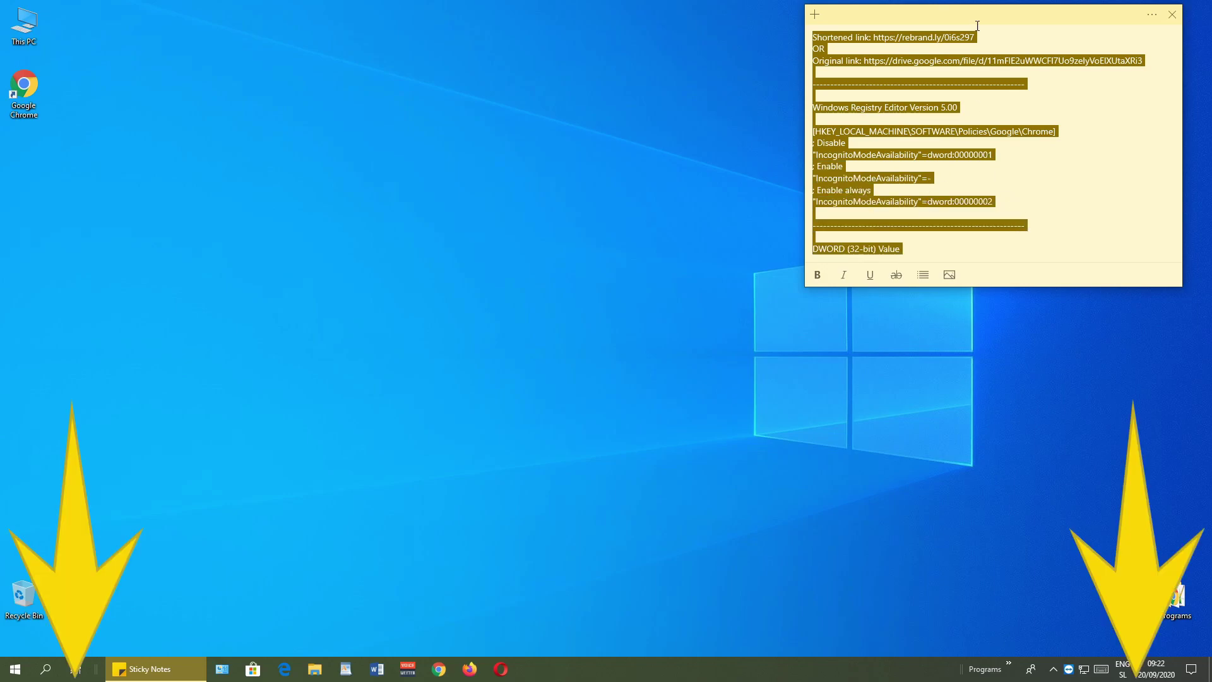
- Launch Google Chrome from the desktop and open a new incognito window
left_click(1093, 103)
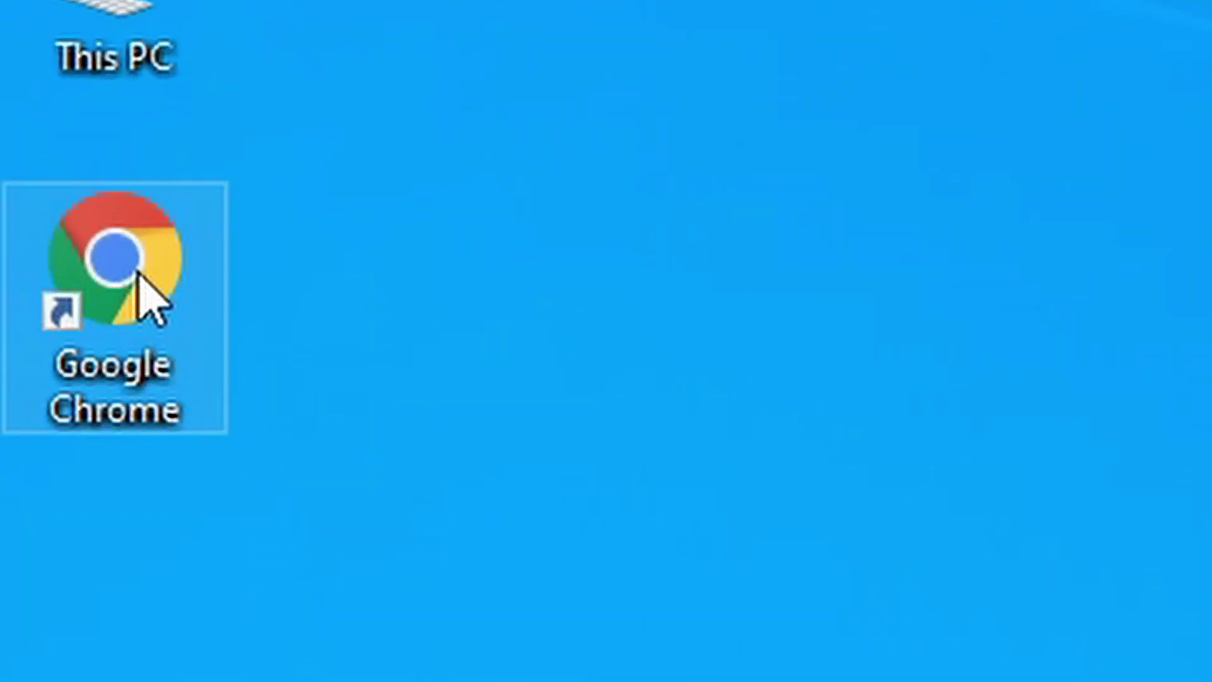
double_click(113, 259)
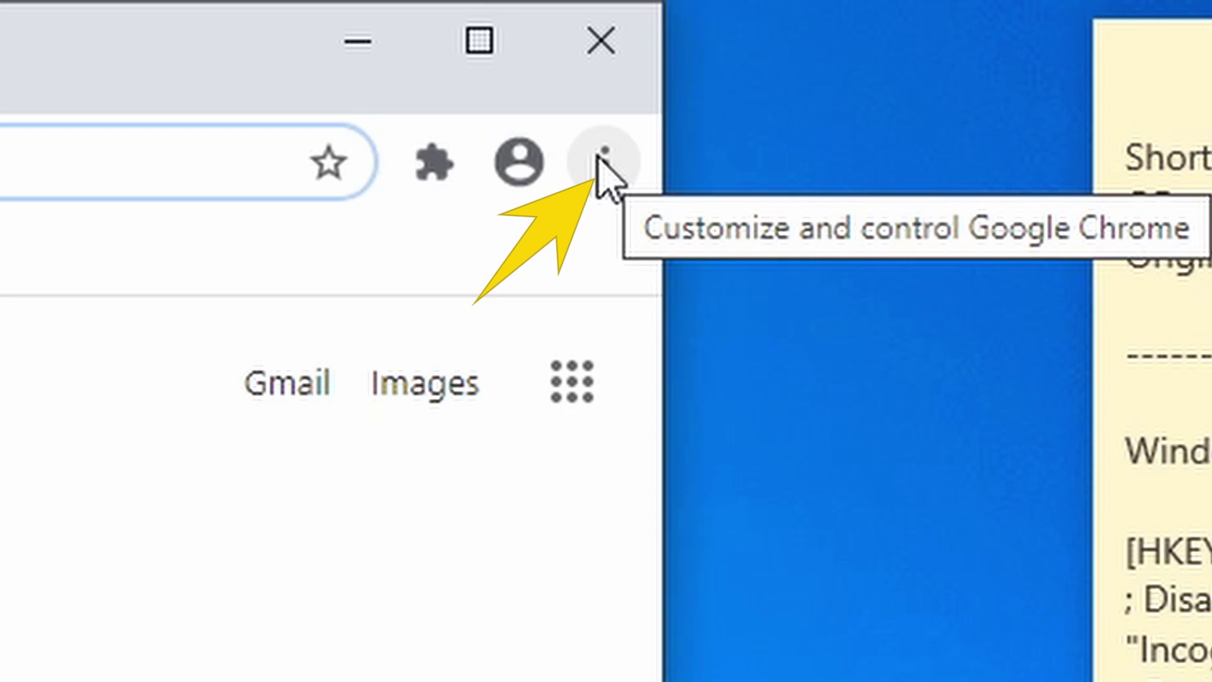
left_click(604, 163)
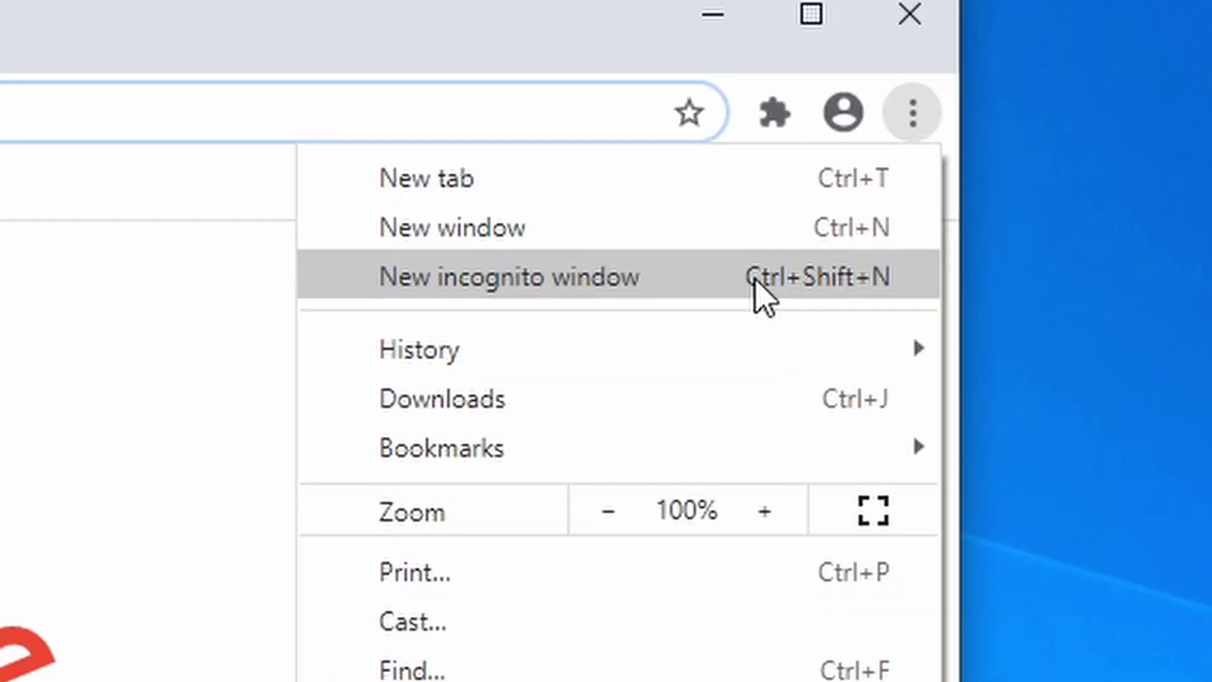
left_click(793, 346)
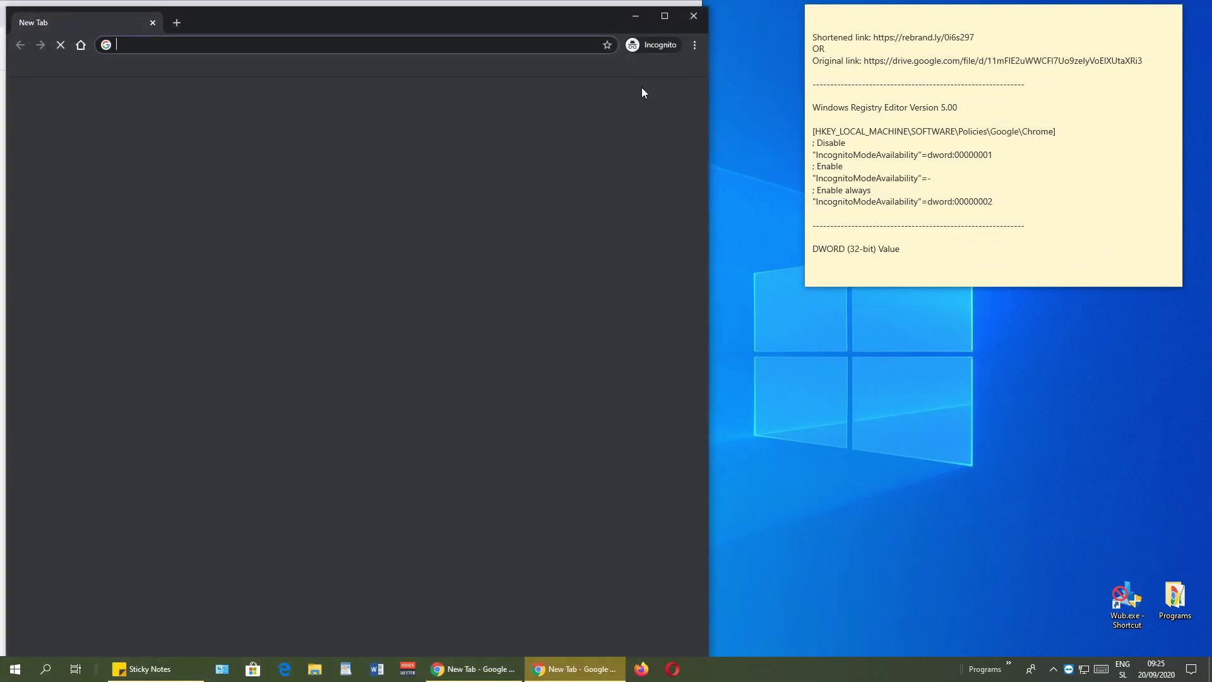
left_click_drag(364, 26, 358, 19)
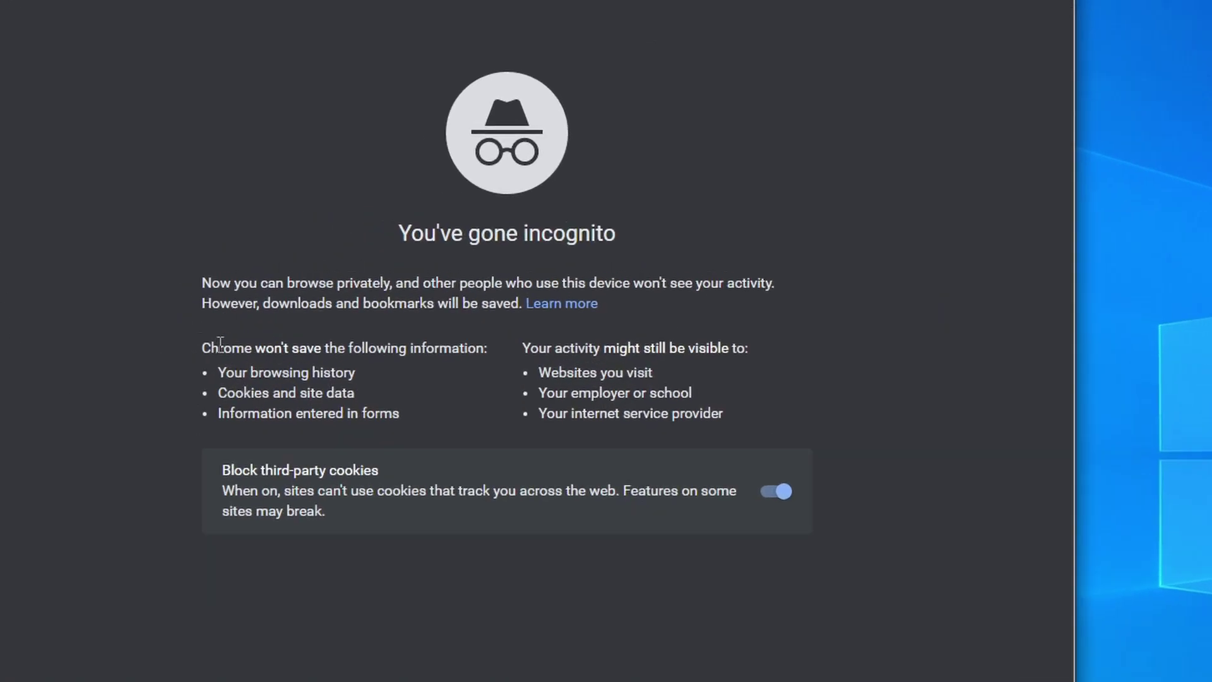
- Review what Chrome won't save in incognito mode and its Learn more help page, closing the incognito window when done
left_click_drag(171, 288, 282, 288)
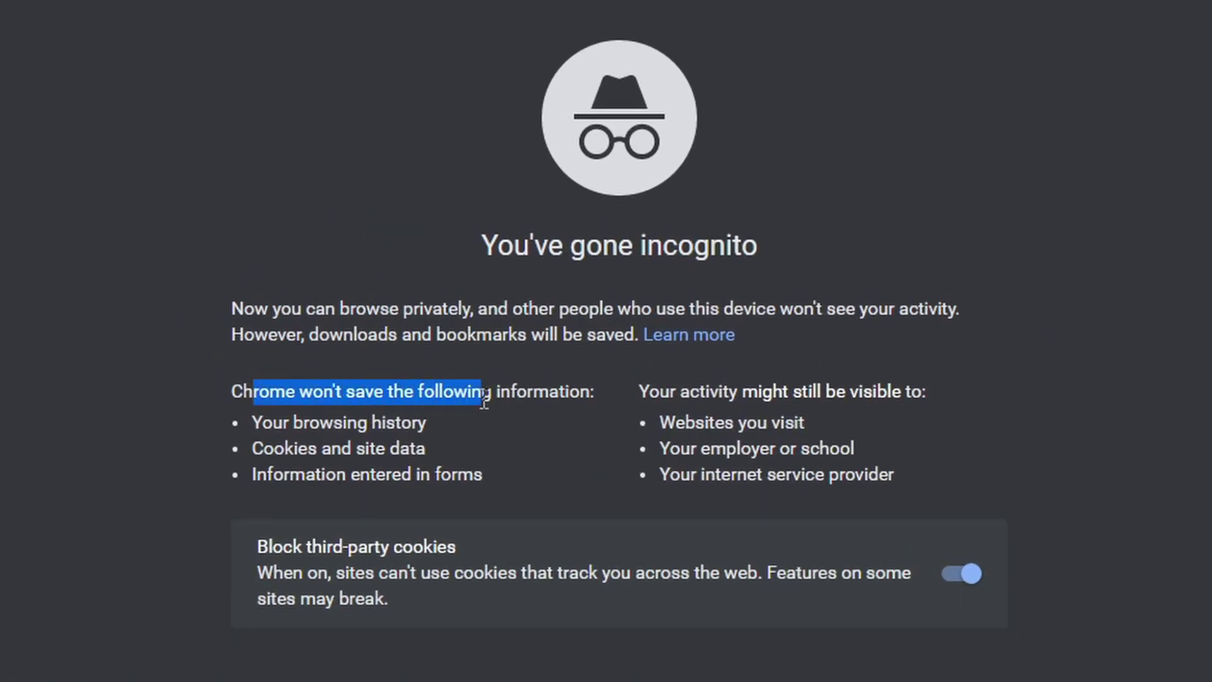
left_click_drag(272, 422, 428, 422)
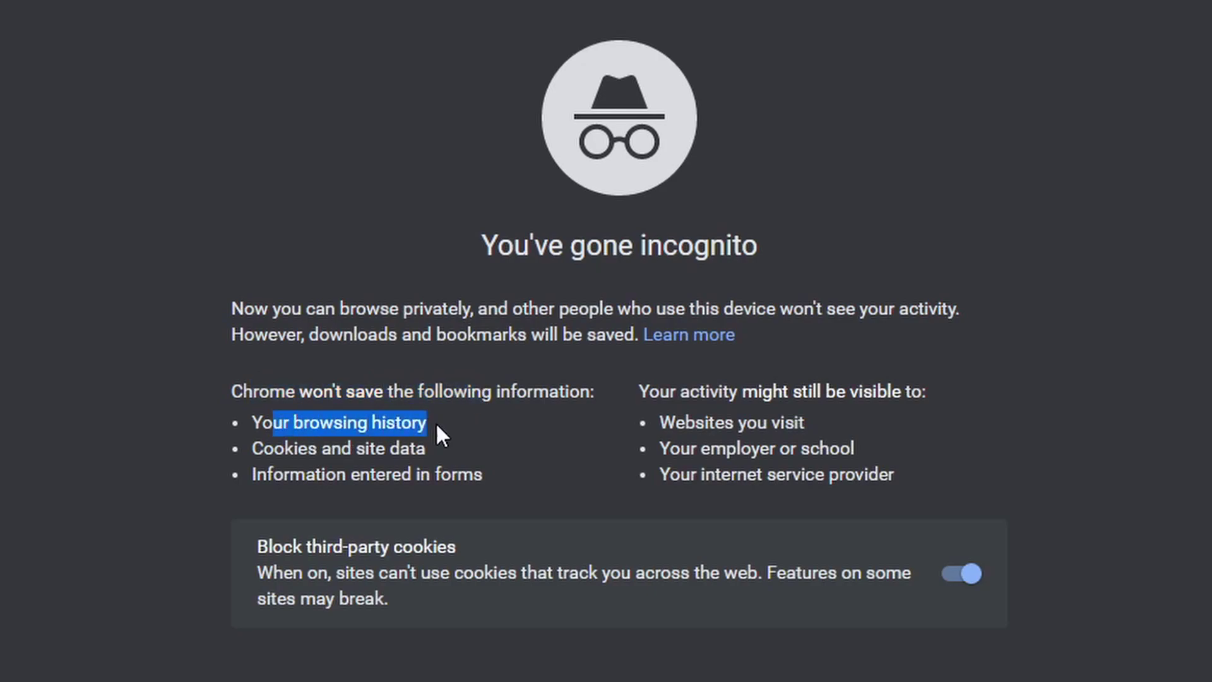
left_click_drag(274, 448, 405, 445)
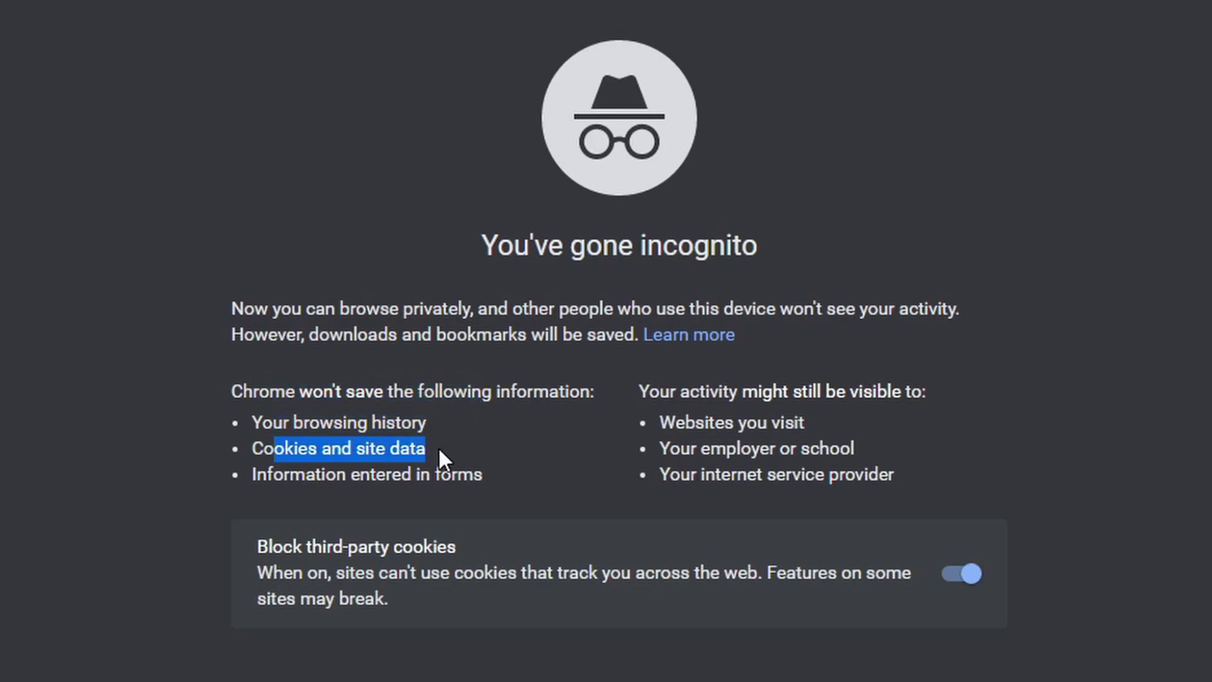
left_click(264, 474)
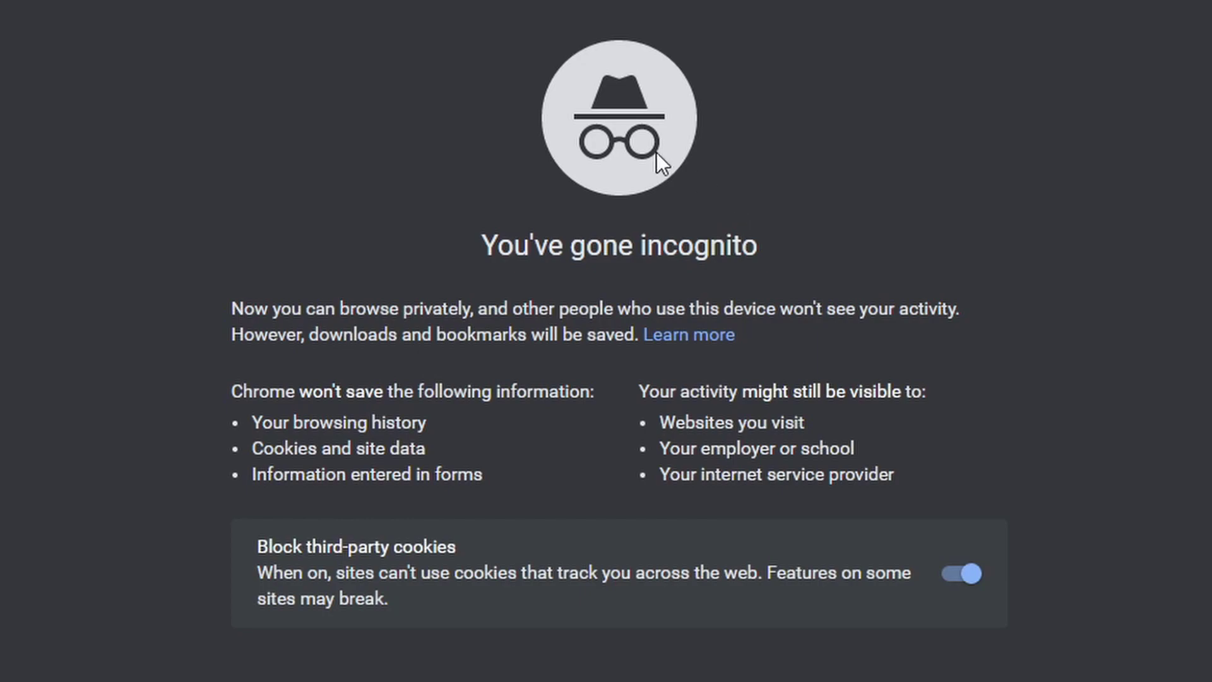
left_click(697, 335)
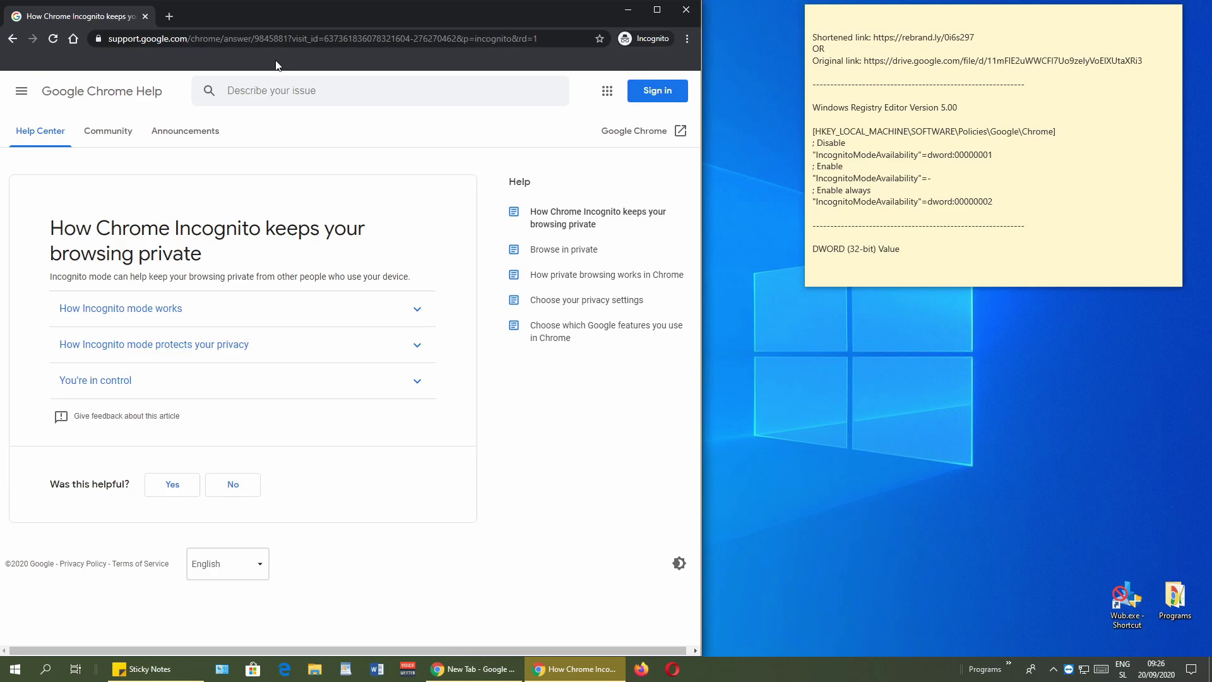
left_click(686, 10)
left_click(824, 443)
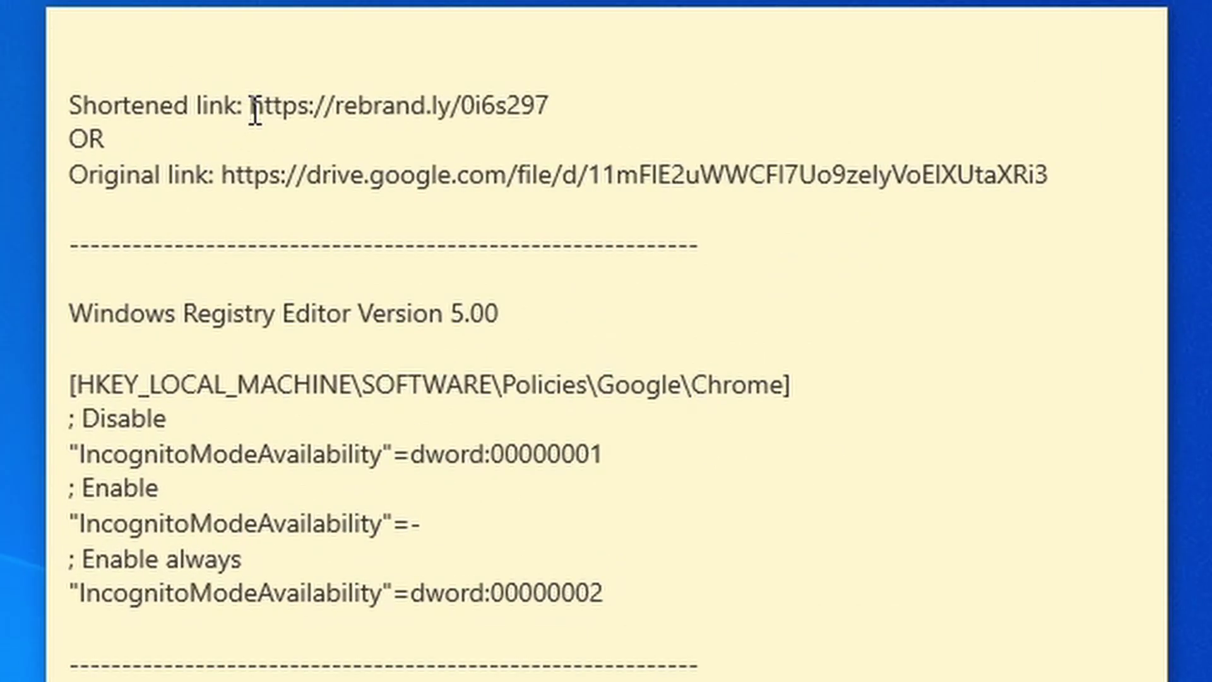
left_click(876, 38)
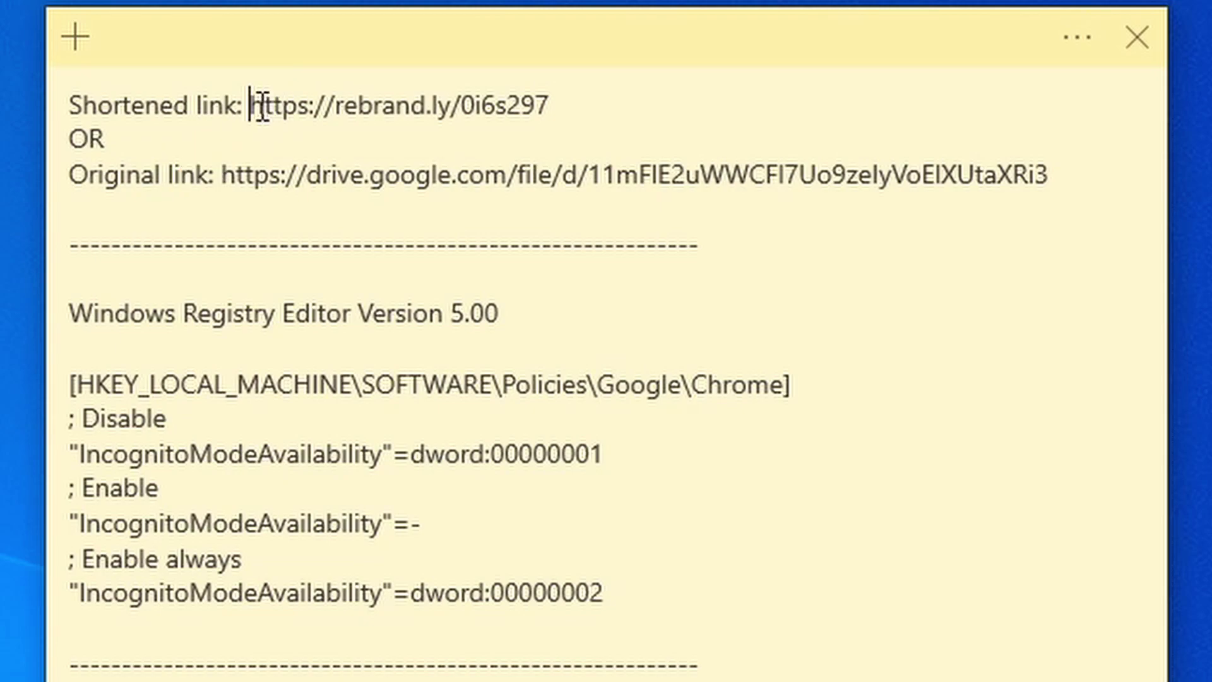
left_click_drag(252, 107, 557, 104)
left_click_drag(223, 176, 1063, 176)
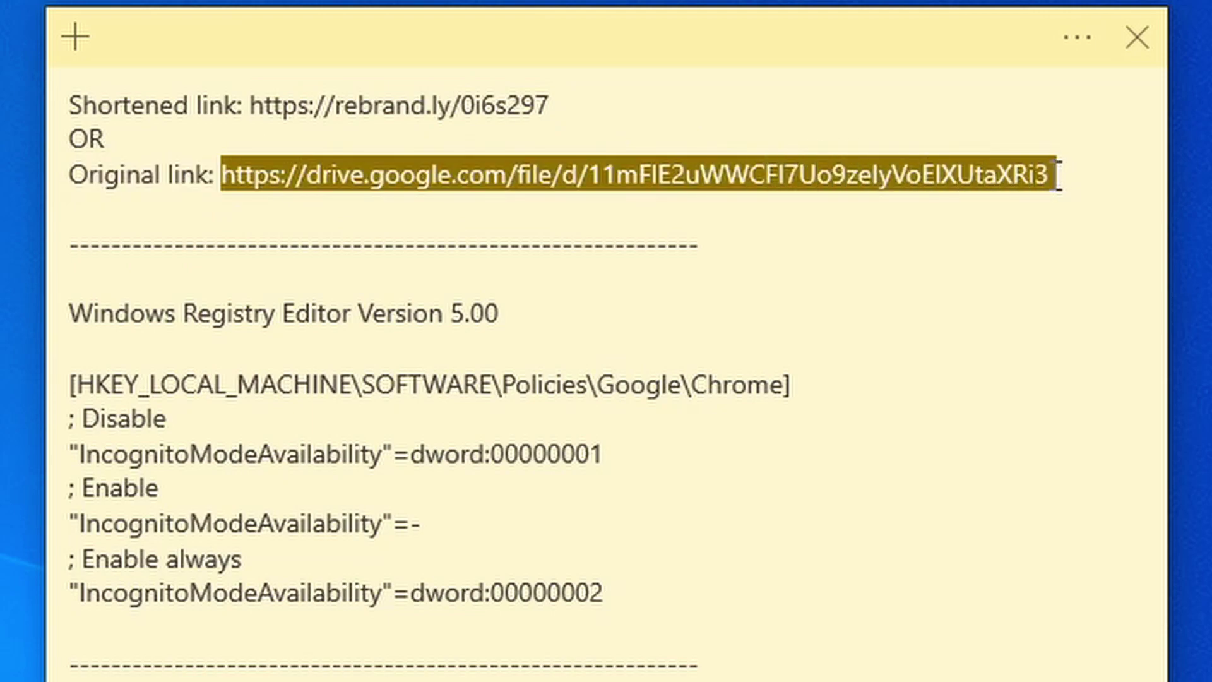
left_click_drag(291, 108, 514, 82)
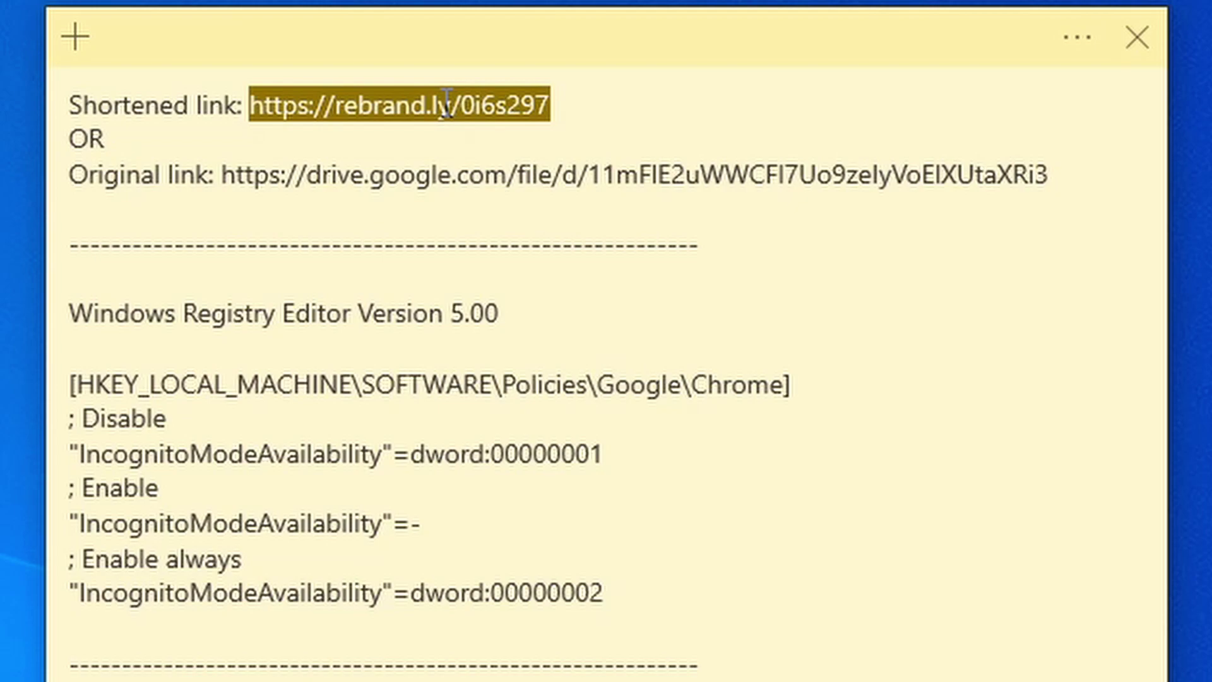
left_click(252, 108)
left_click_drag(252, 109, 555, 100)
right_click(403, 108)
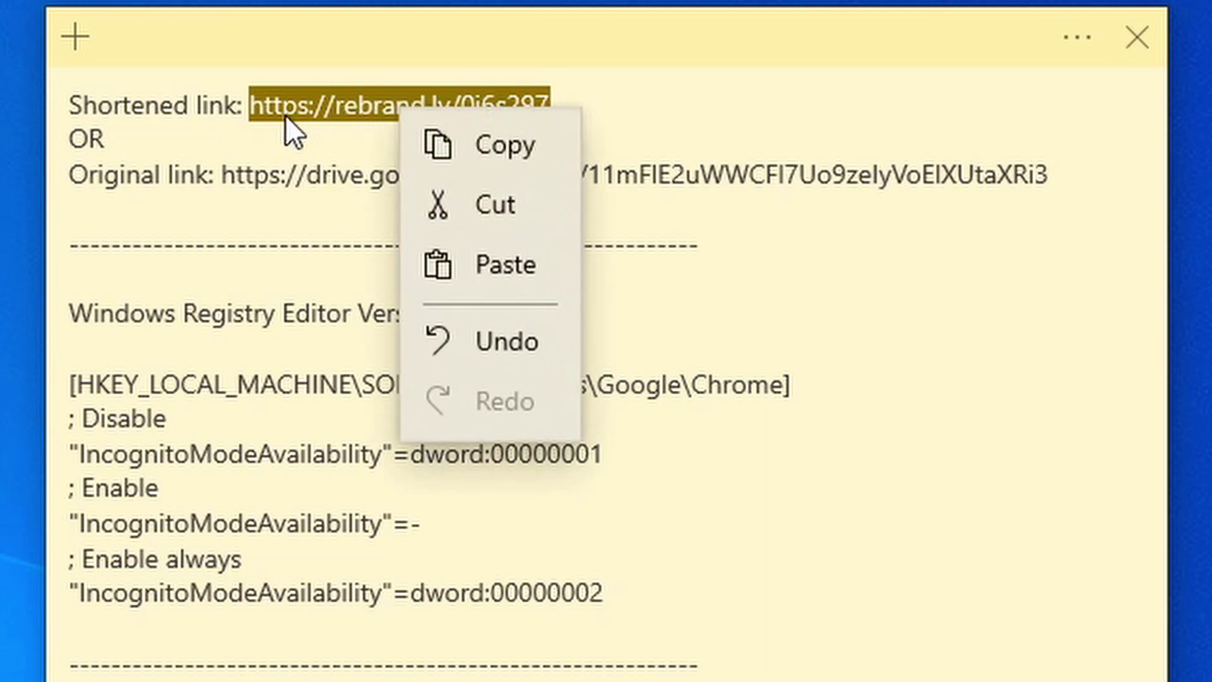
left_click(503, 152)
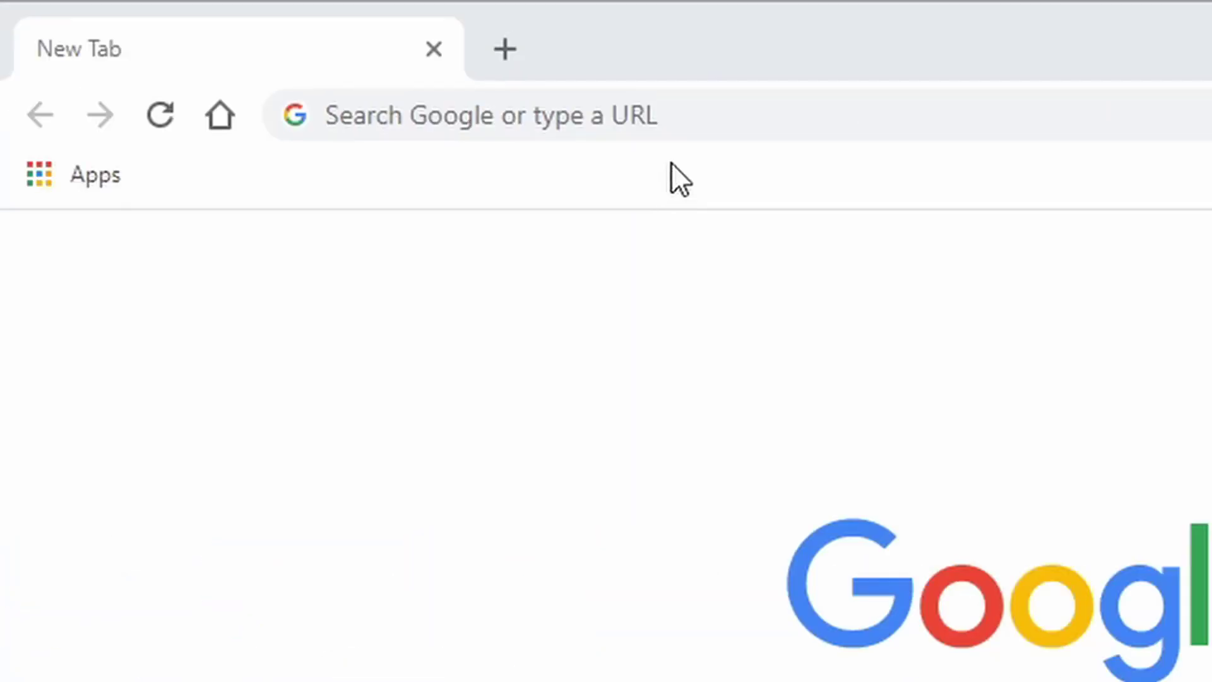
left_click(695, 113)
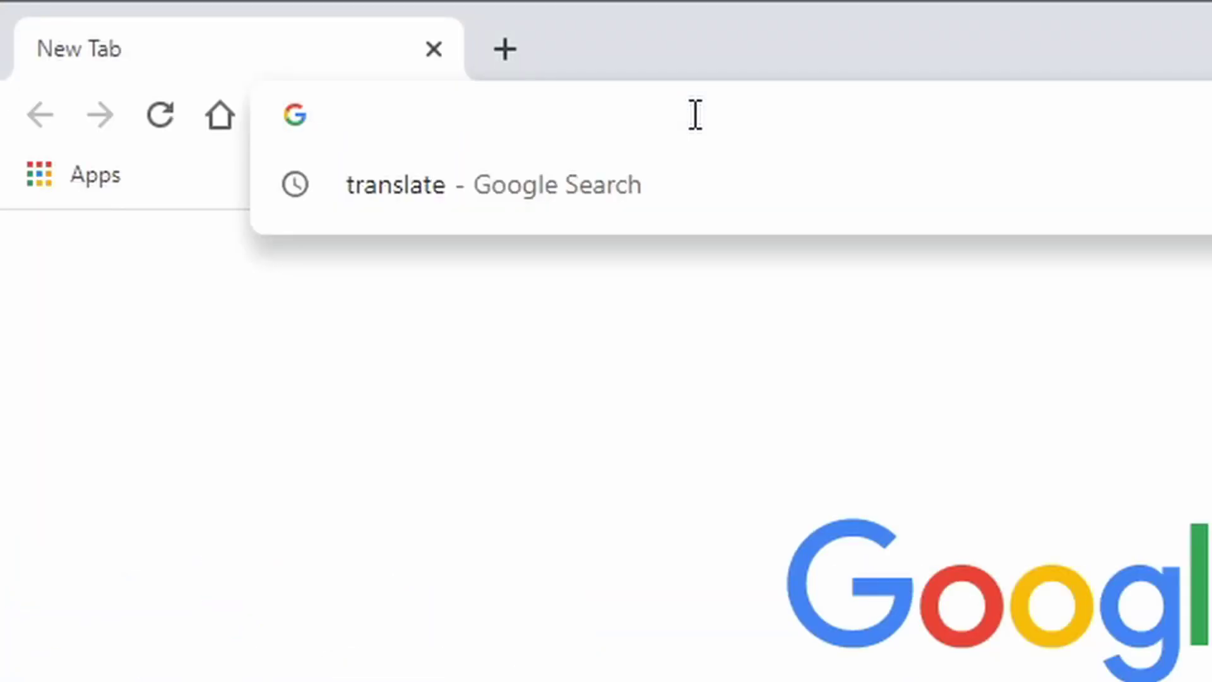
right_click(695, 115)
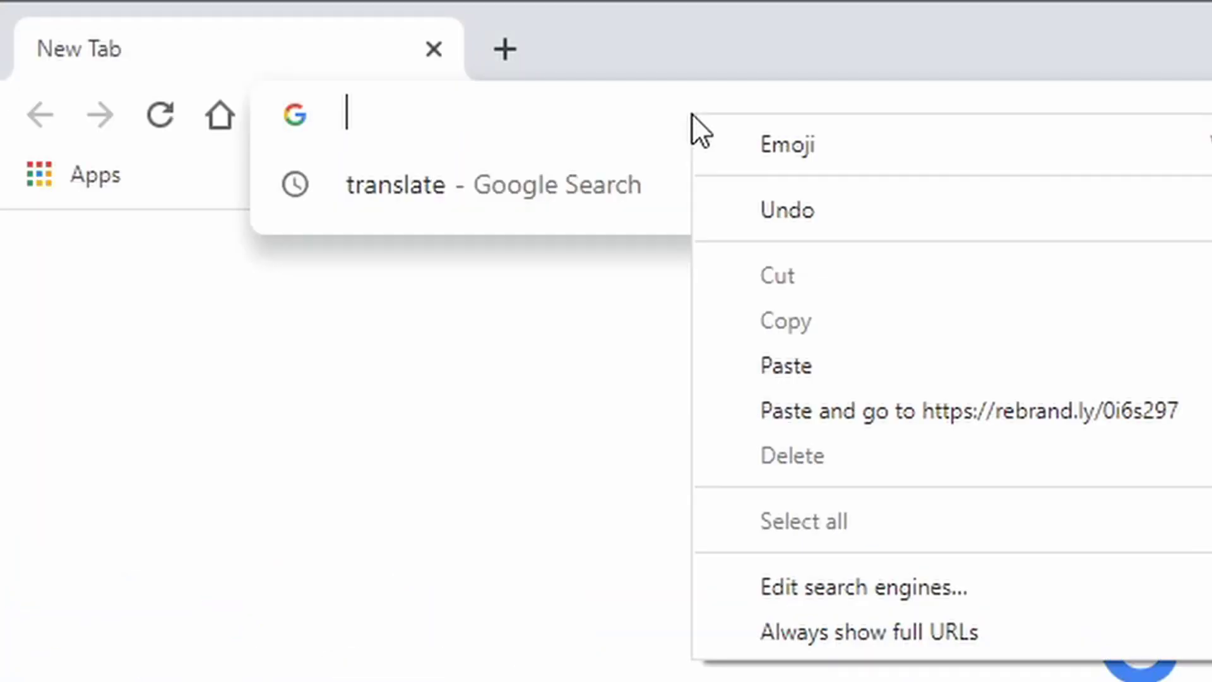
left_click(870, 365)
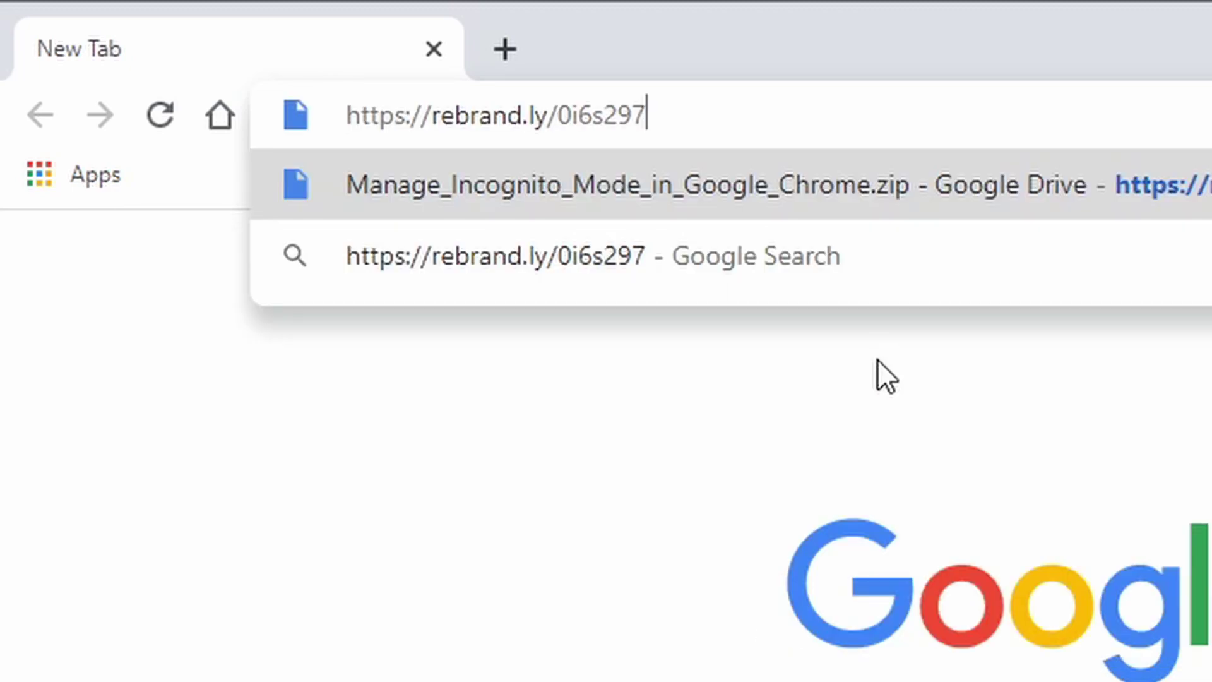
key("Return")
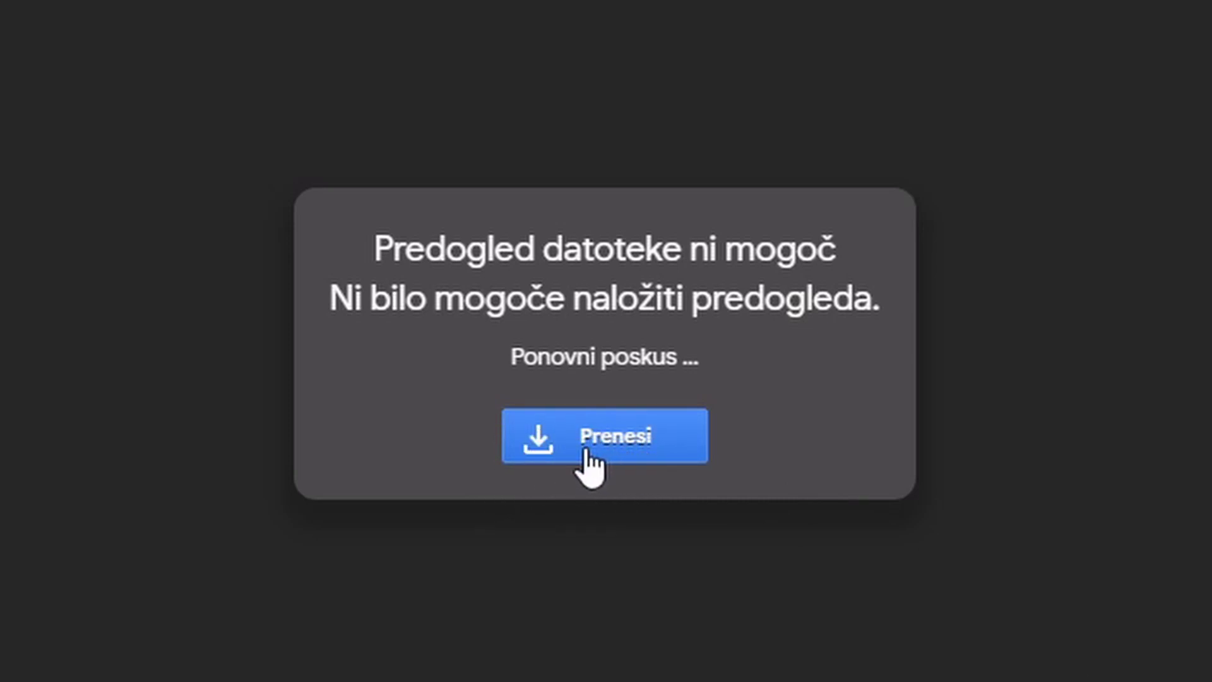
- Download Manage_Incognito_Mode_in_Google_Chrome.zip from Google Drive and show the file in its folder
left_click(642, 436)
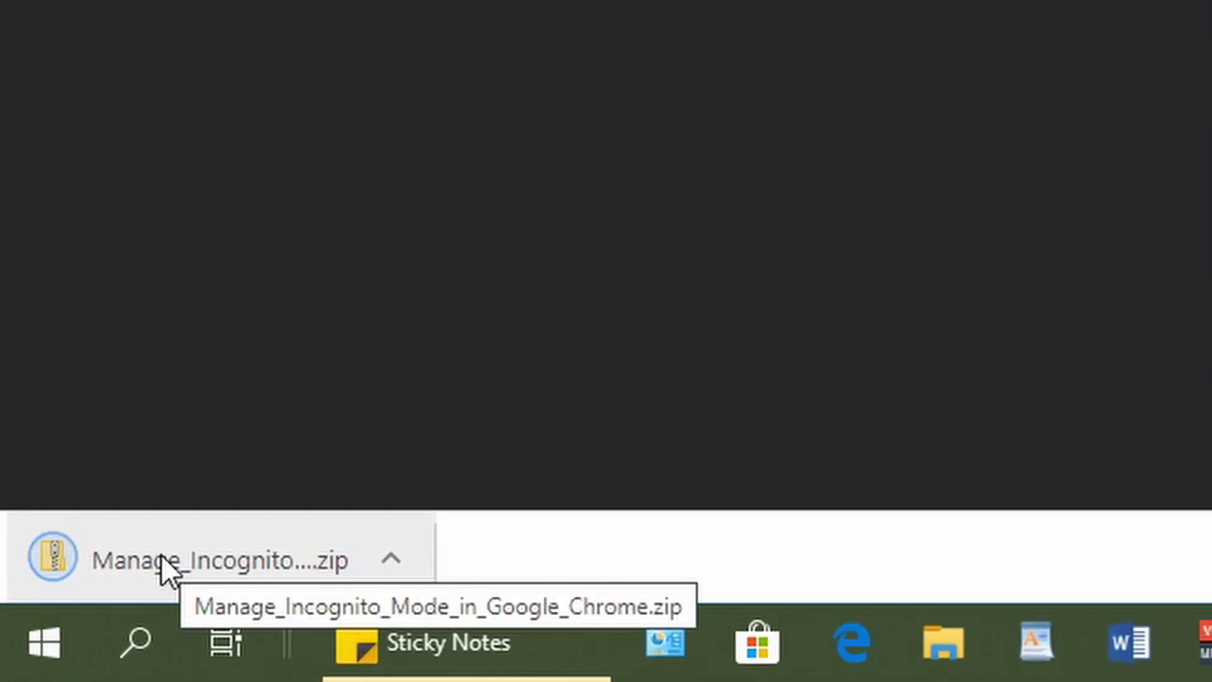
right_click(161, 556)
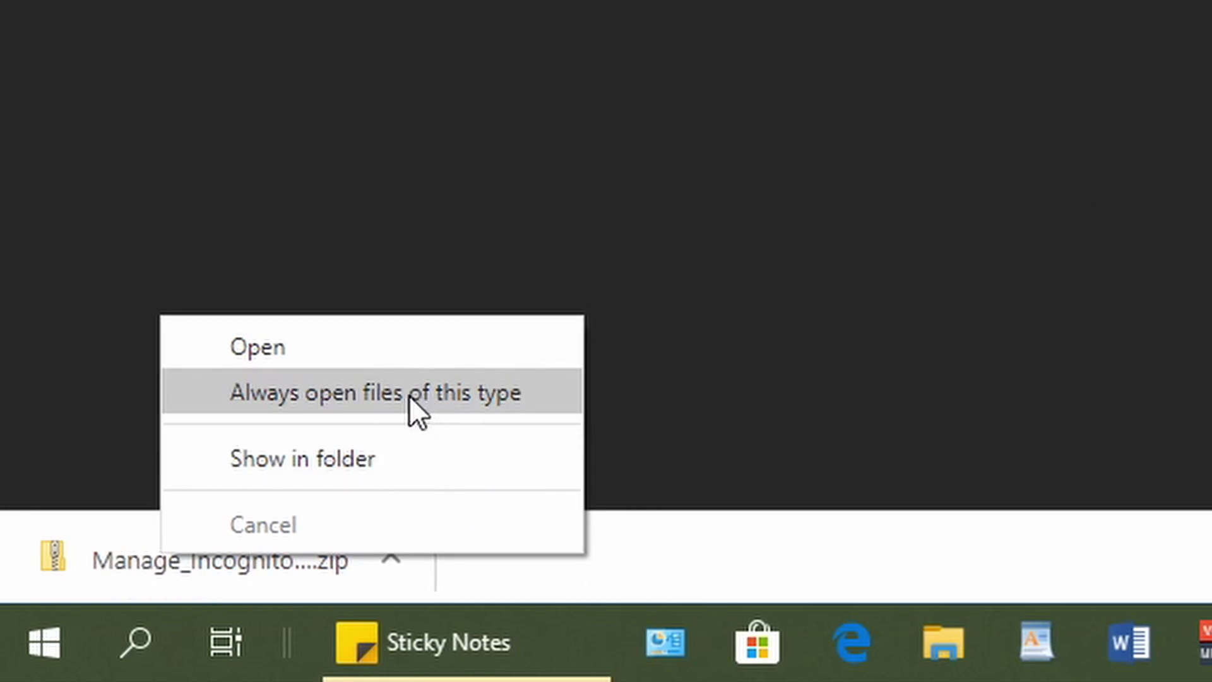
left_click(380, 457)
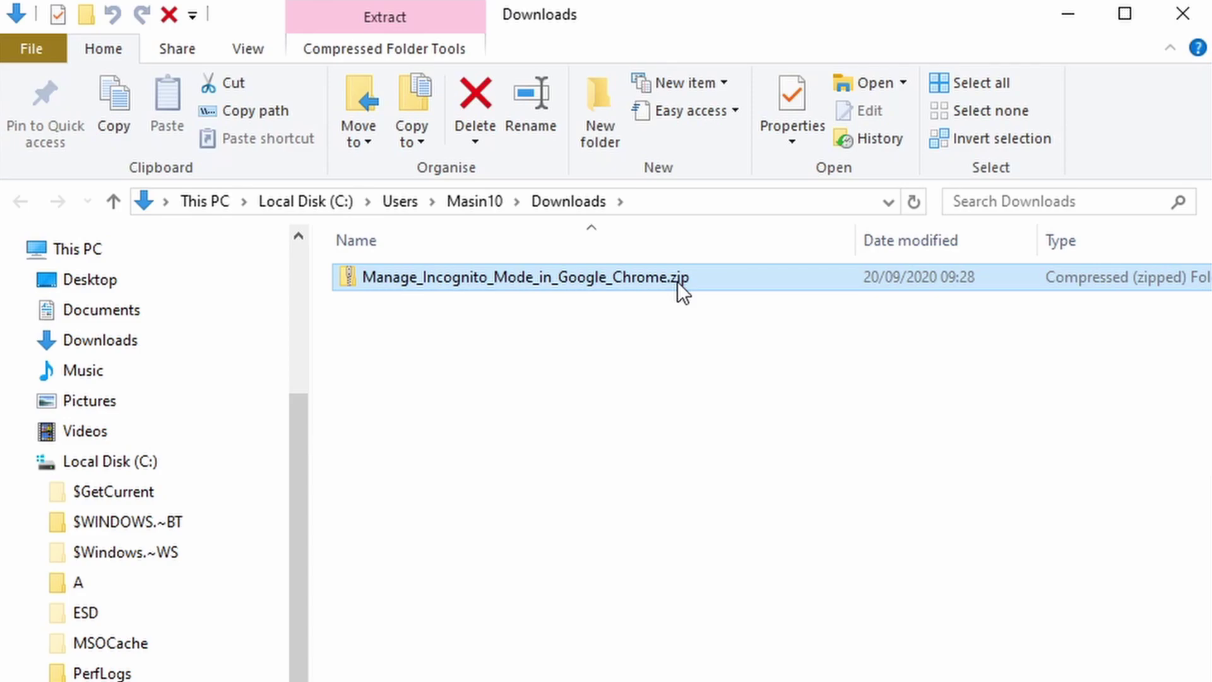
- Extract Manage_Incognito_Mode_in_Google_Chrome.zip directly into the Downloads folder with 7-Zip
right_click(677, 281)
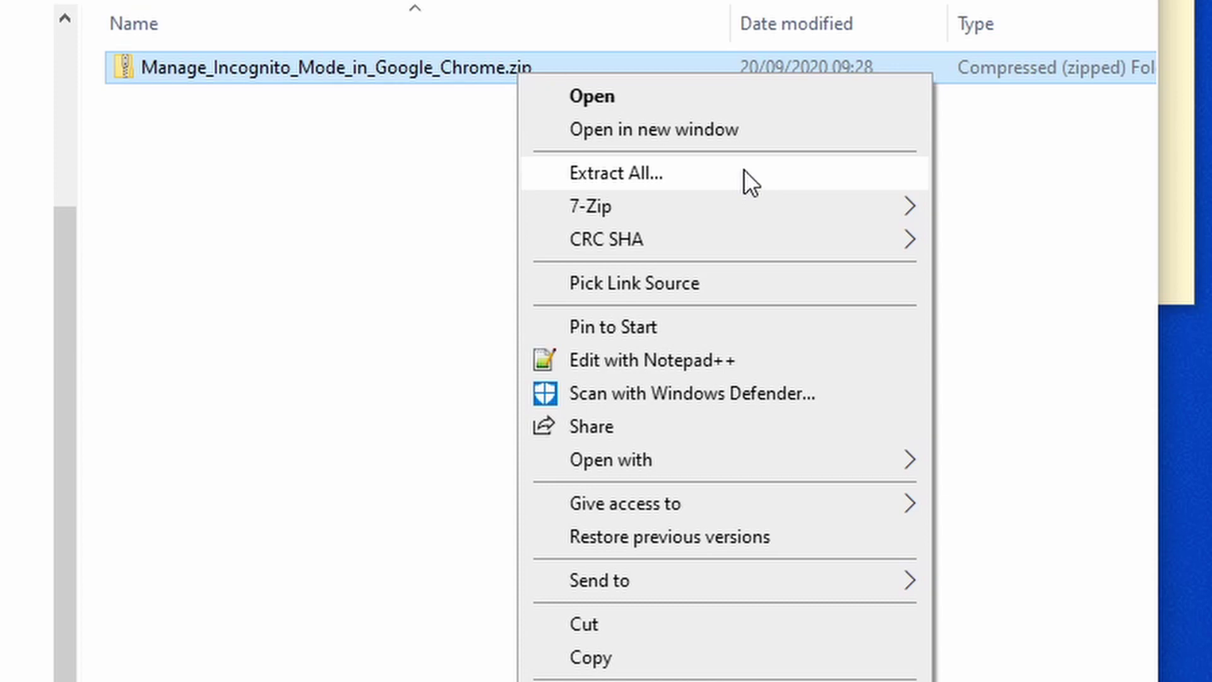
mouse_move(735, 207)
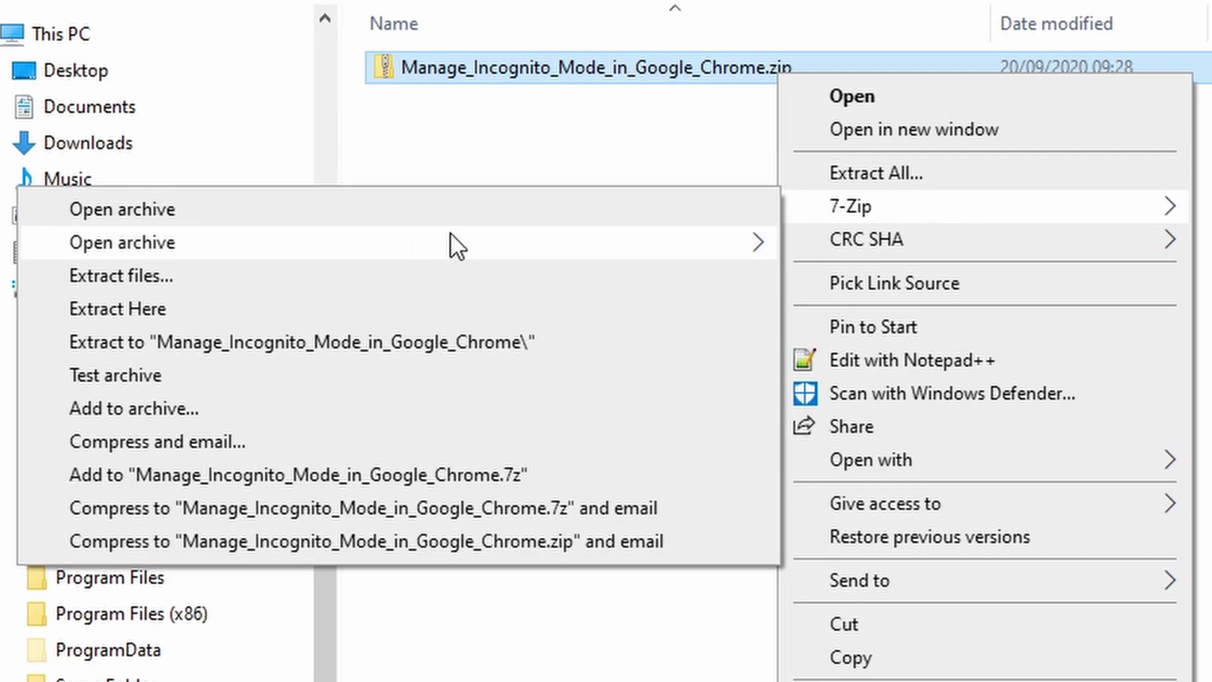
left_click(159, 312)
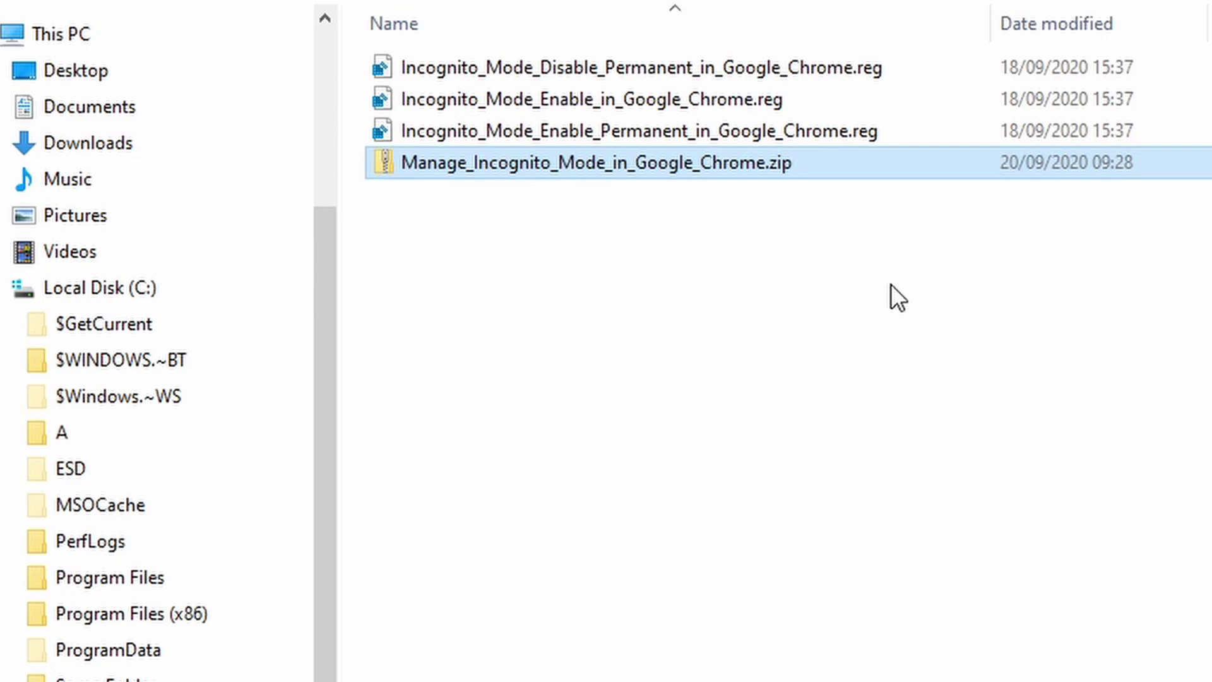
- Merge Incognito_Mode_Disable_Permanent_in_Google_Chrome.reg into the Windows registry, accepting the prompts
left_click(686, 127)
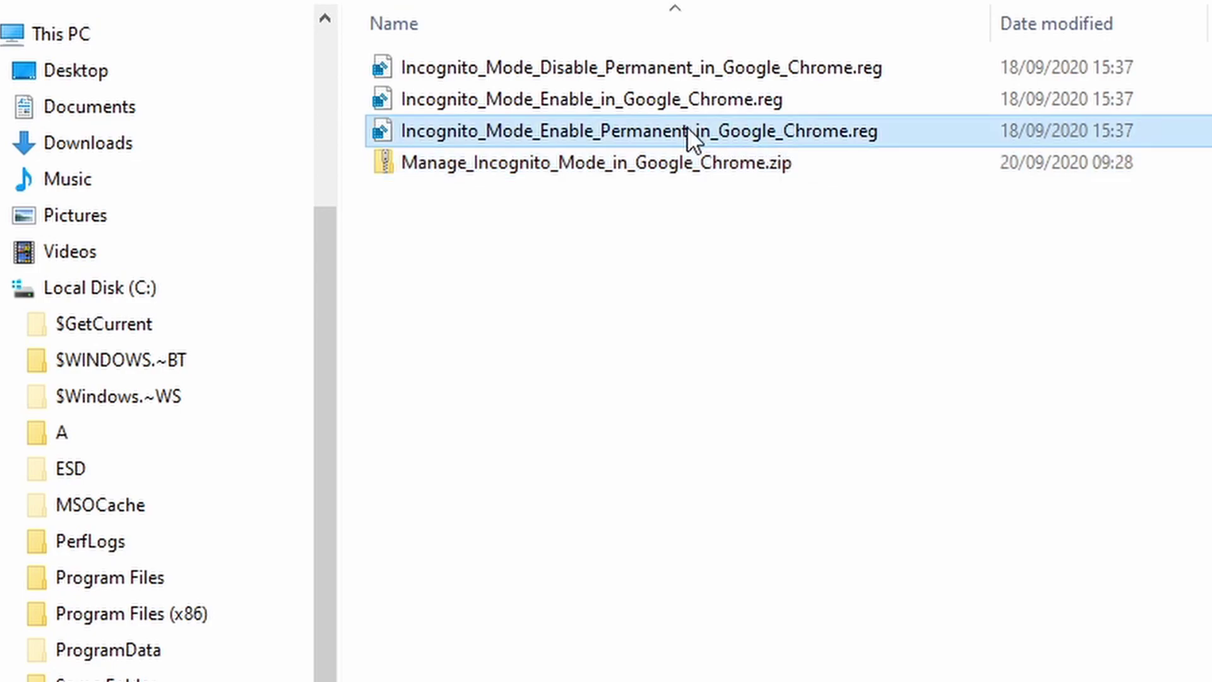
left_click(647, 88)
left_click(642, 67)
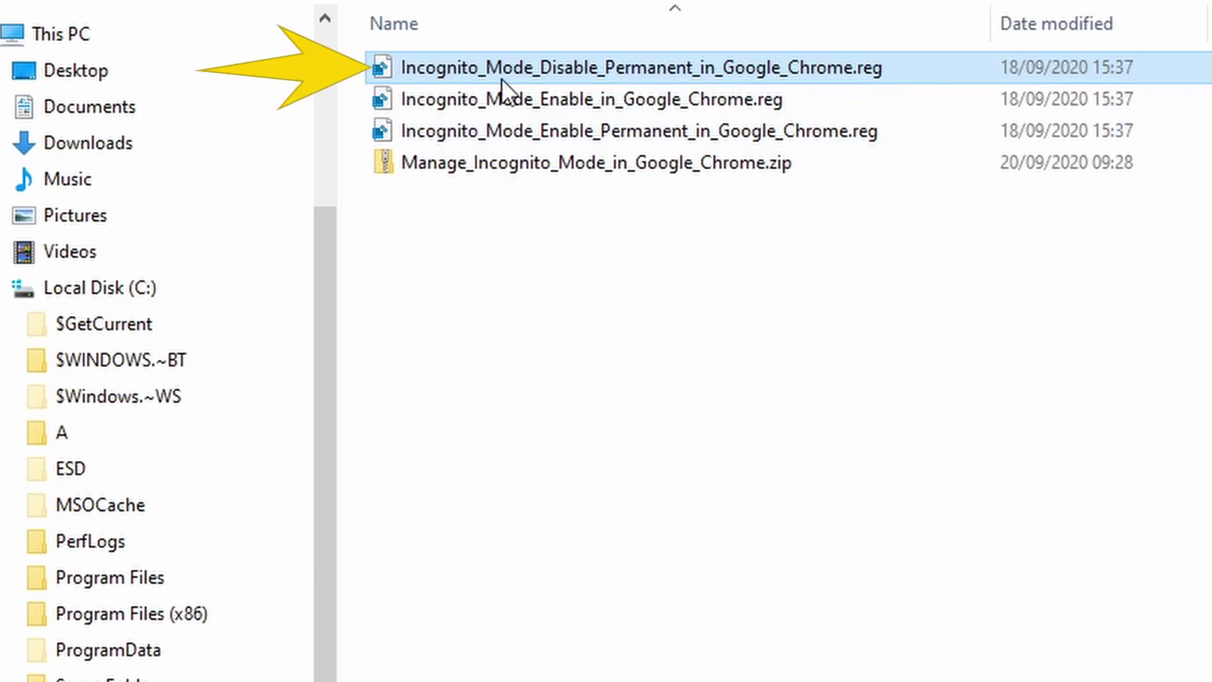
double_click(622, 69)
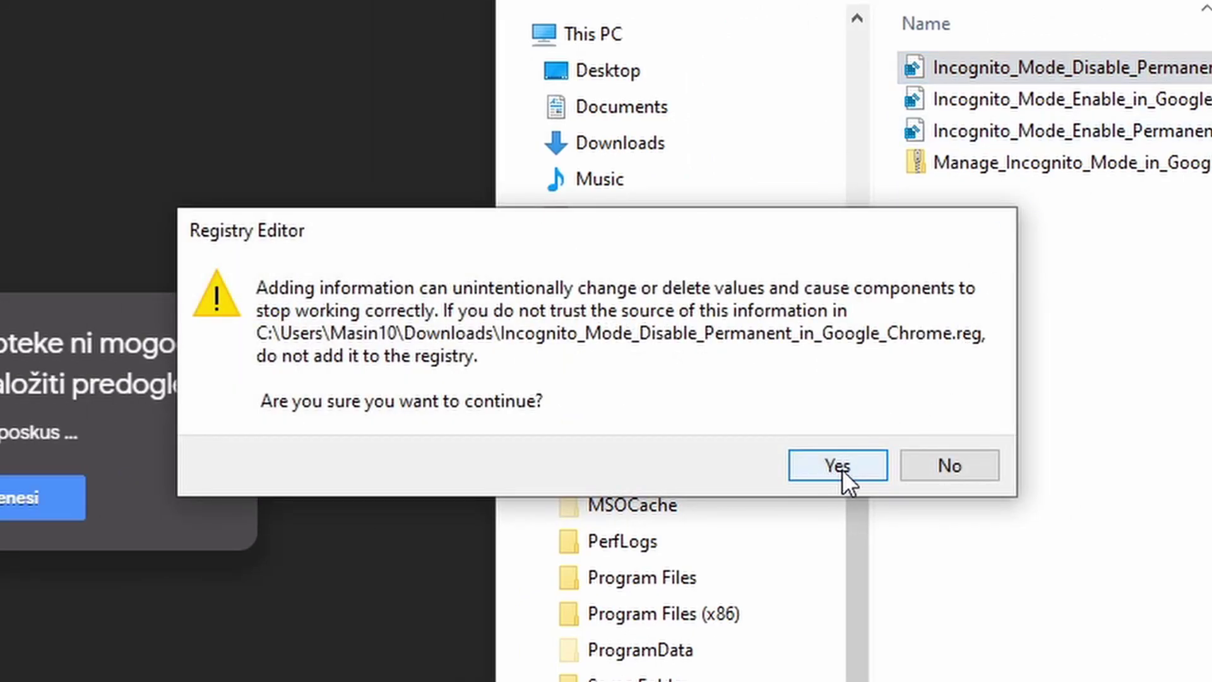
left_click(840, 468)
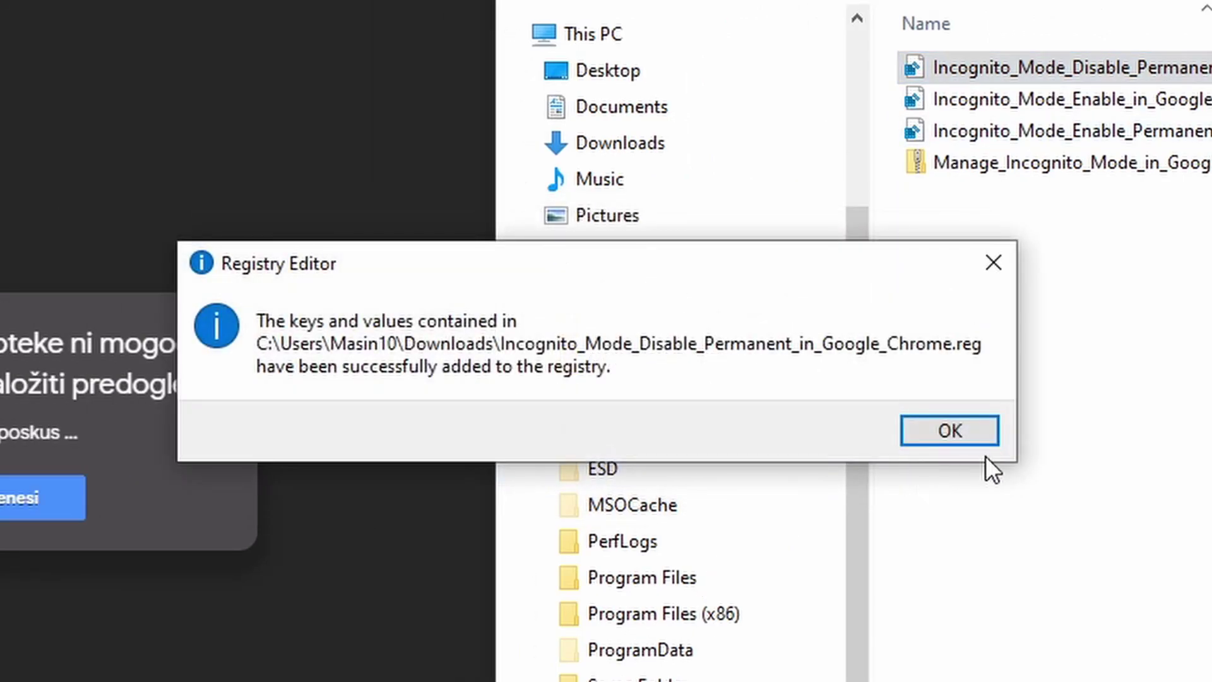
left_click(951, 430)
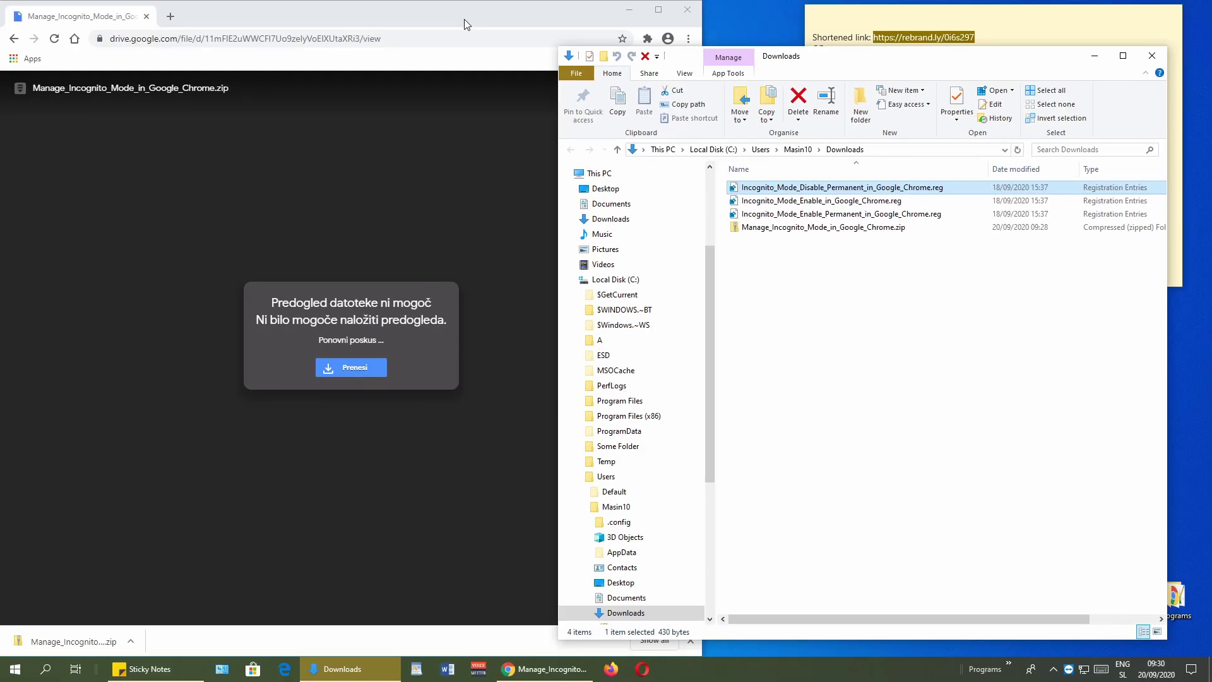
- Restart Chrome and check whether the command for a new incognito window is offered
left_click(695, 13)
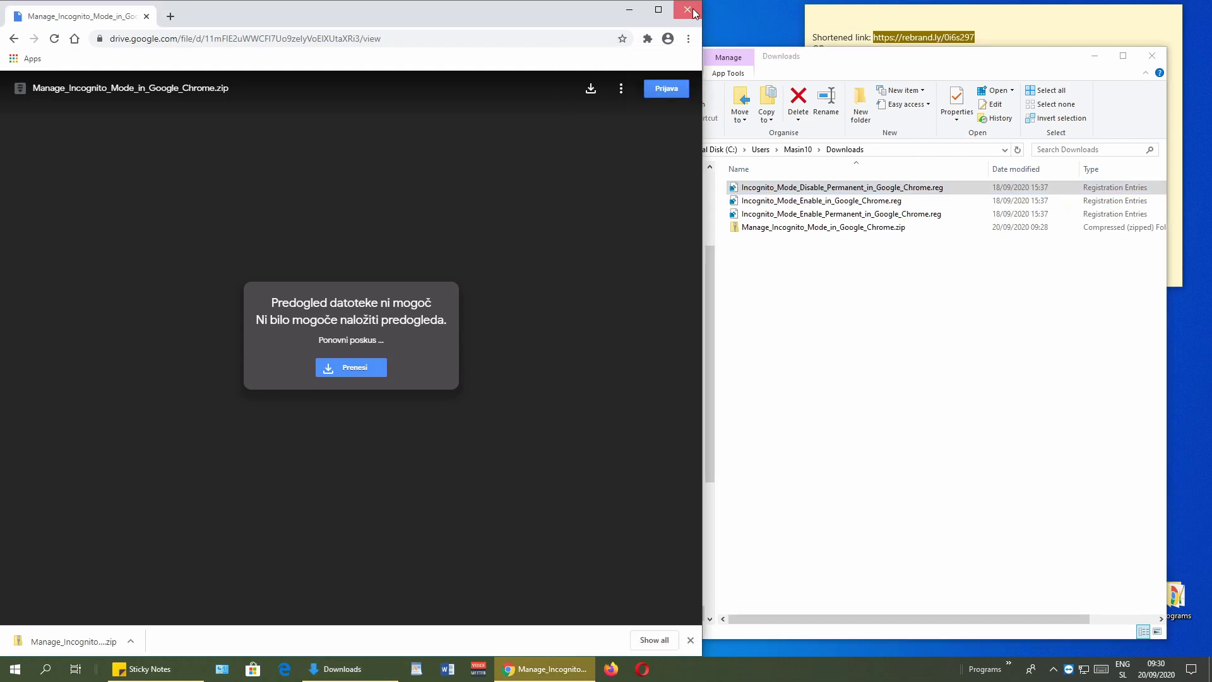
left_click(694, 12)
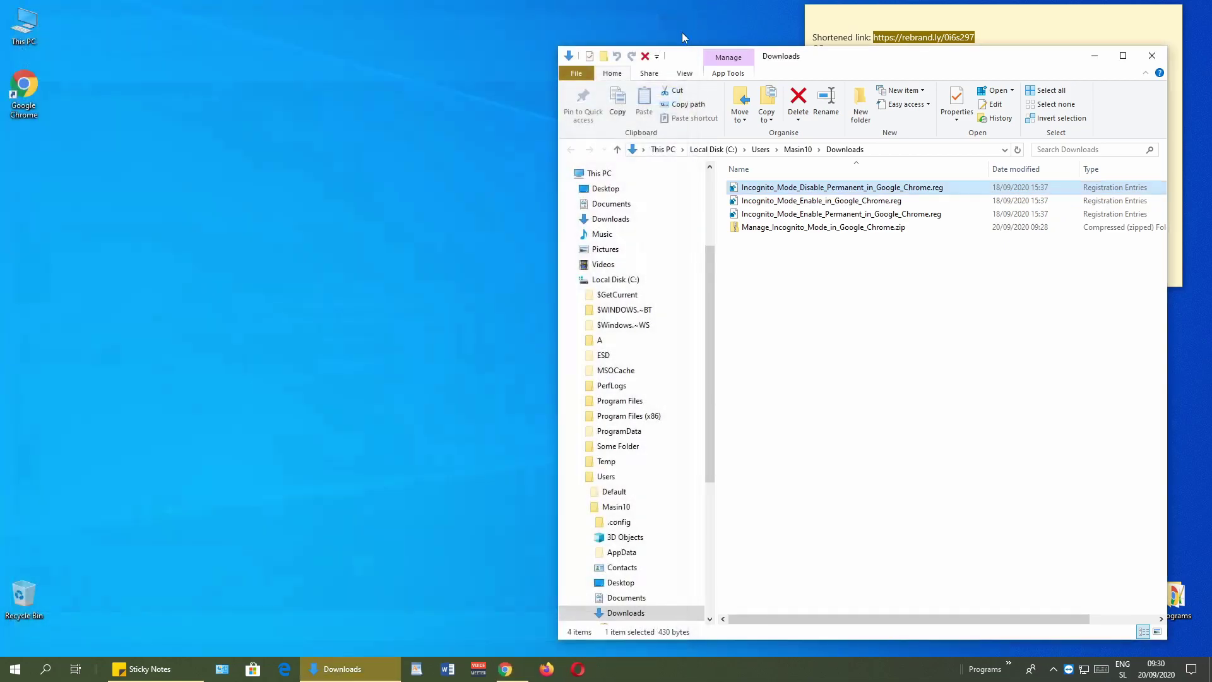
left_click(512, 670)
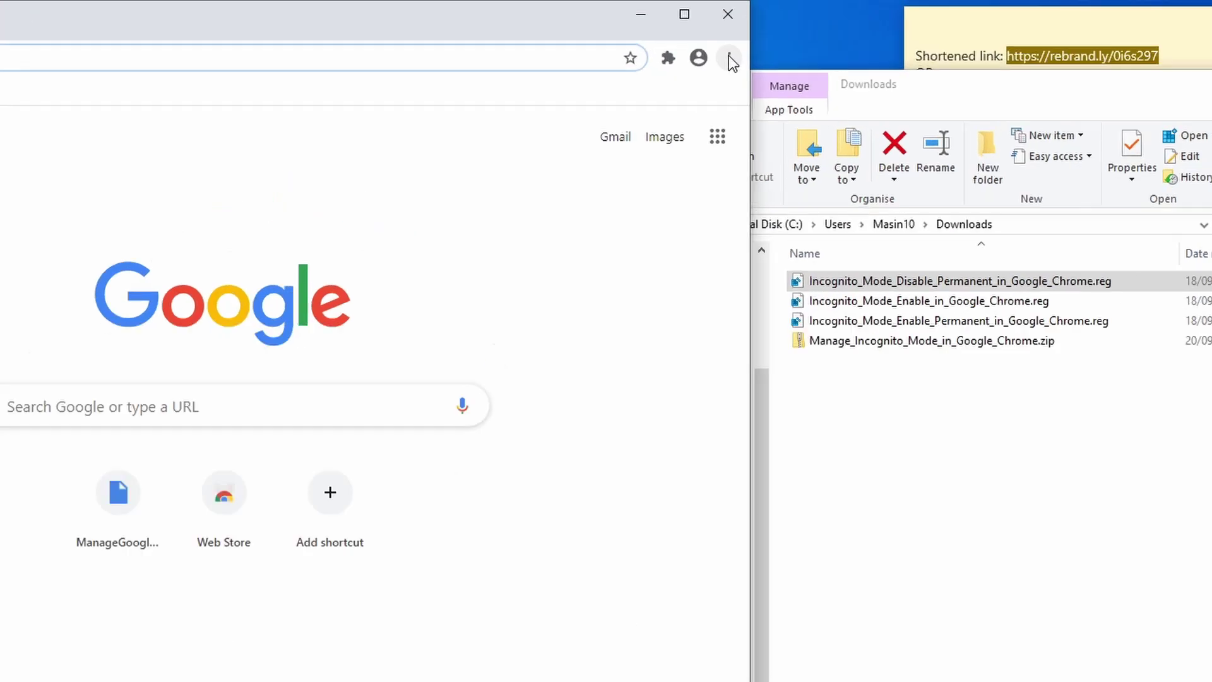
left_click(731, 58)
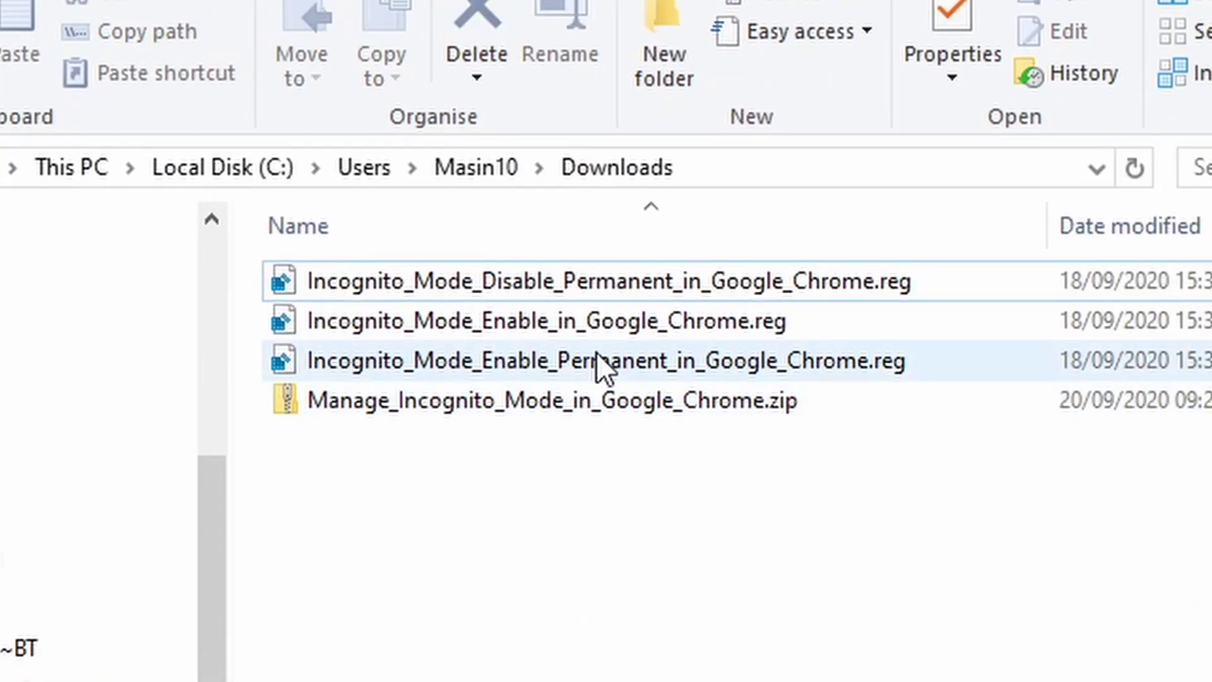
- Merge Incognito_Mode_Enable_Permanent_in_Google_Chrome.reg into the Windows registry, accepting the prompts, and restart Chrome to apply it
left_click(568, 367)
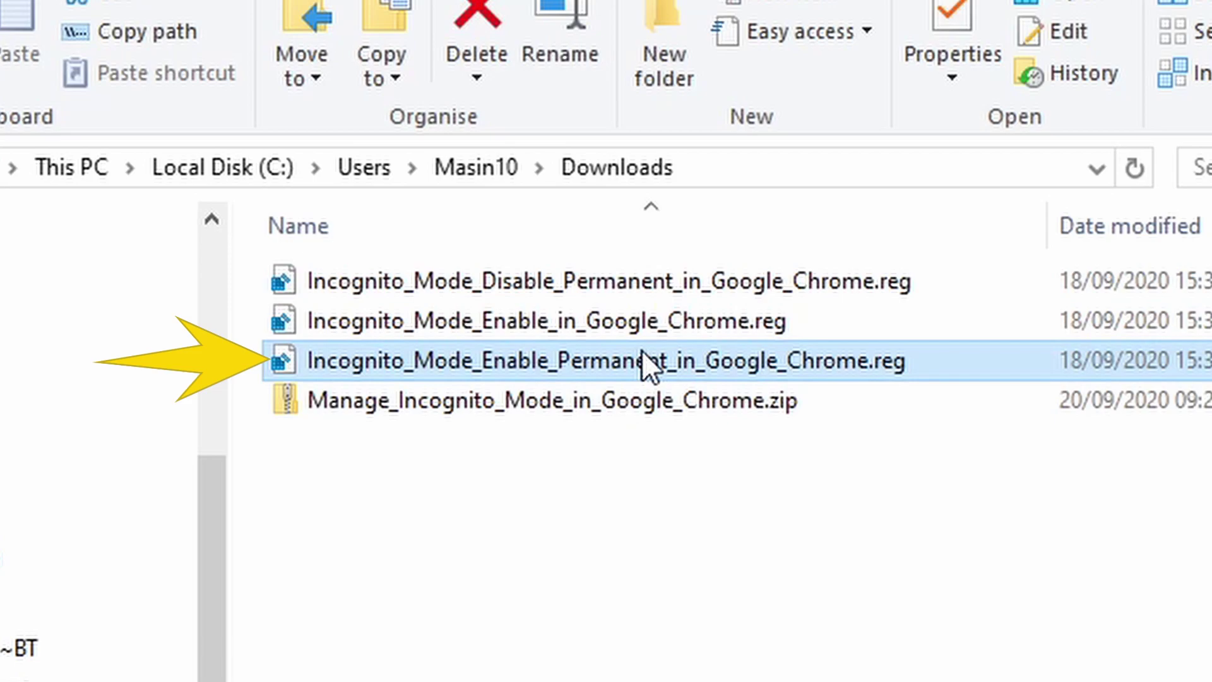
double_click(630, 351)
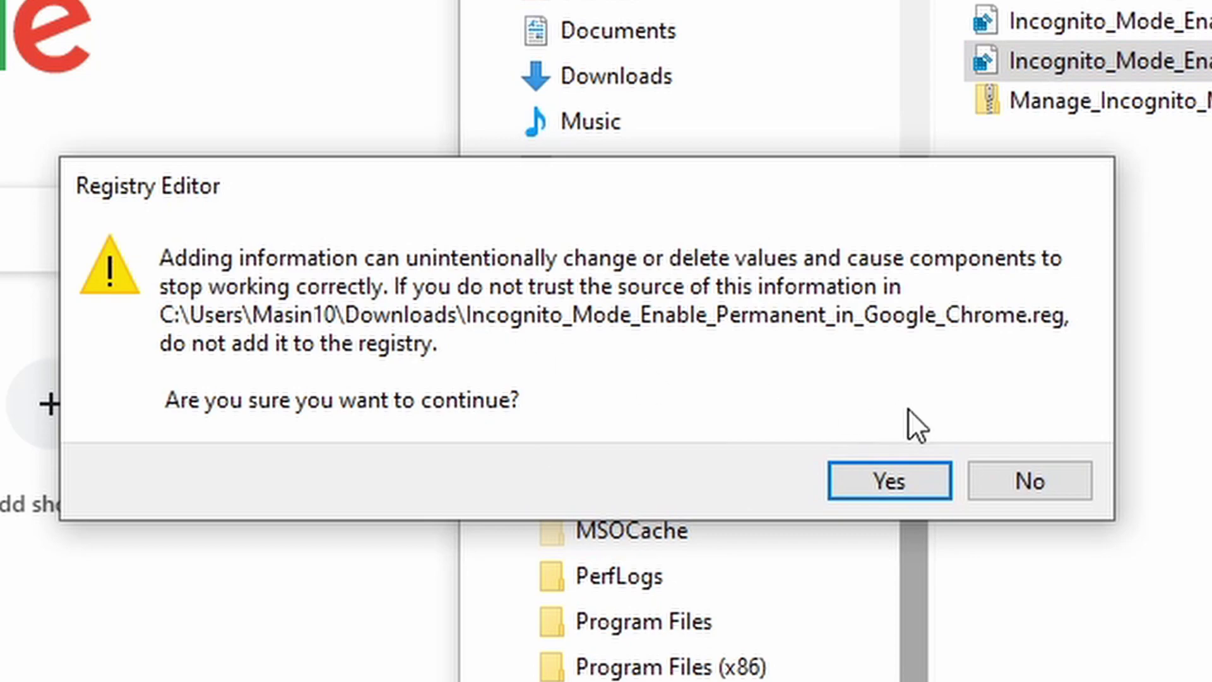
left_click(872, 482)
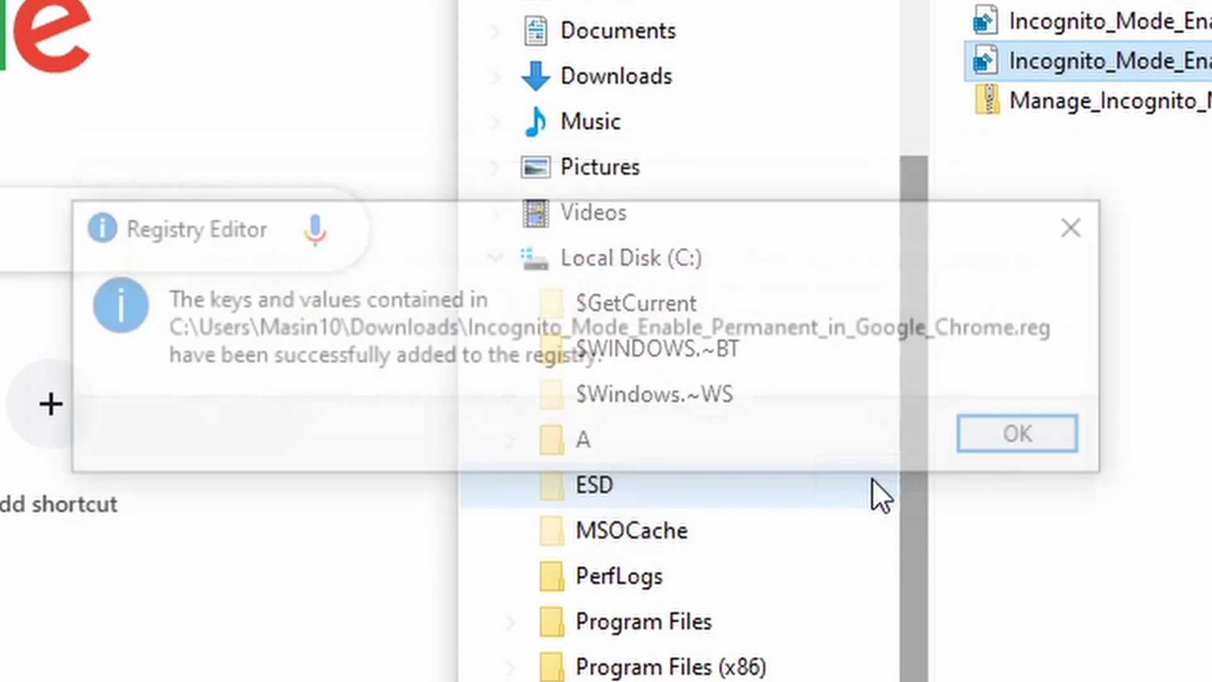
left_click(1044, 431)
left_click(688, 10)
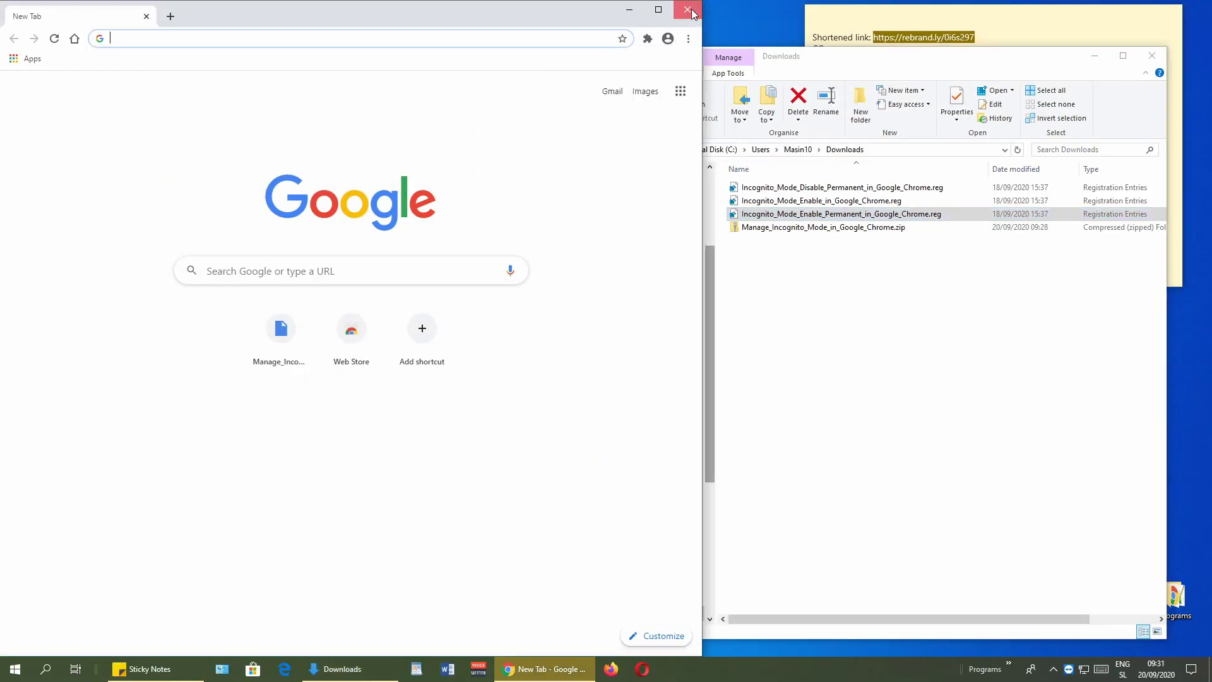
left_click(509, 668)
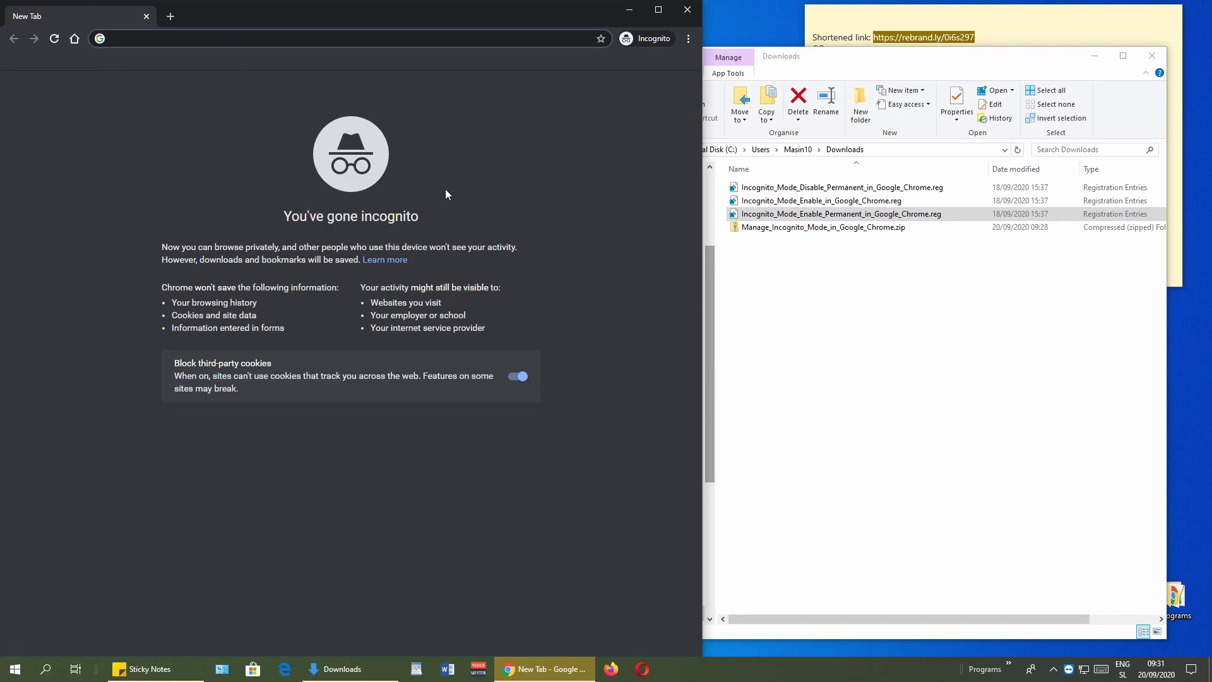
- Merge Incognito_Mode_Enable_in_Google_Chrome.reg from the Downloads folder into the Windows registry, accepting the prompts
left_click(823, 202)
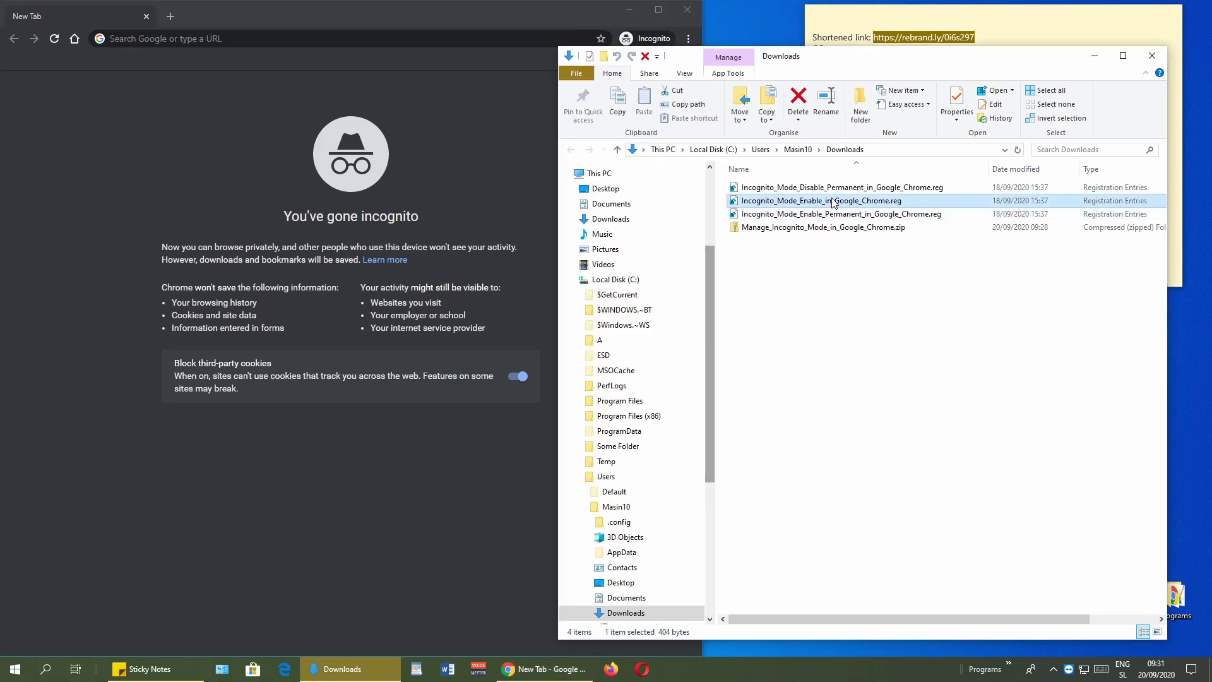
double_click(833, 202)
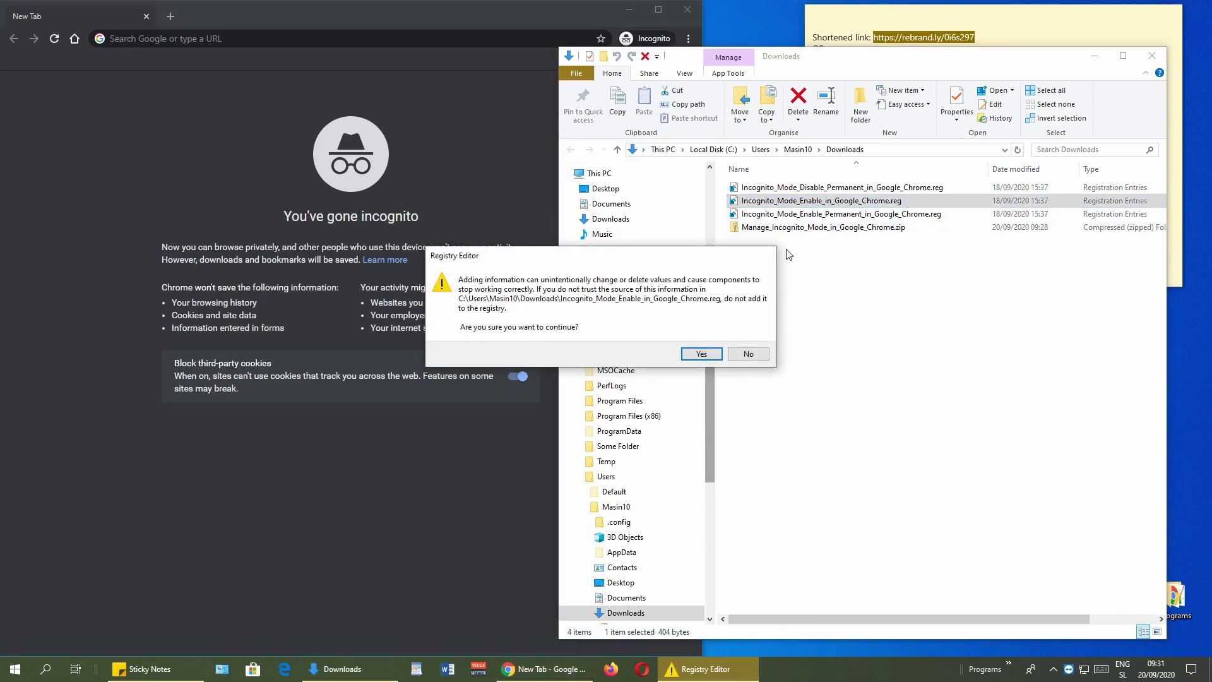
left_click(700, 358)
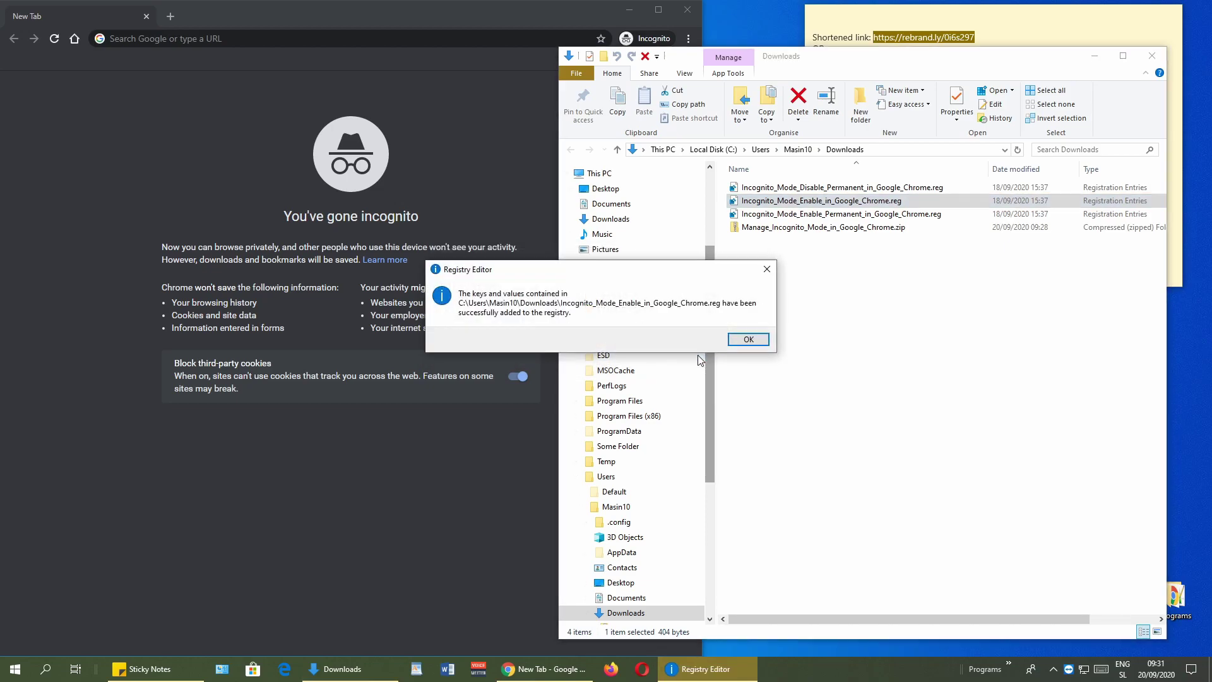
left_click(749, 340)
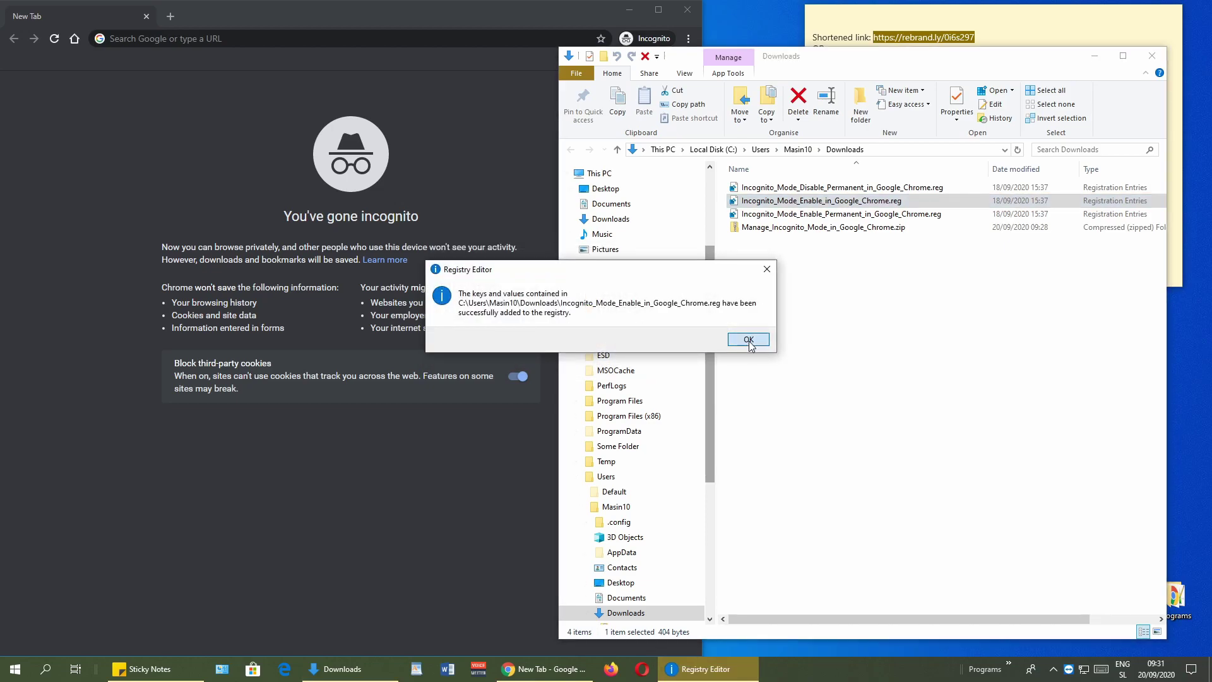
- Close the incognito window, reopen Chrome and check whether both normal browsing and the new incognito window command are available
left_click(687, 10)
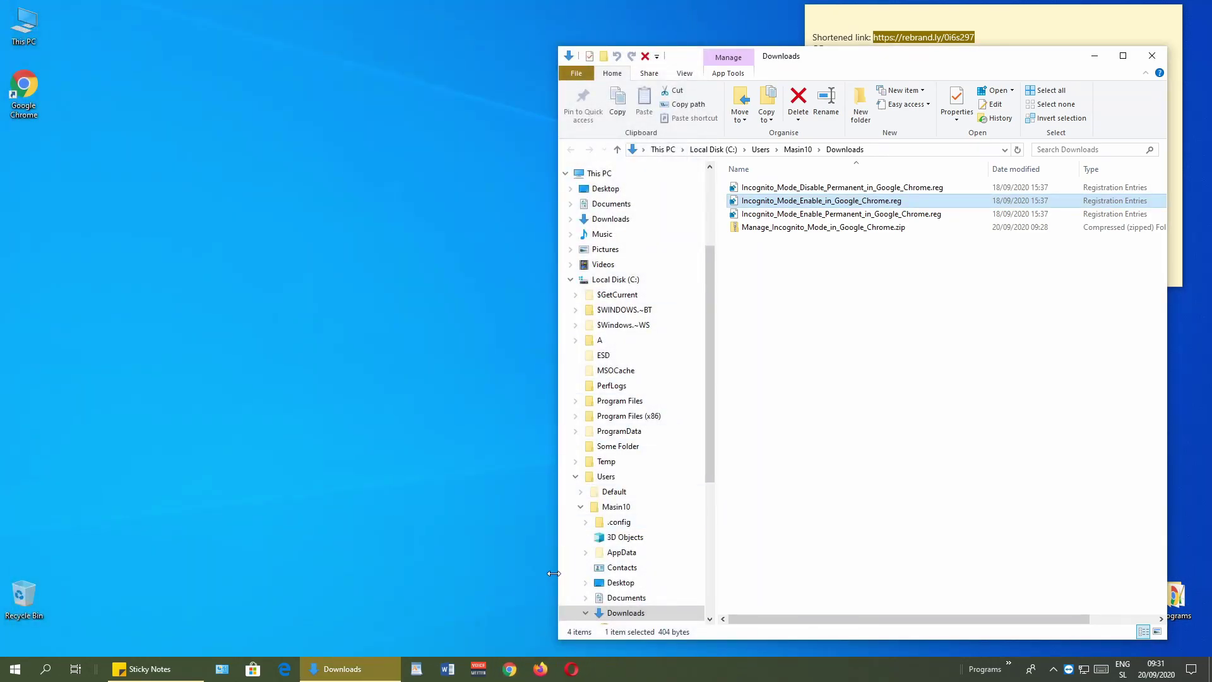
left_click(516, 669)
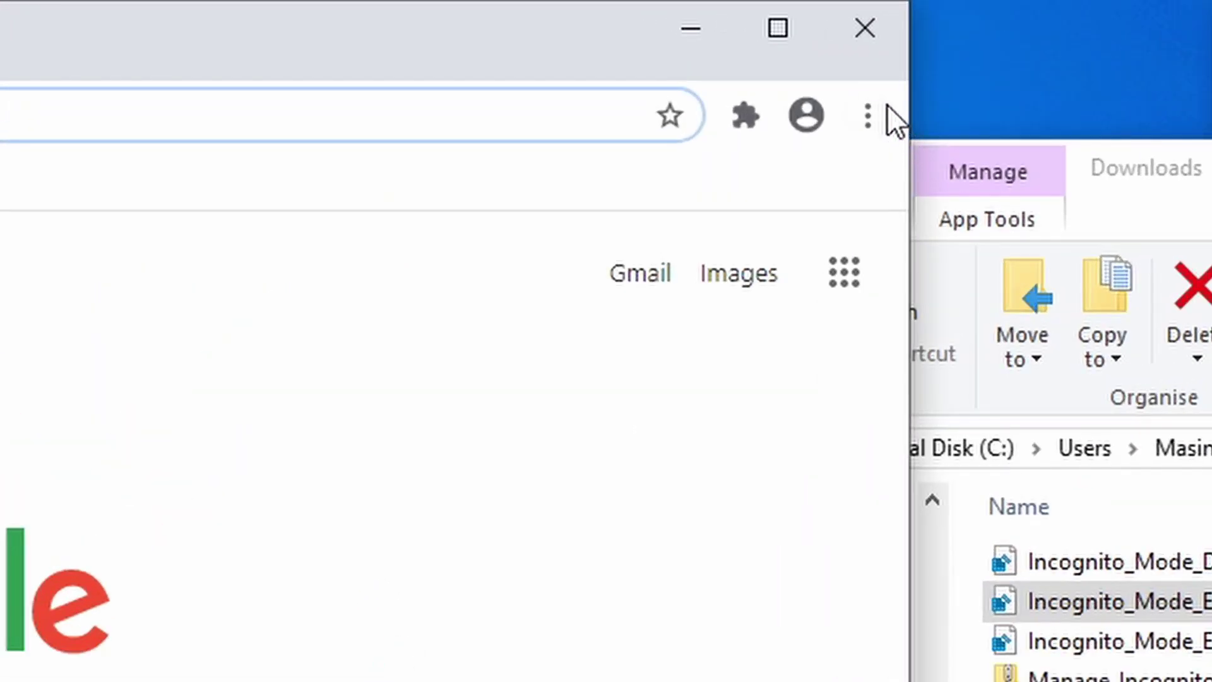
left_click(870, 116)
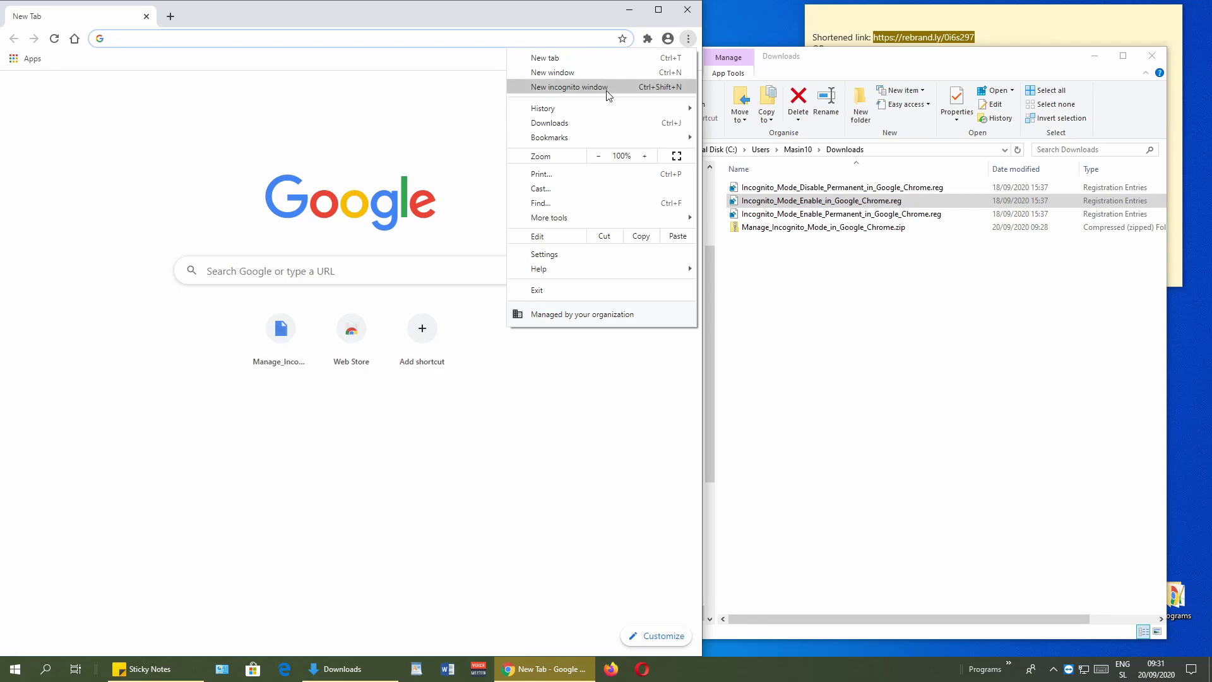
left_click(312, 115)
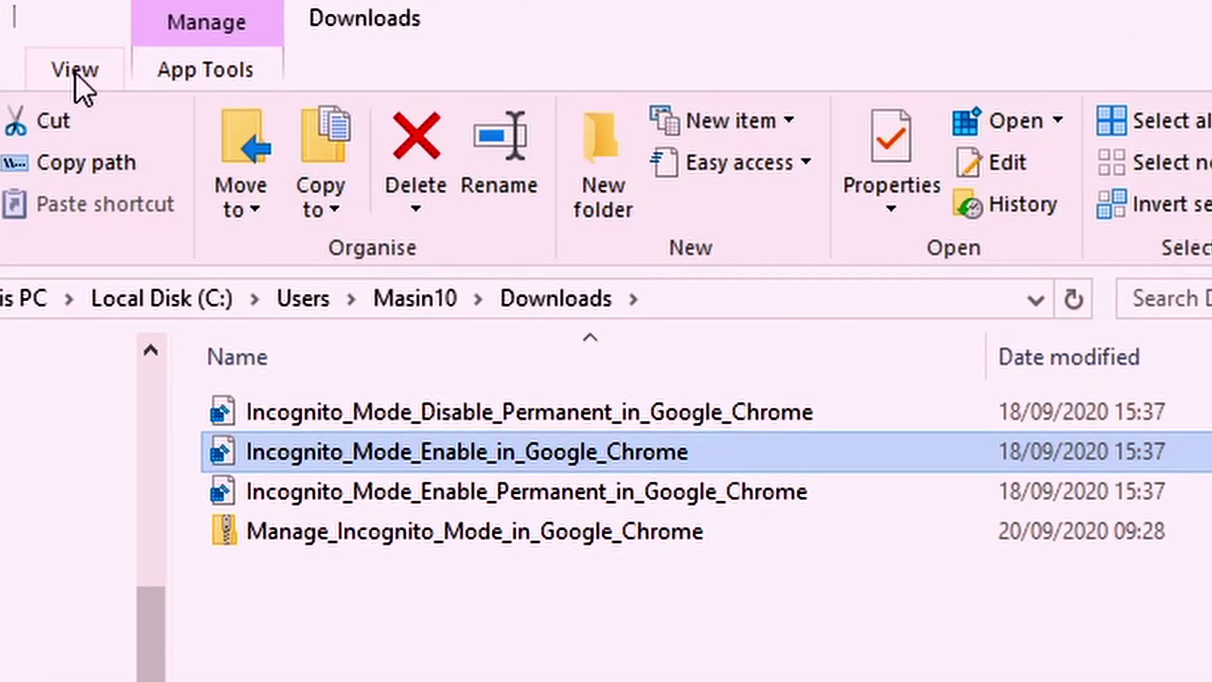
- Turn on the display of file name extensions in the Downloads folder
left_click(392, 68)
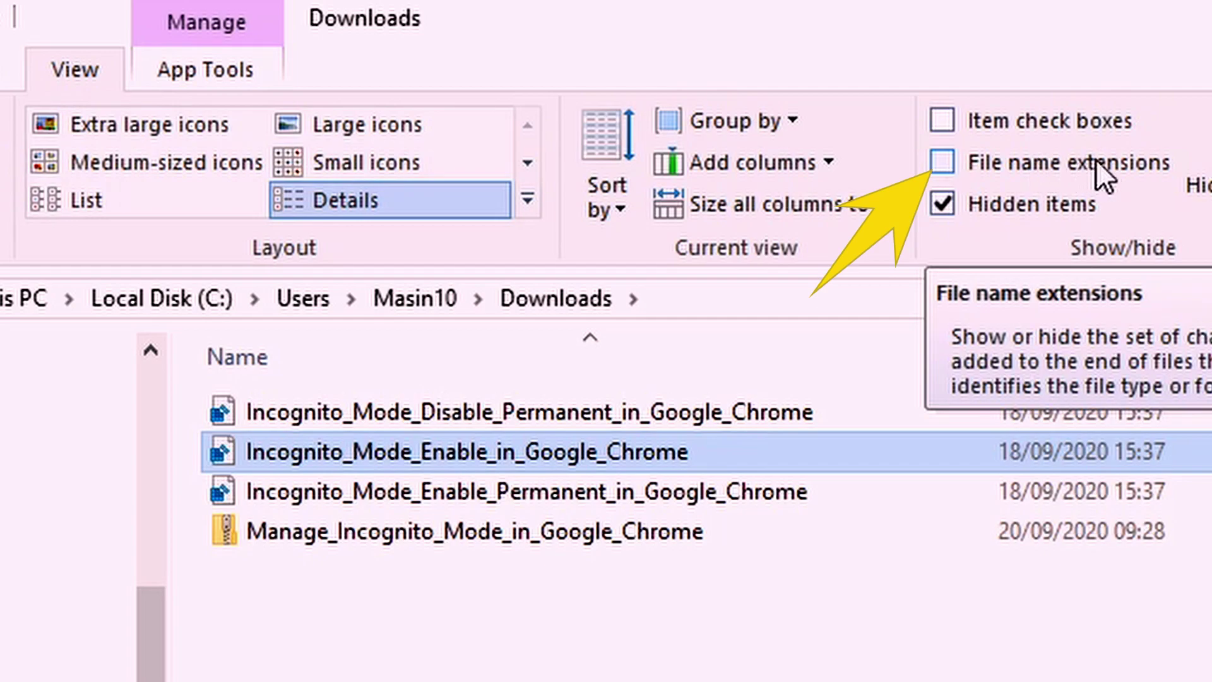
left_click(942, 161)
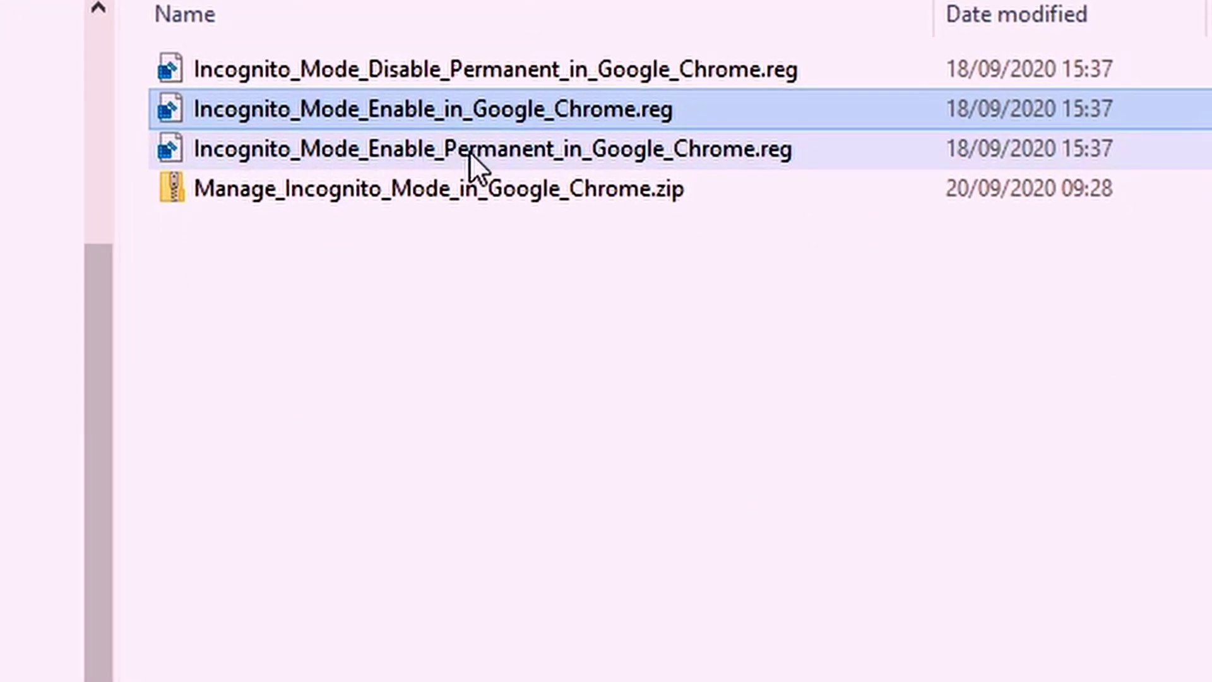
- Open Incognito_Mode_Enable_Permanent_in_Google_Chrome.reg in Notepad++, compare its header, key path and IncognitoModeAvailability value with the sticky note, and close the editor
left_click(334, 155)
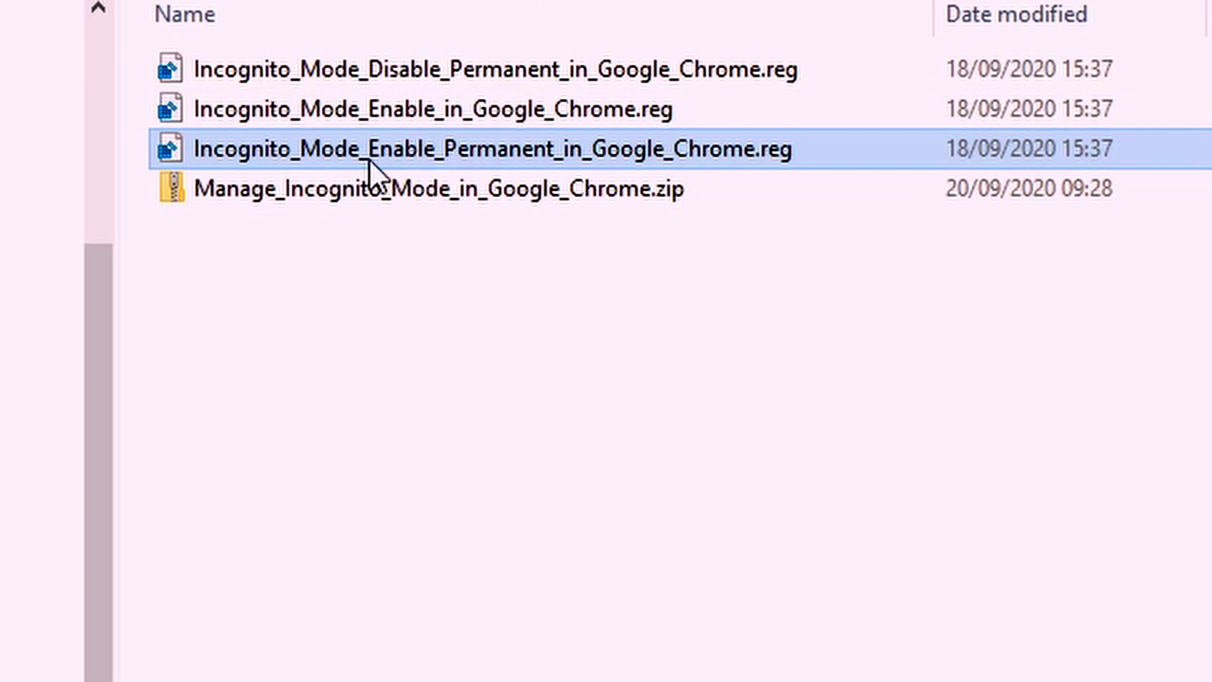
right_click(443, 151)
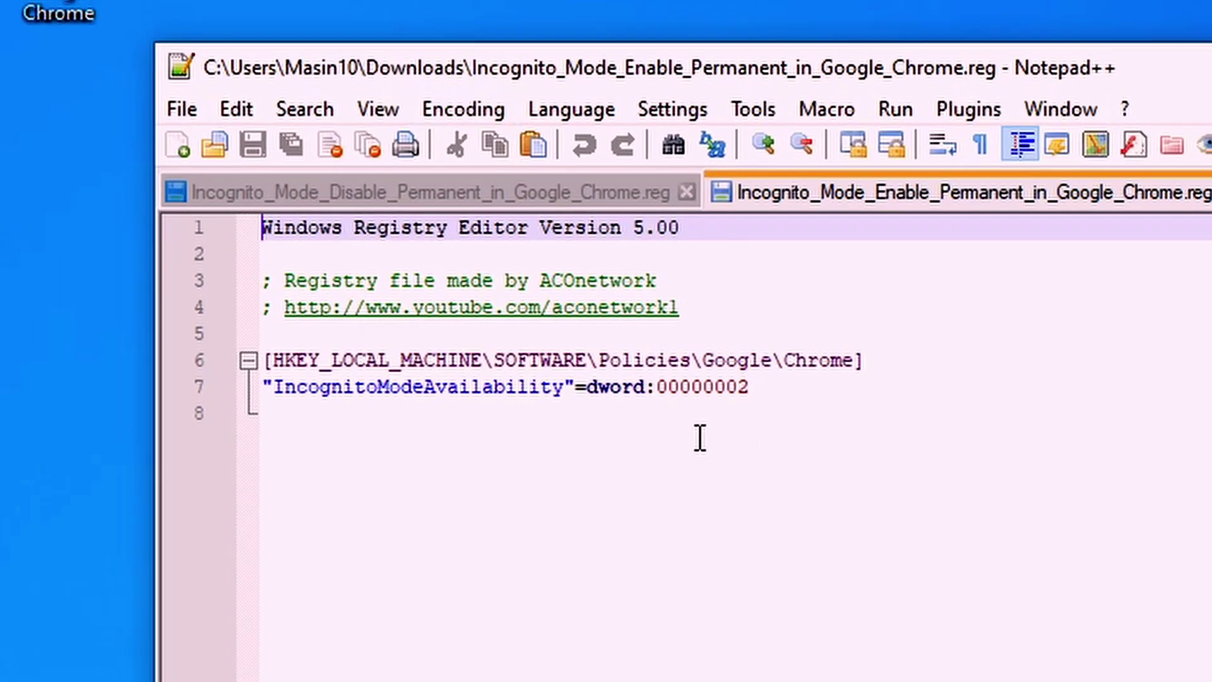
left_click_drag(366, 267, 64, 101)
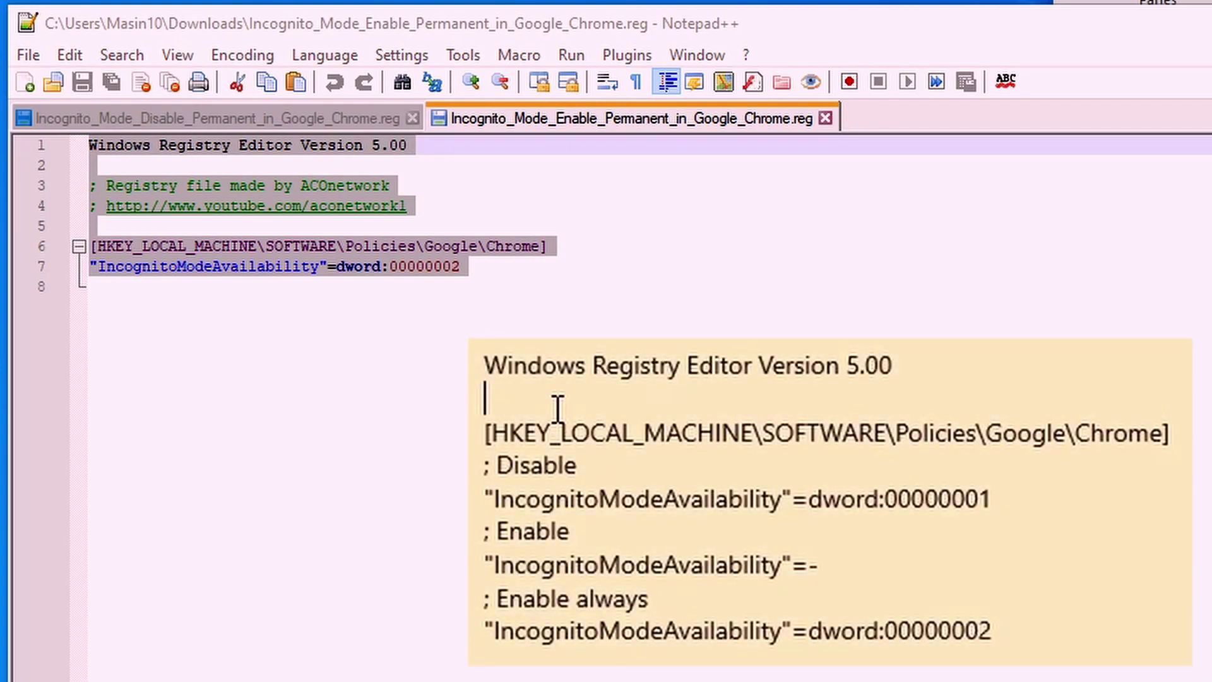
left_click_drag(895, 366, 479, 365)
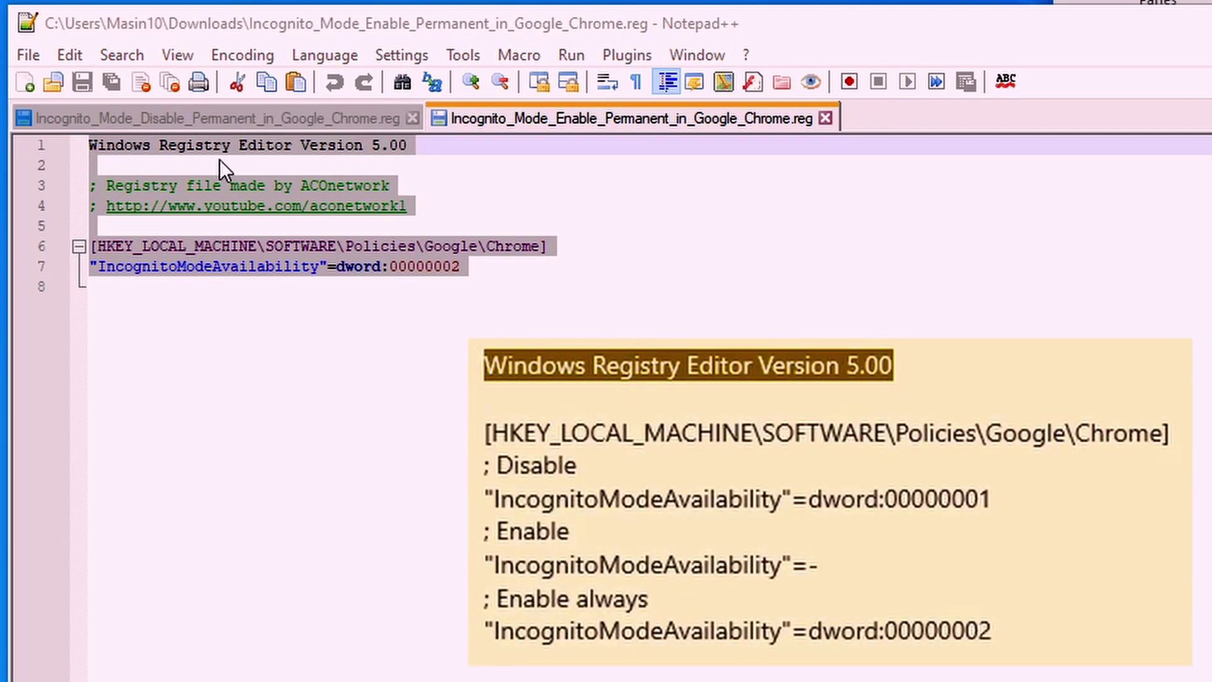
left_click(327, 146)
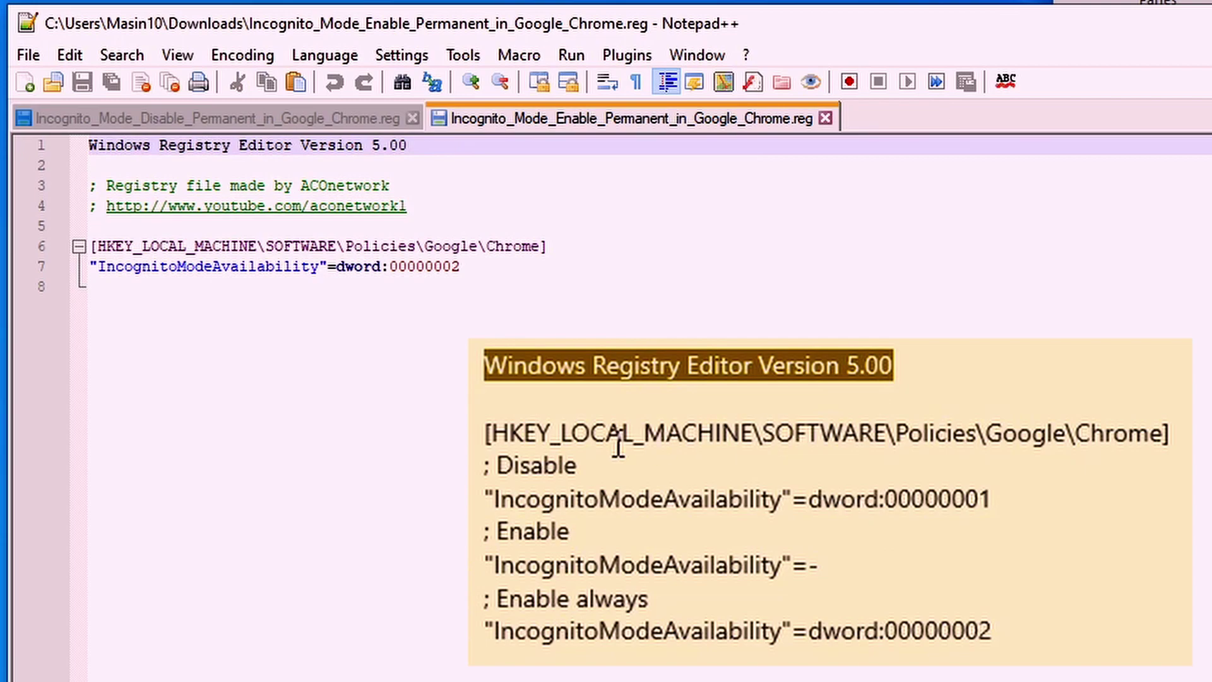
triple_click(483, 432)
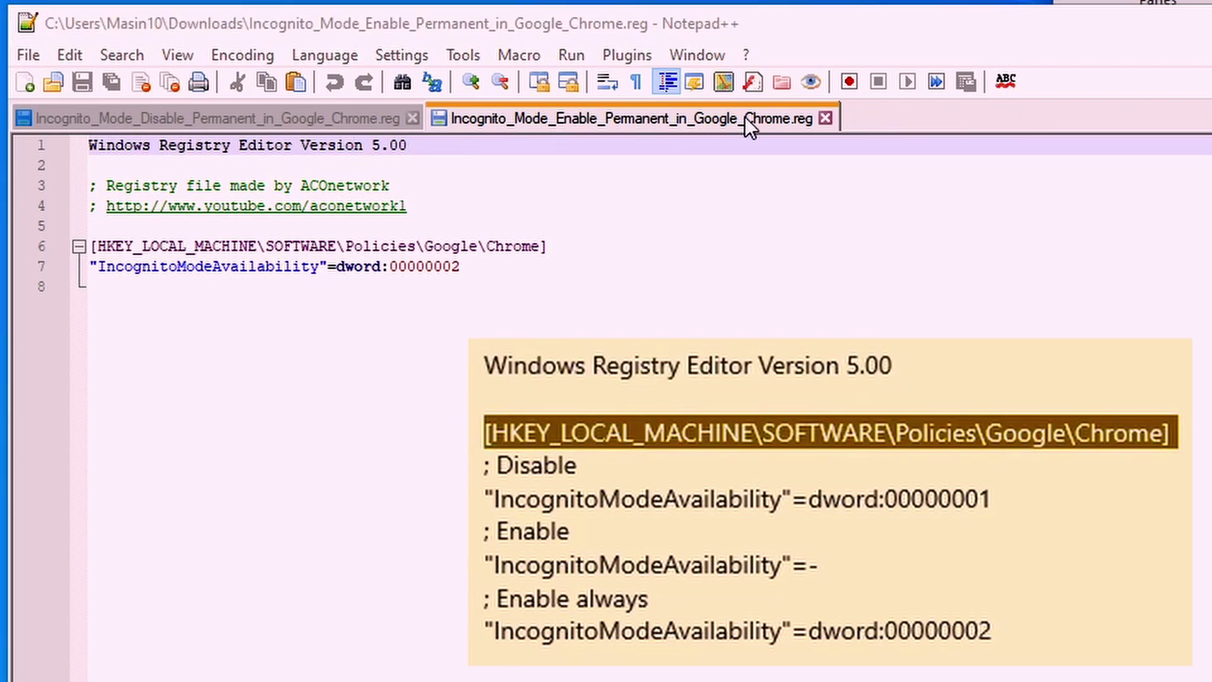
left_click_drag(93, 249, 585, 251)
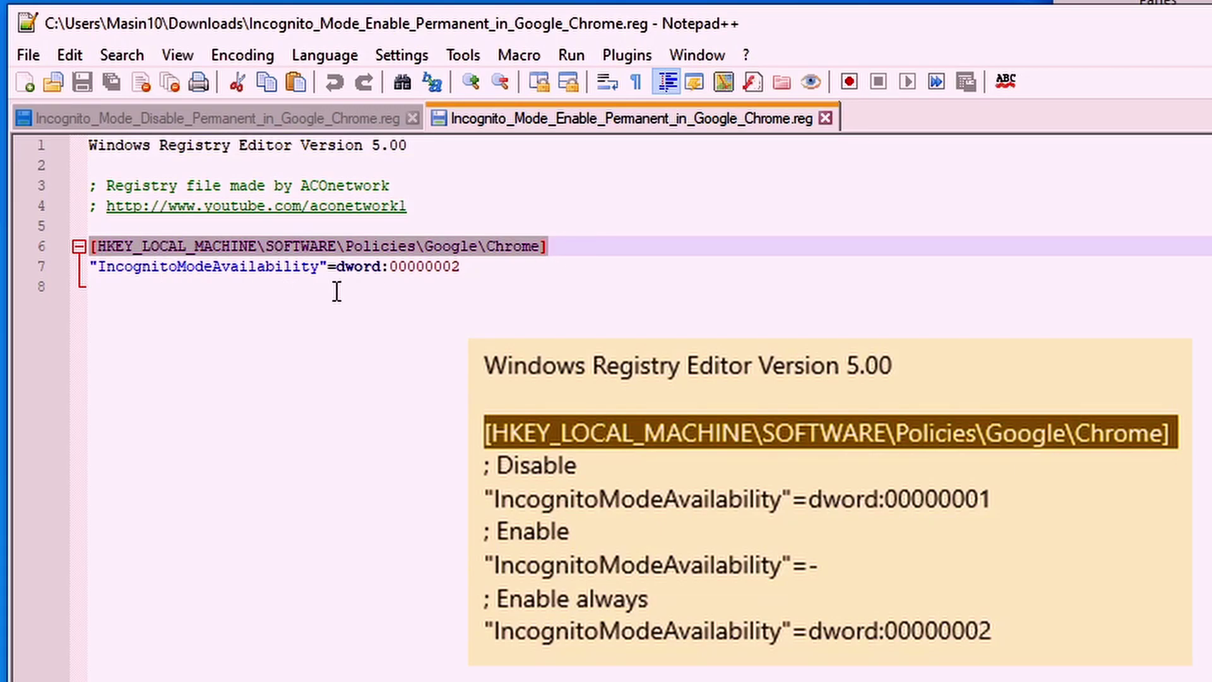
left_click(486, 500)
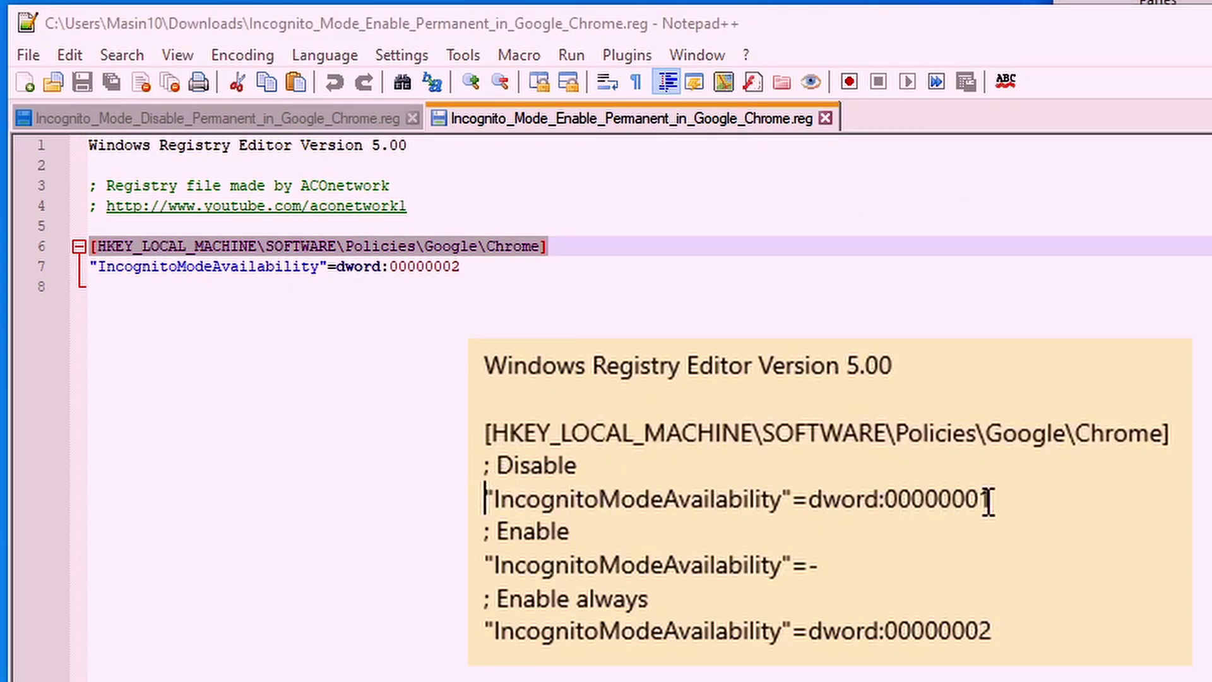
left_click(484, 268)
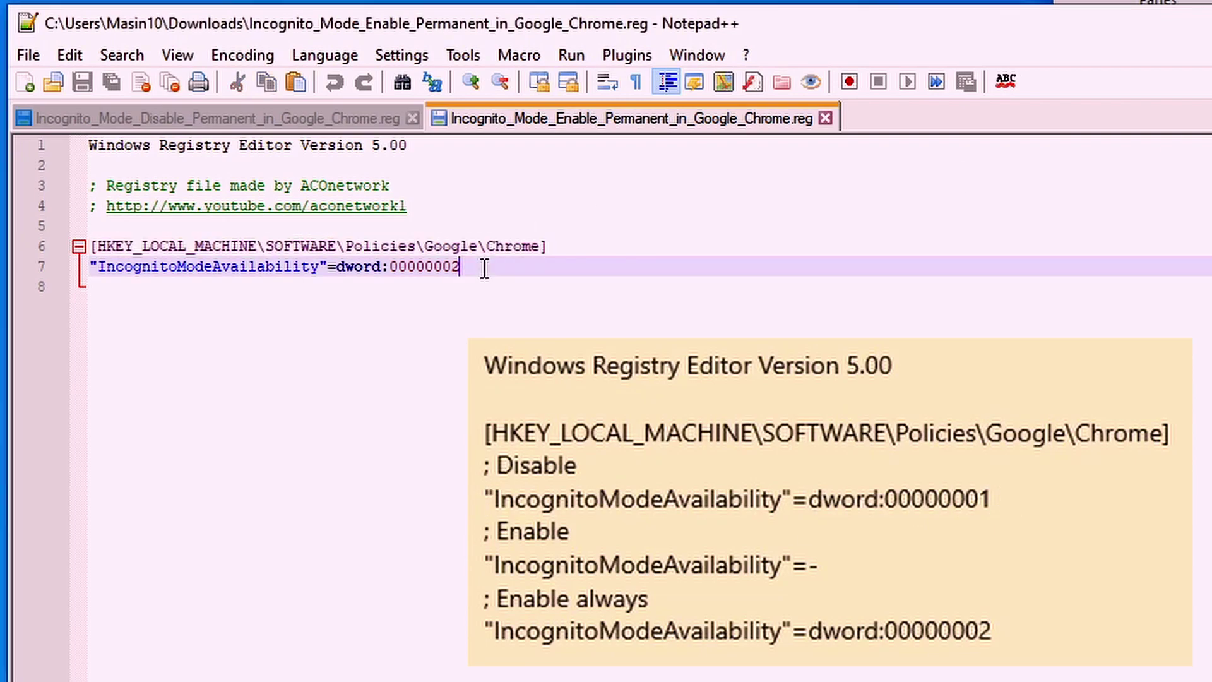
left_click_drag(443, 268, 525, 278)
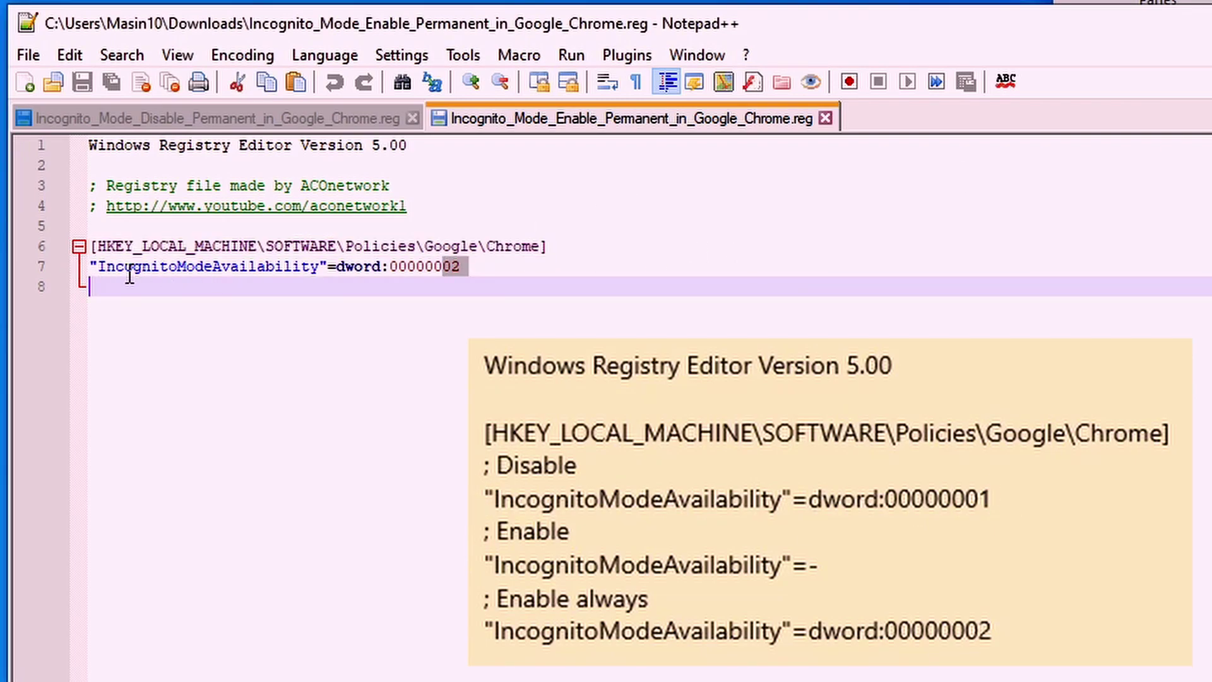
left_click_drag(397, 266, 526, 259)
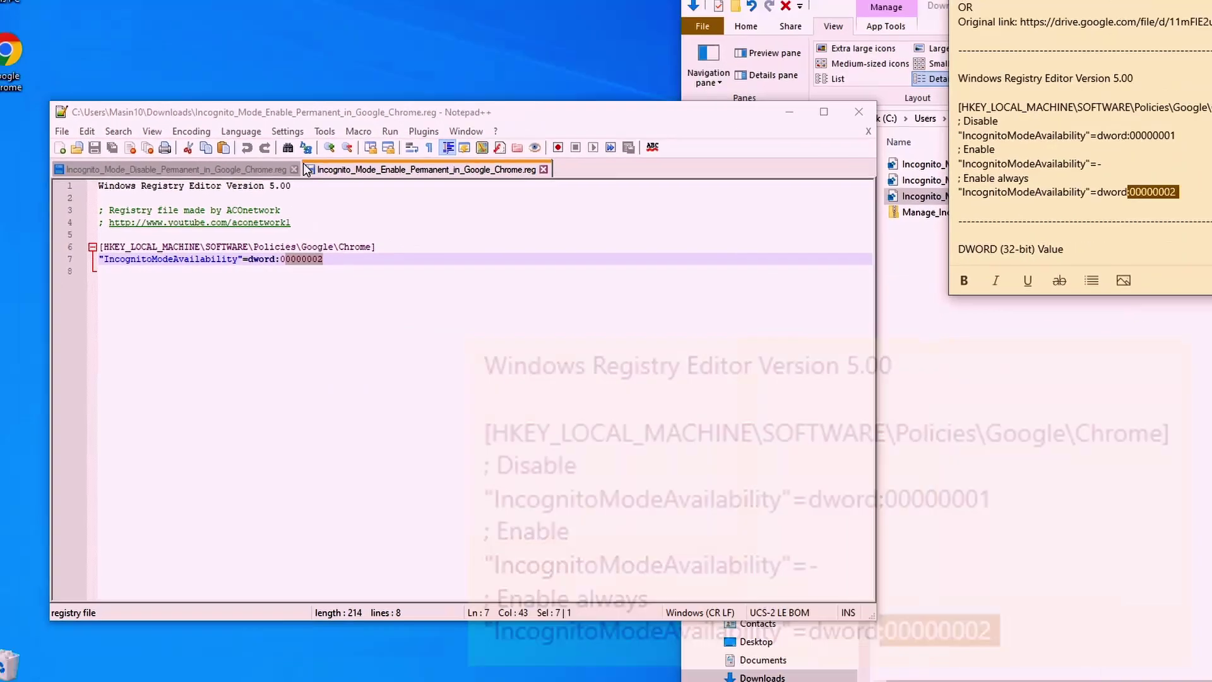
key("alt+F4")
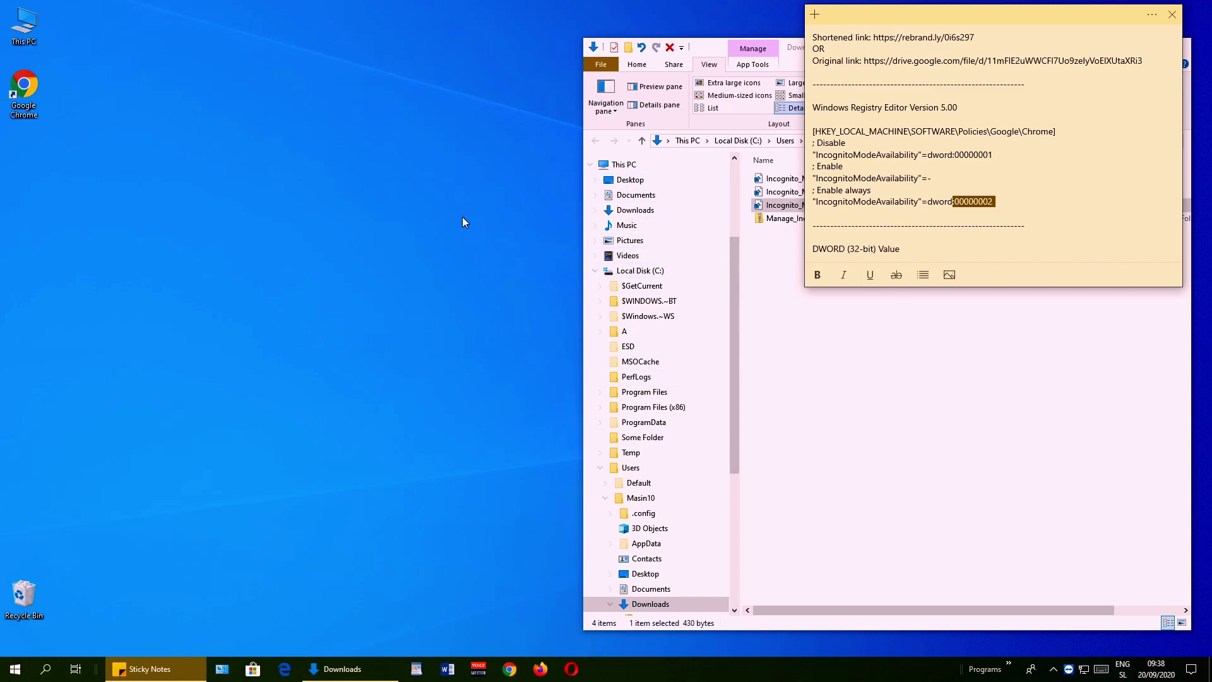
- Create a new Notepad++ document on the desktop and enter Incognito disable as its name before the .txt extension
right_click(269, 162)
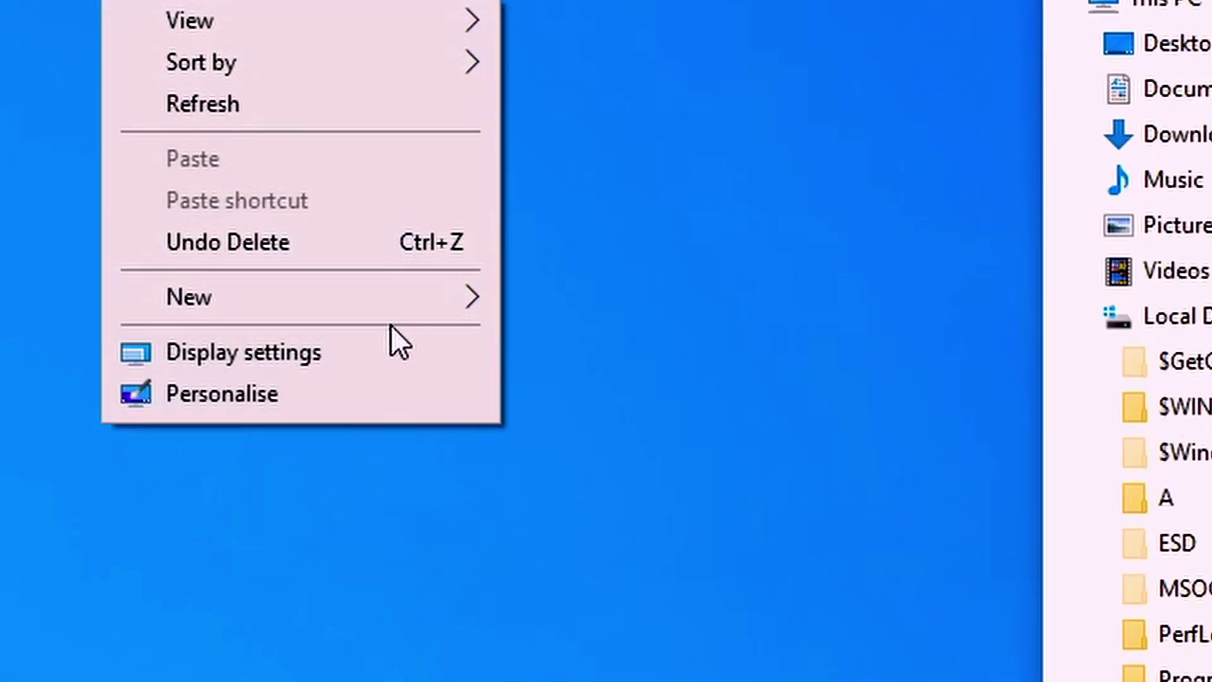
mouse_move(389, 298)
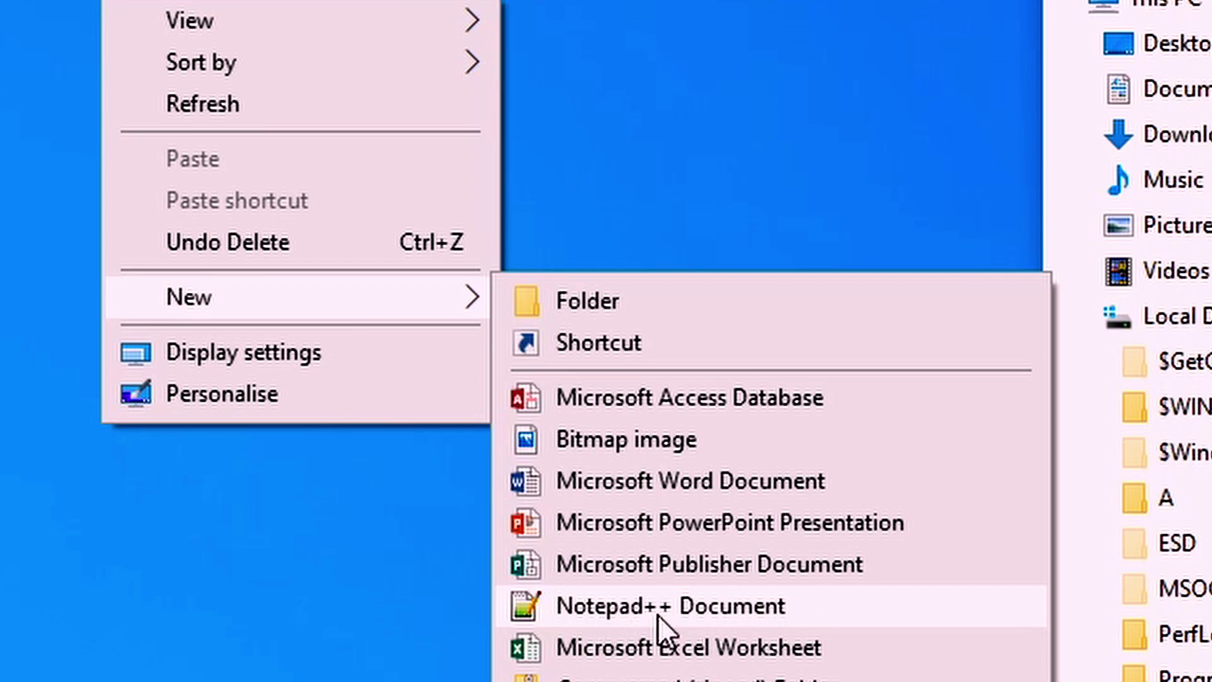
left_click(842, 605)
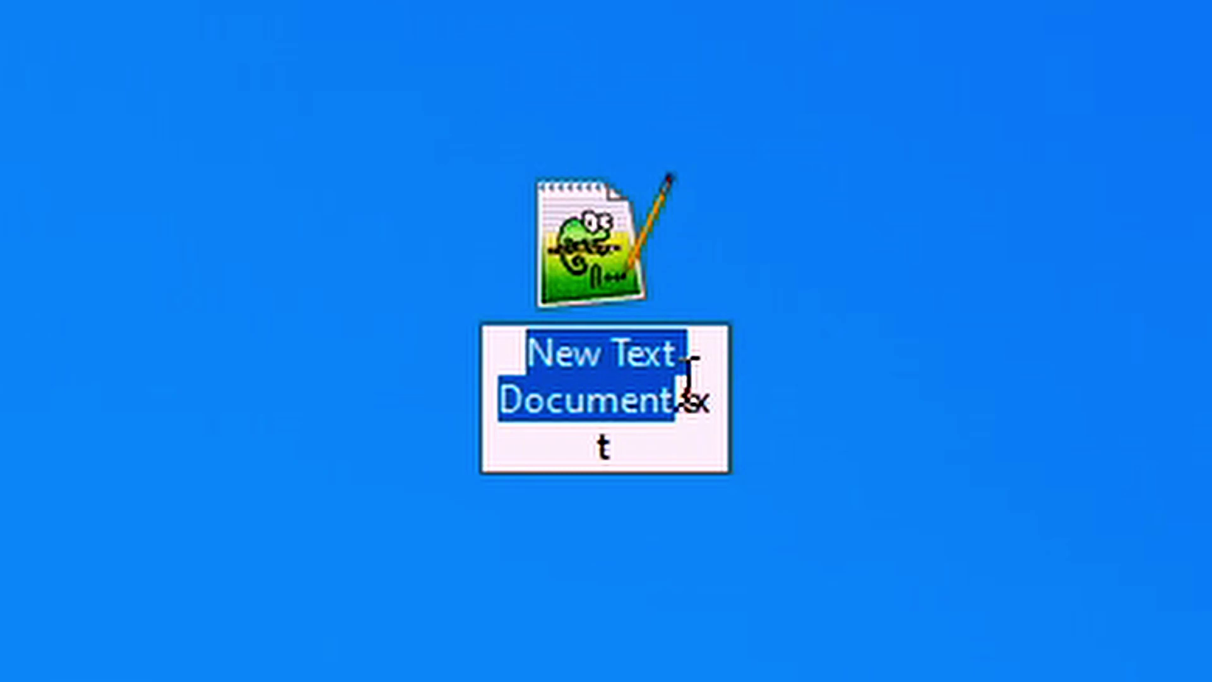
type("Incognito di")
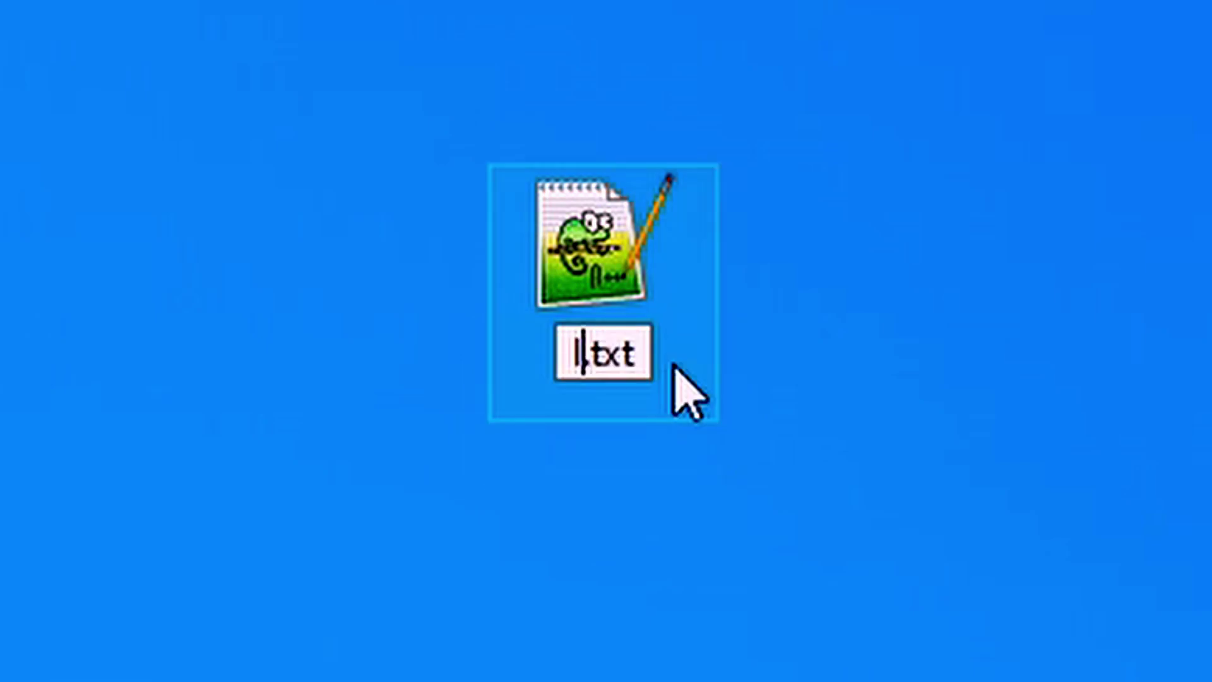
type("sable")
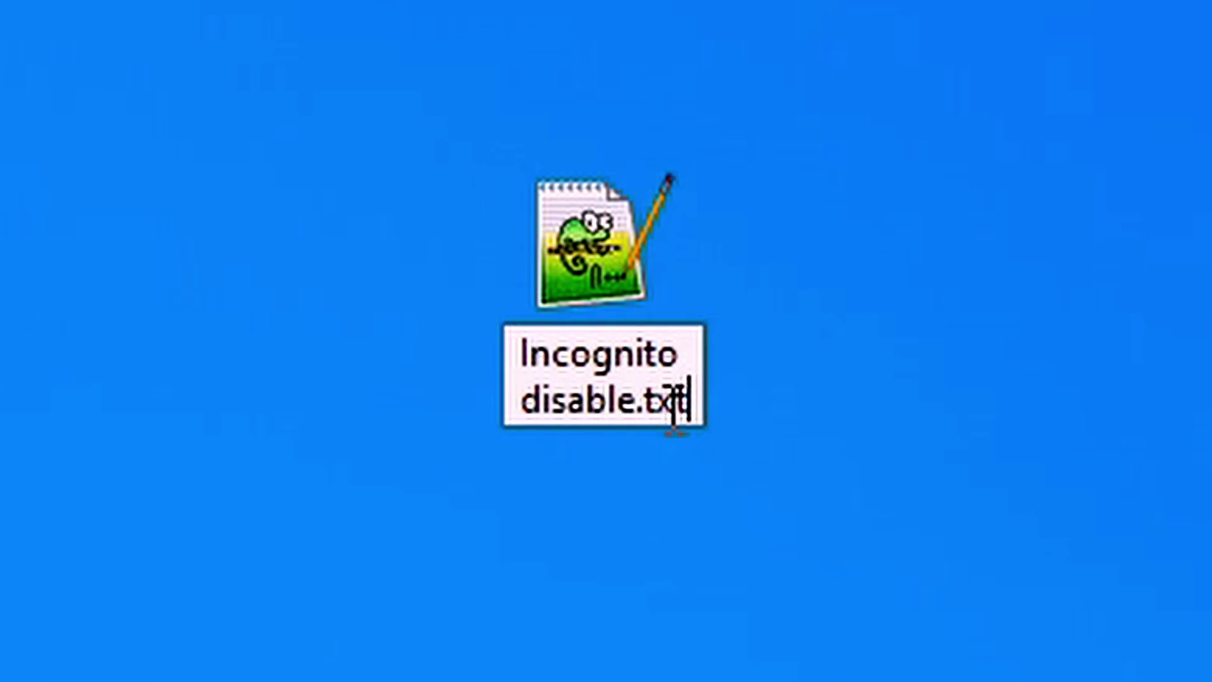
- Change the extension of the desktop file Incognito disable to .reg and accept the extension change
left_click_drag(641, 406, 654, 410)
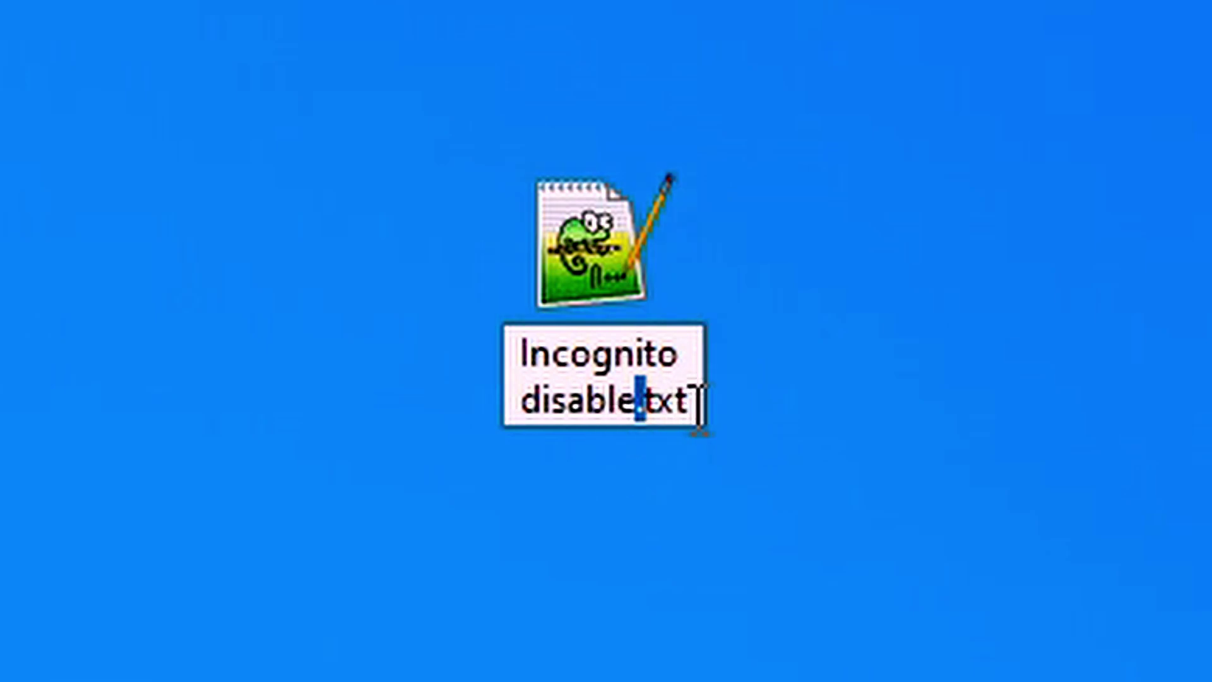
mouse_move(679, 401)
left_mouse_down()
mouse_move(654, 399)
mouse_move(679, 399)
left_mouse_up()
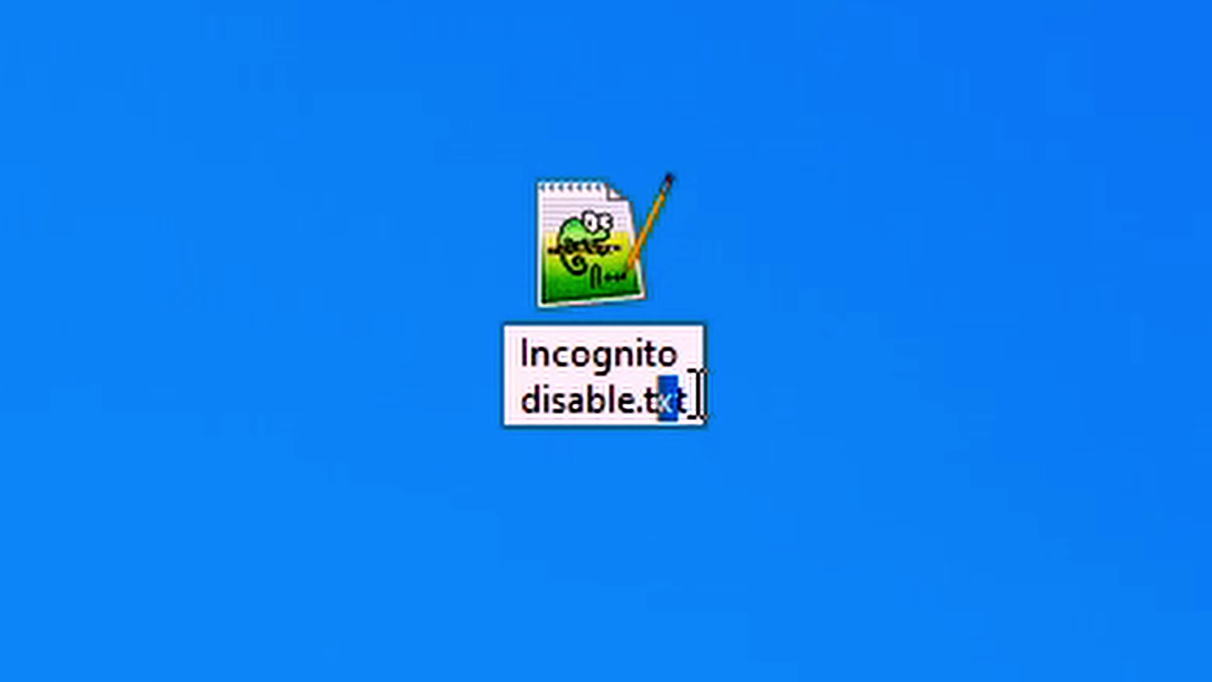
left_click(628, 403)
left_click_drag(635, 401, 650, 404)
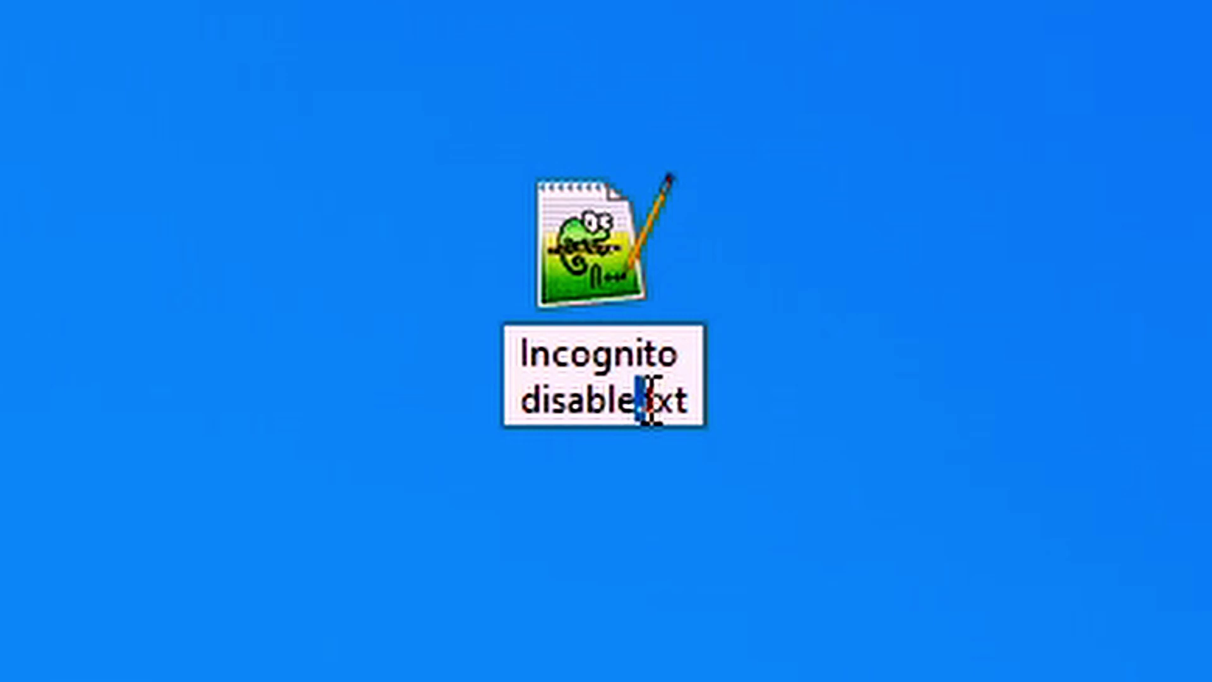
left_click(697, 401)
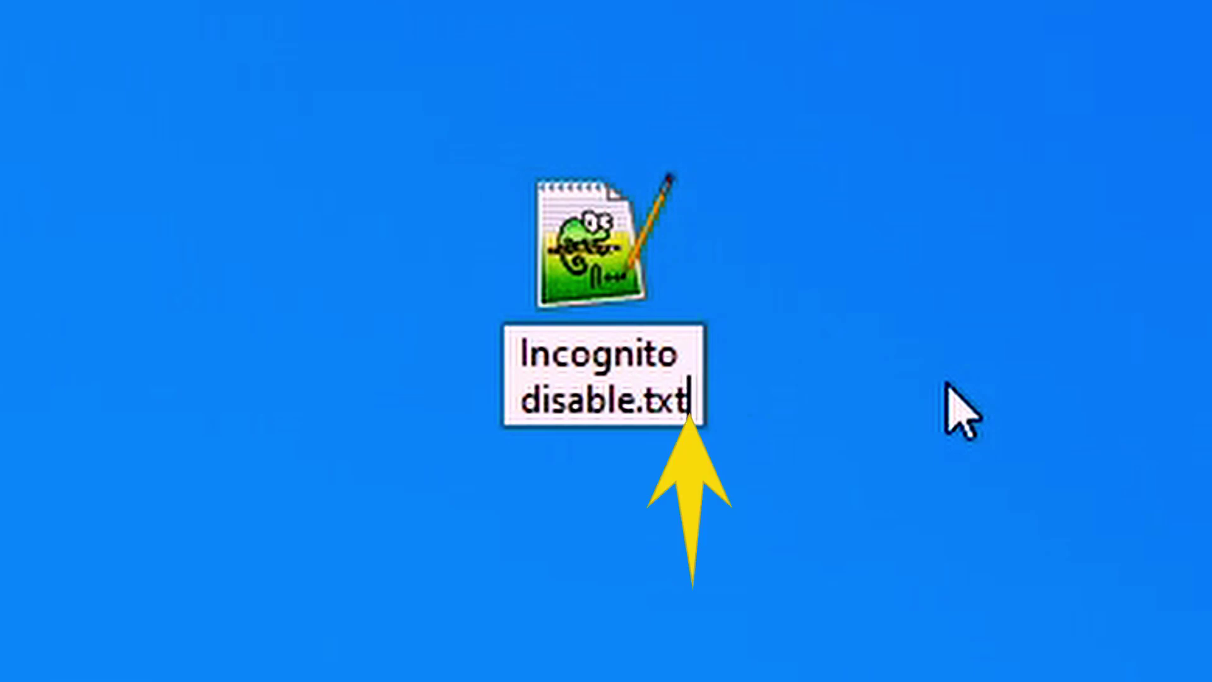
key("BackSpace")
key("BackSpace")
key("BackSpace")
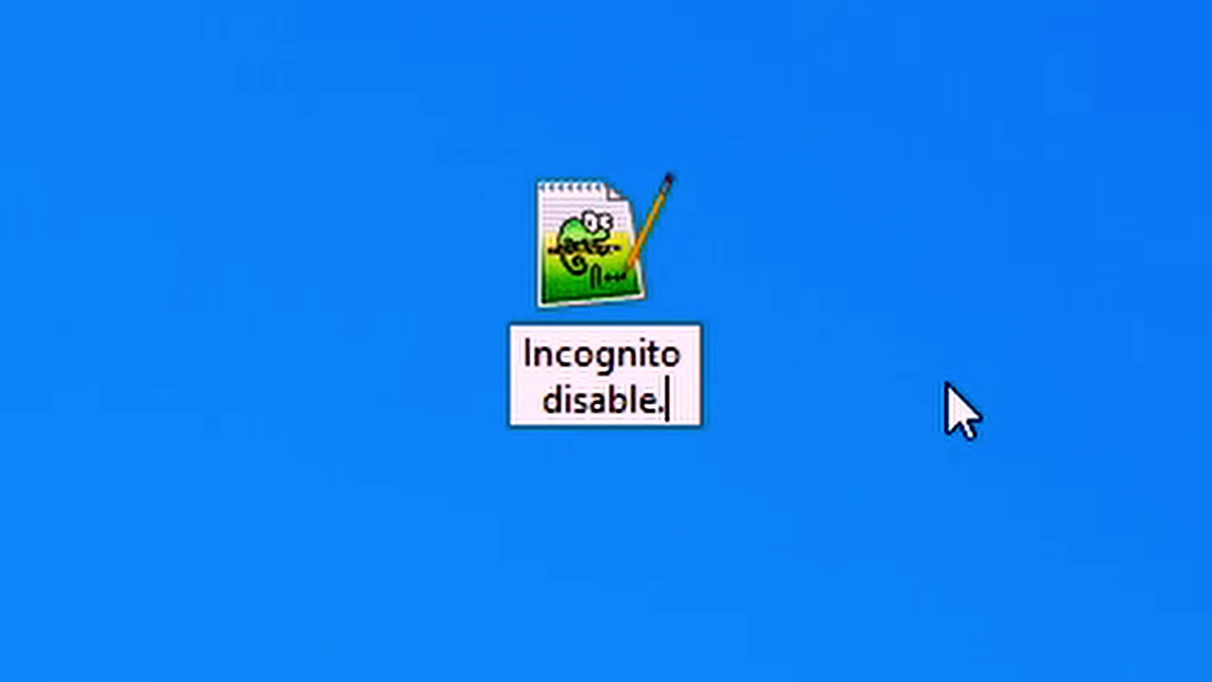
type("reg")
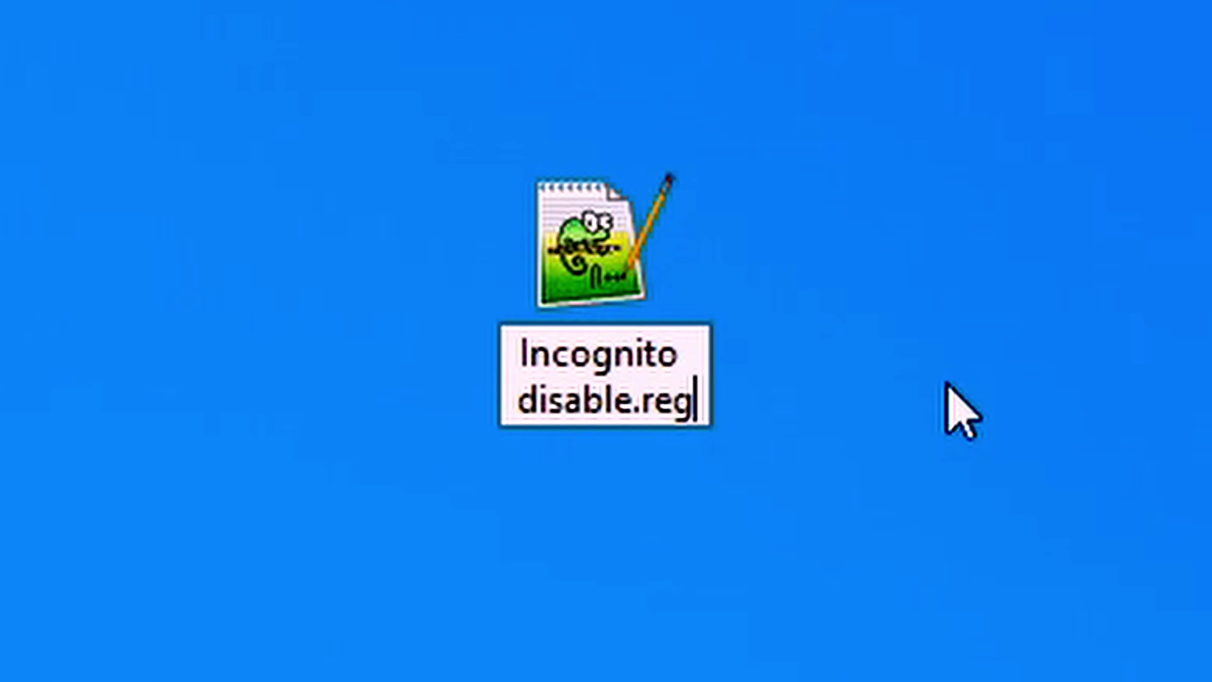
key("Return")
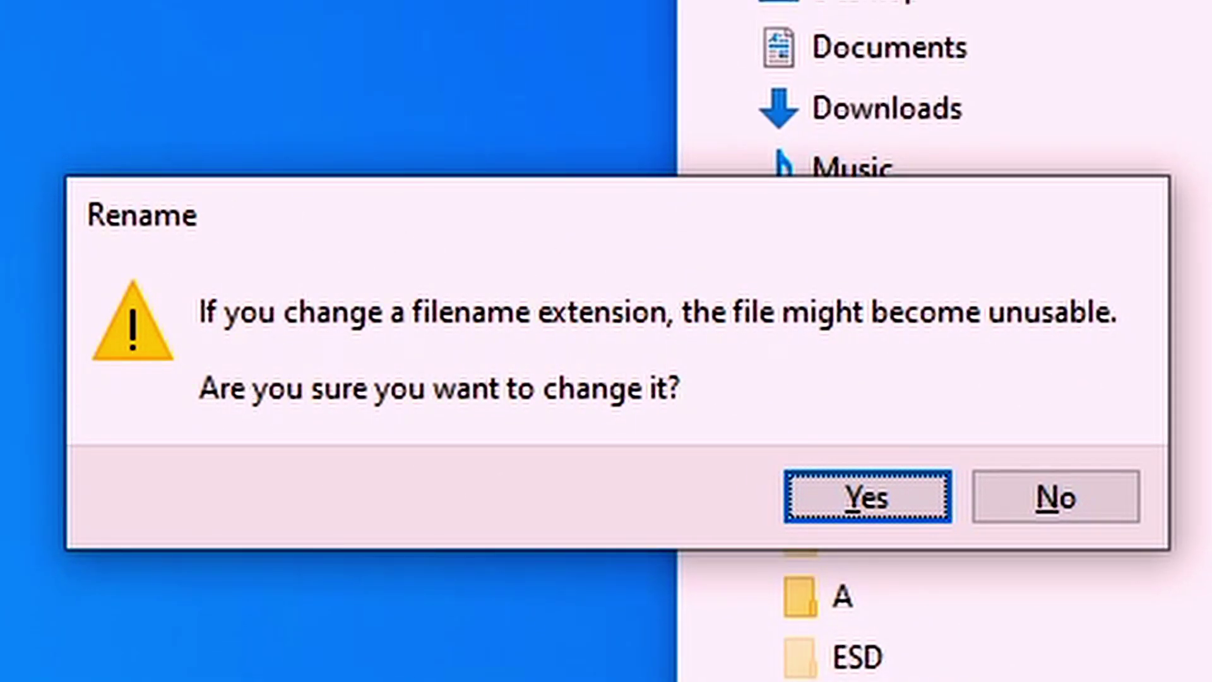
left_click(832, 498)
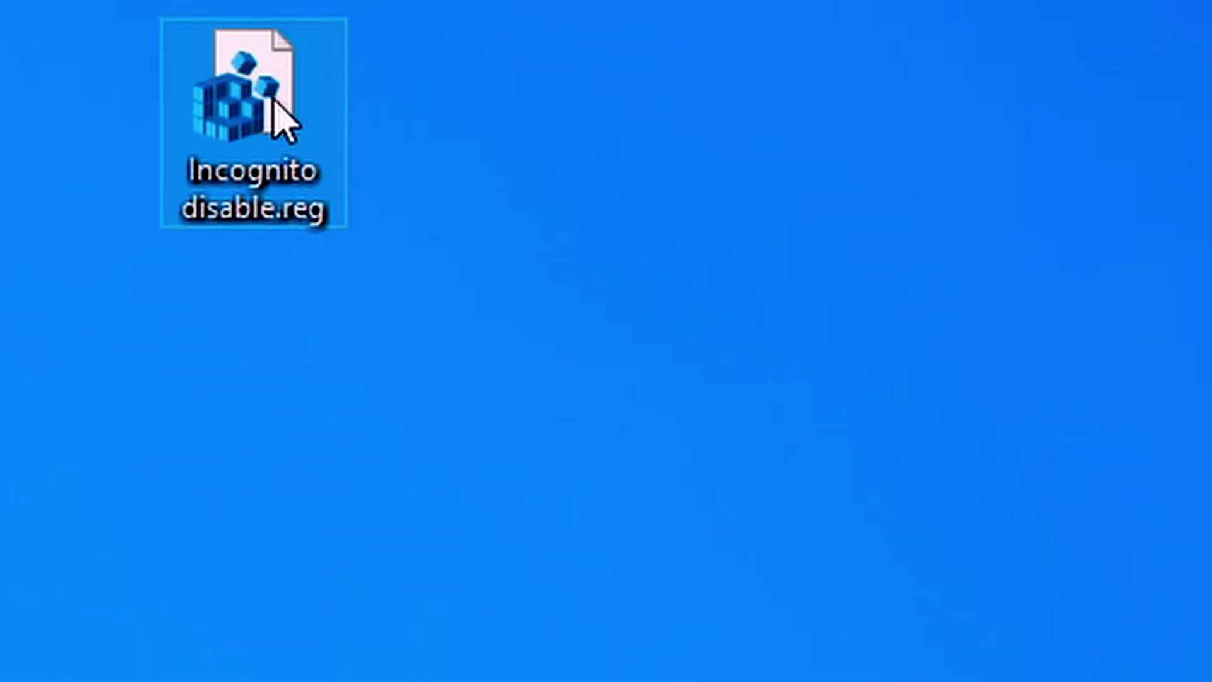
- Open Incognito disable.reg in Notepad++ and copy the sticky note's lines from the Windows Registry Editor header through the Disable value dword:00000001
right_click(281, 120)
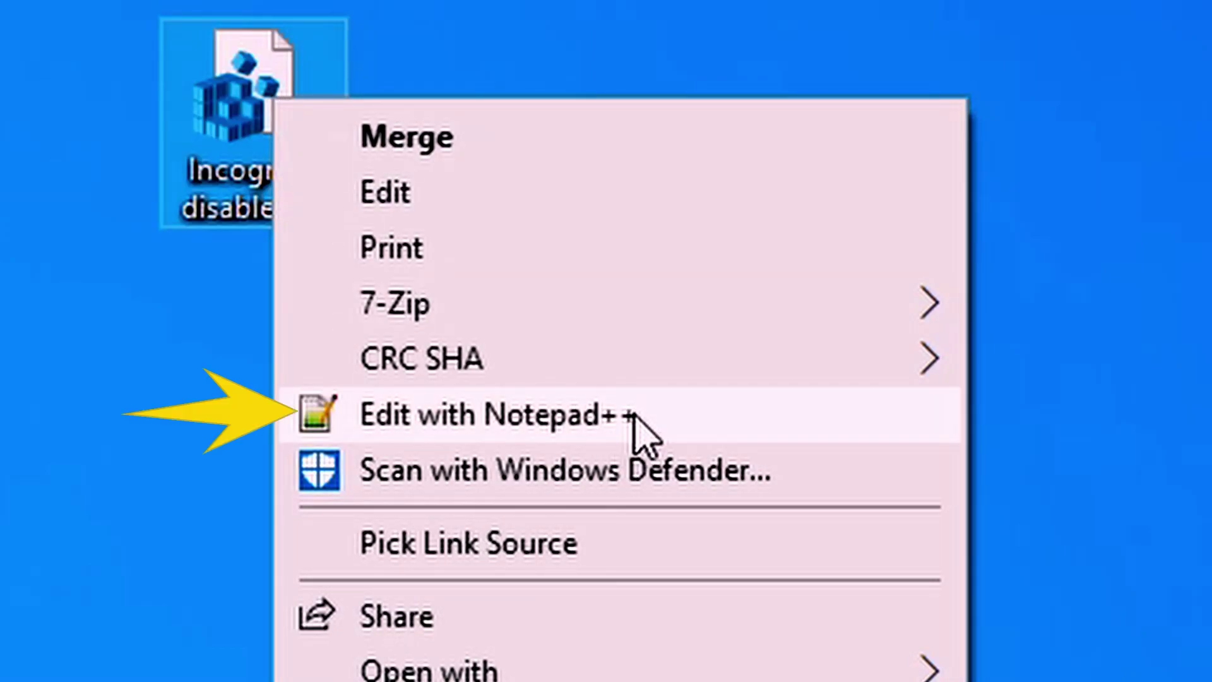
left_click(639, 434)
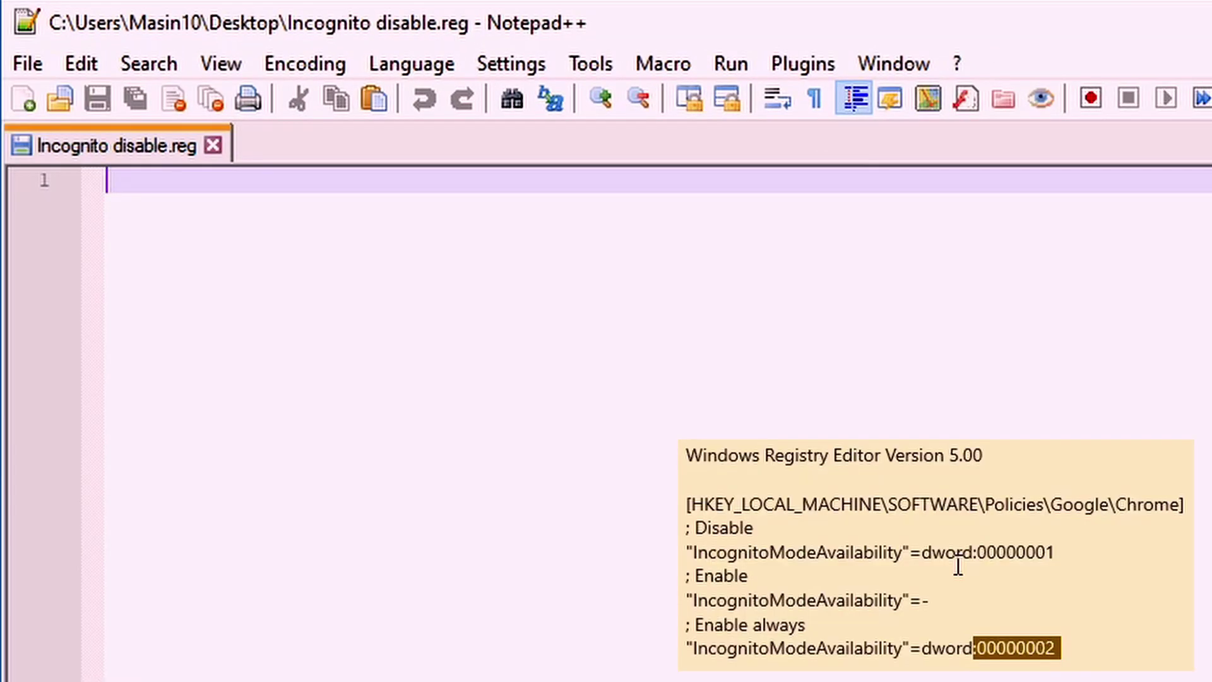
left_click(761, 538)
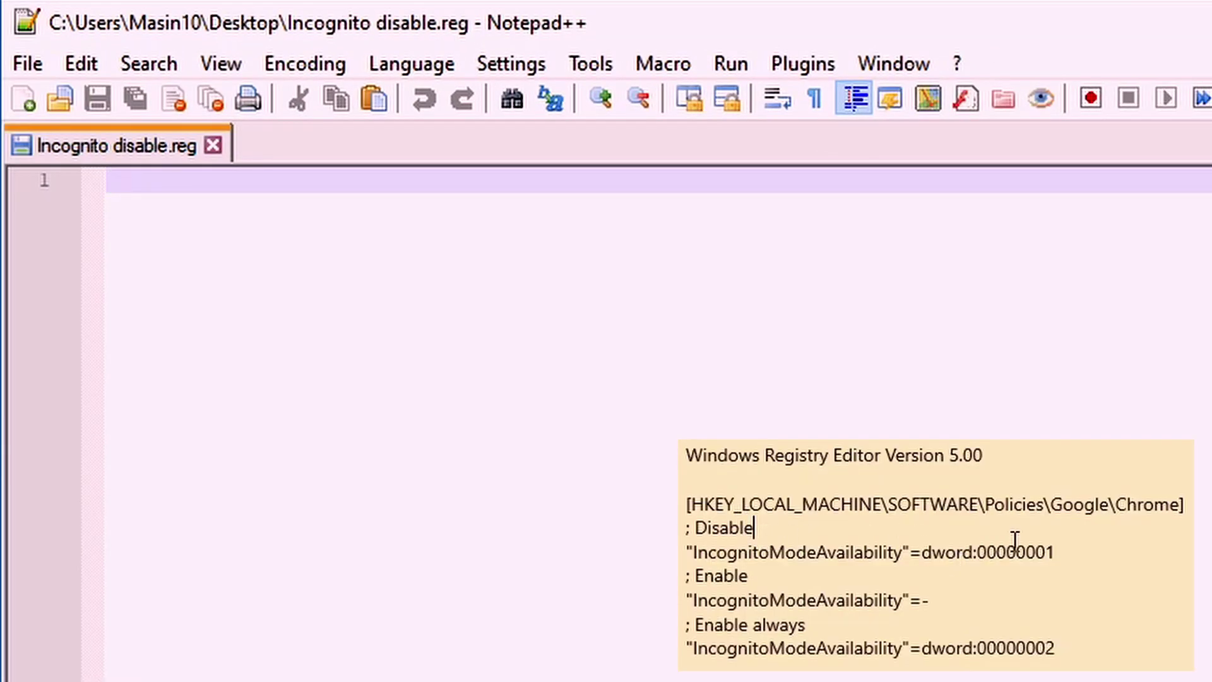
left_click_drag(1057, 551, 687, 455)
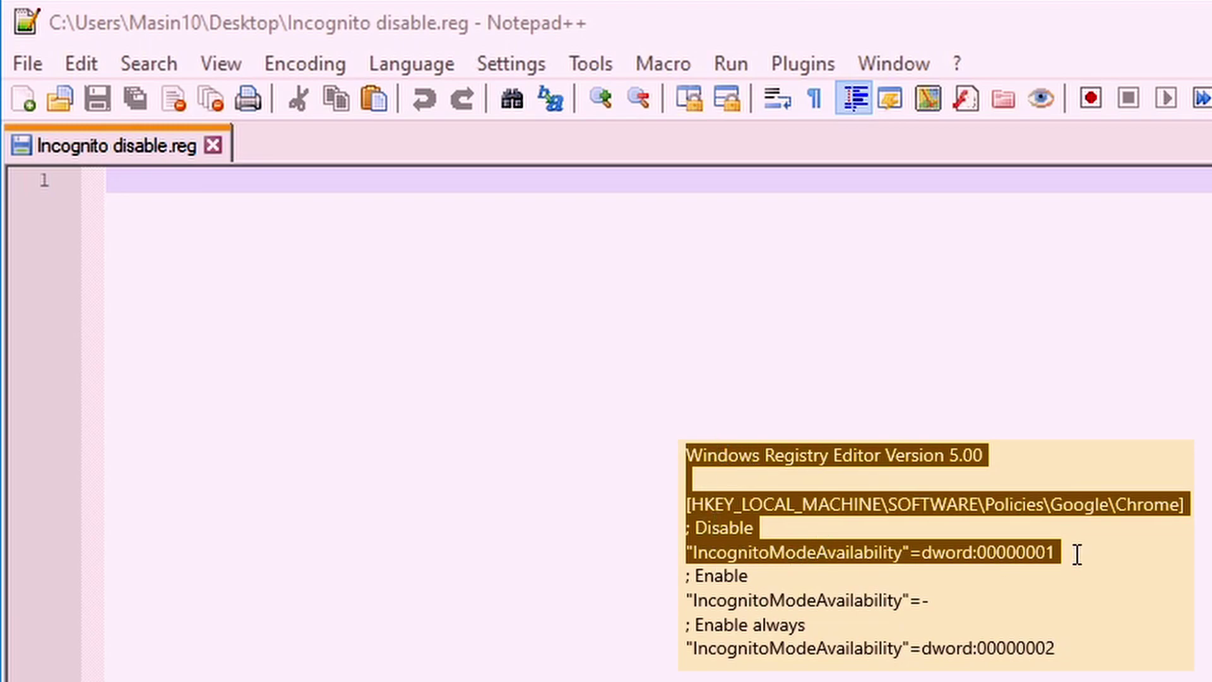
right_click(734, 450)
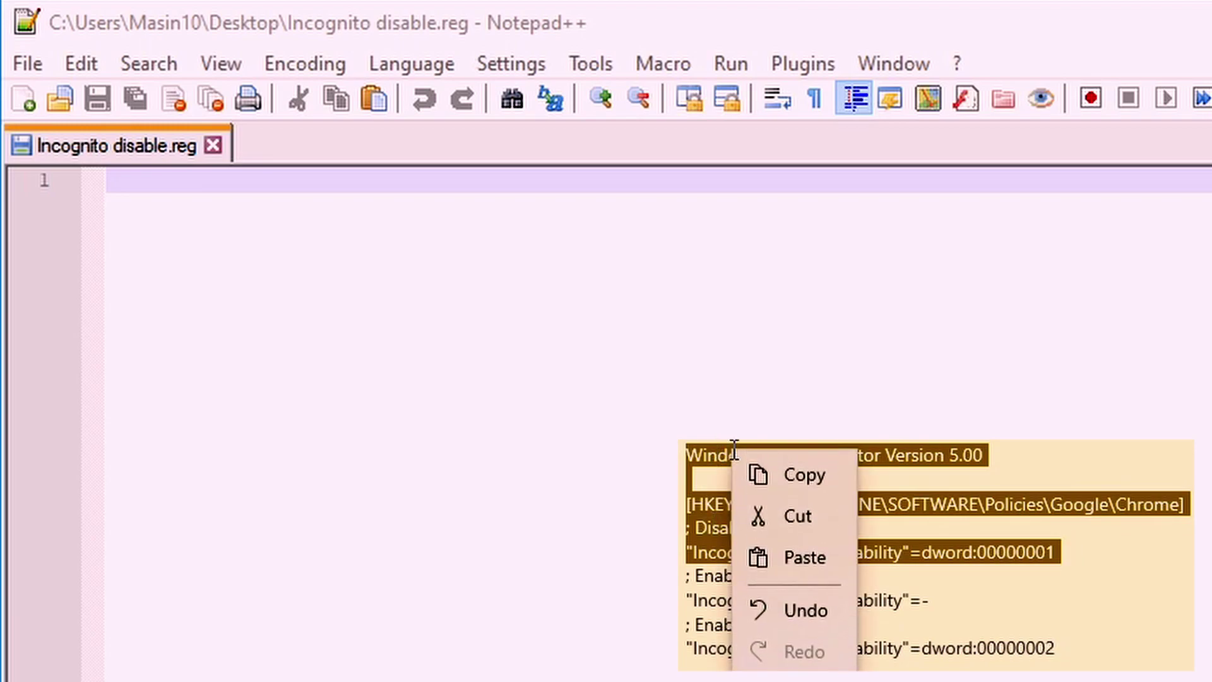
left_click(826, 475)
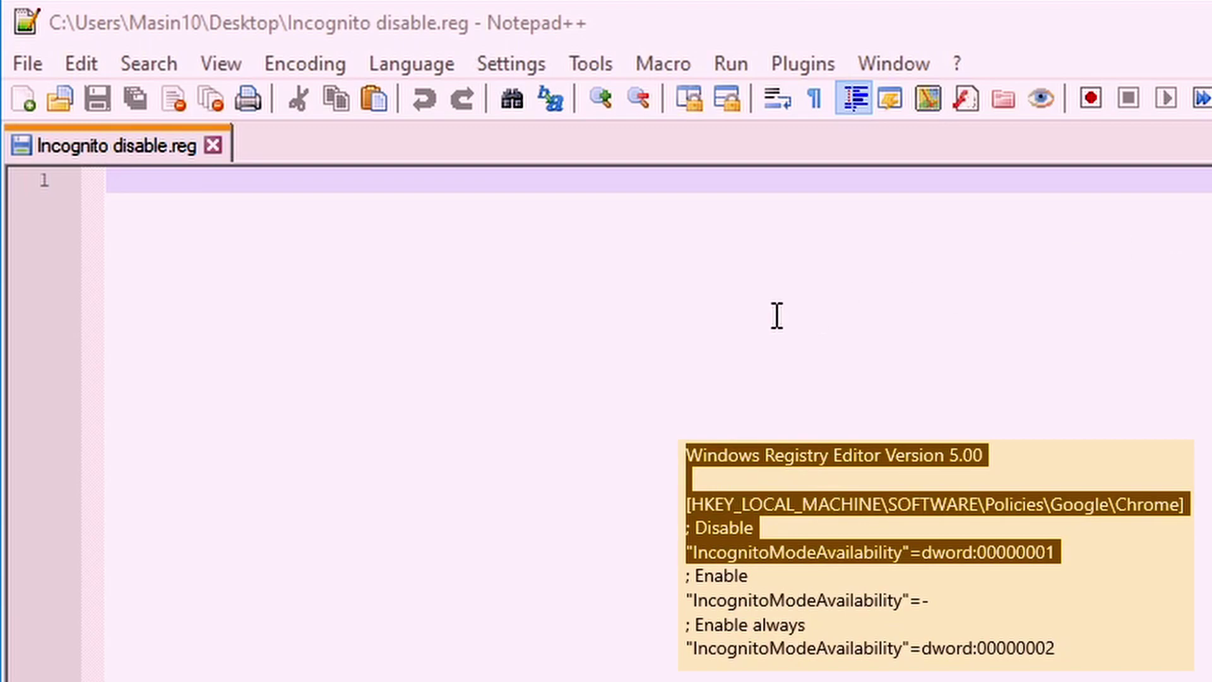
- Paste the copied registry lines into the empty Incognito disable.reg document and save the file
left_click(173, 184)
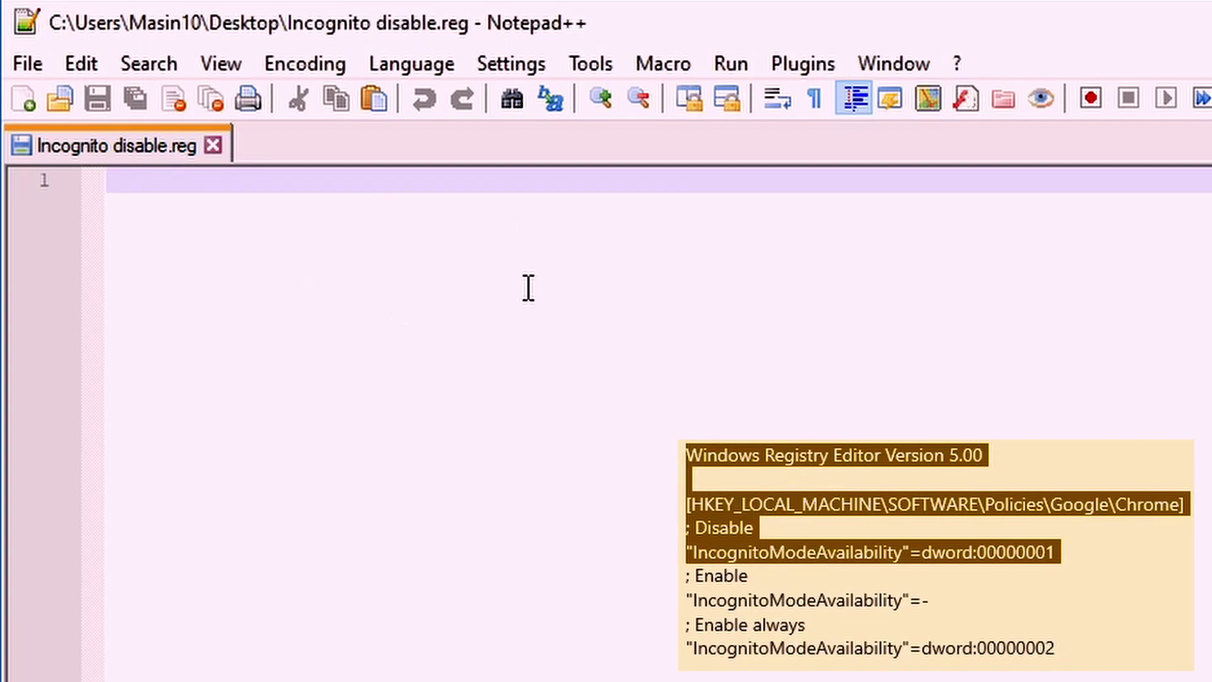
right_click(296, 202)
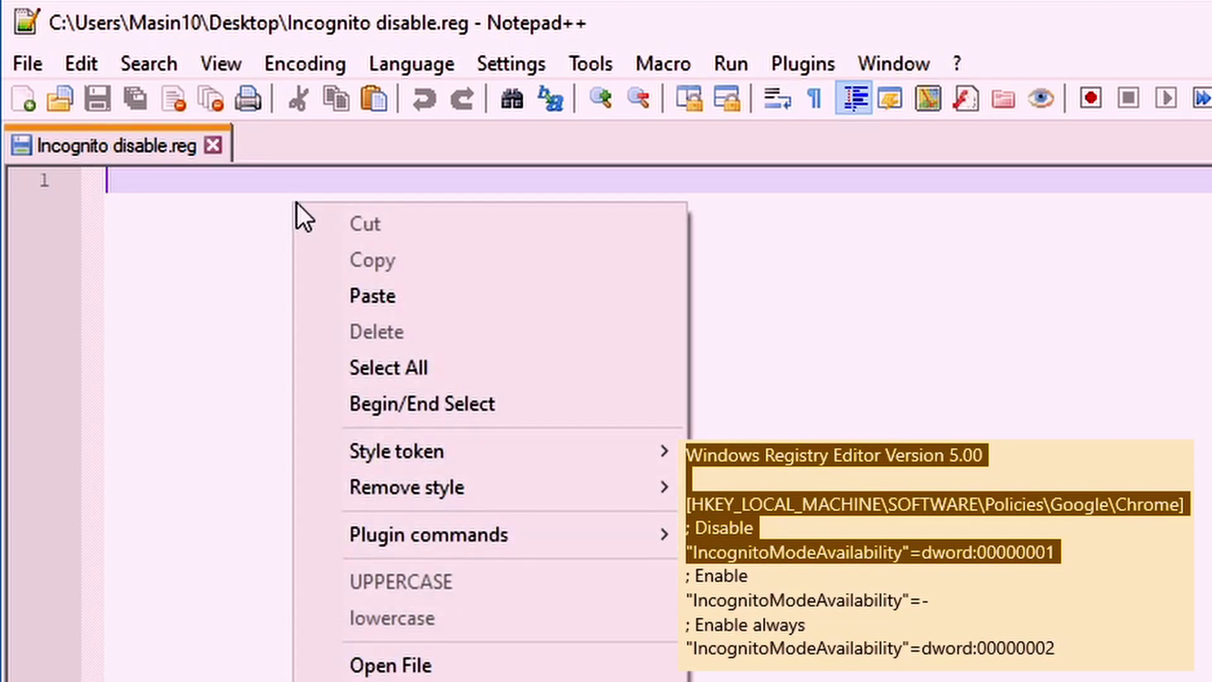
left_click(452, 300)
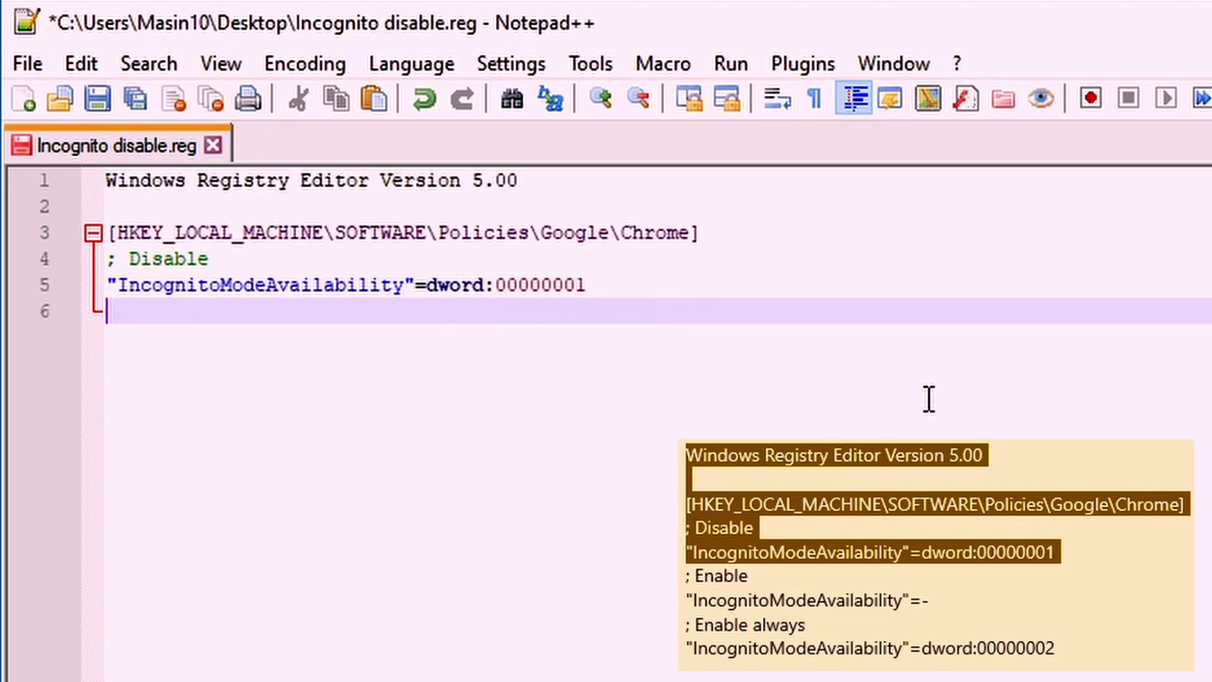
left_click_drag(473, 384, 96, 180)
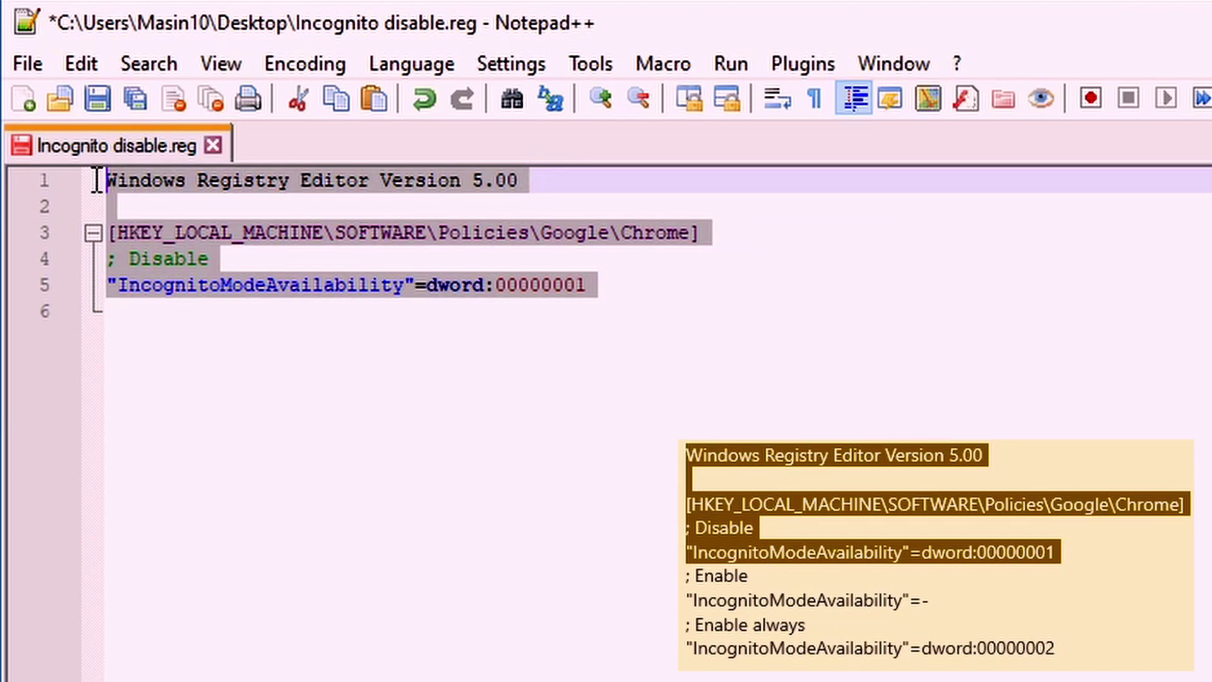
left_click(96, 102)
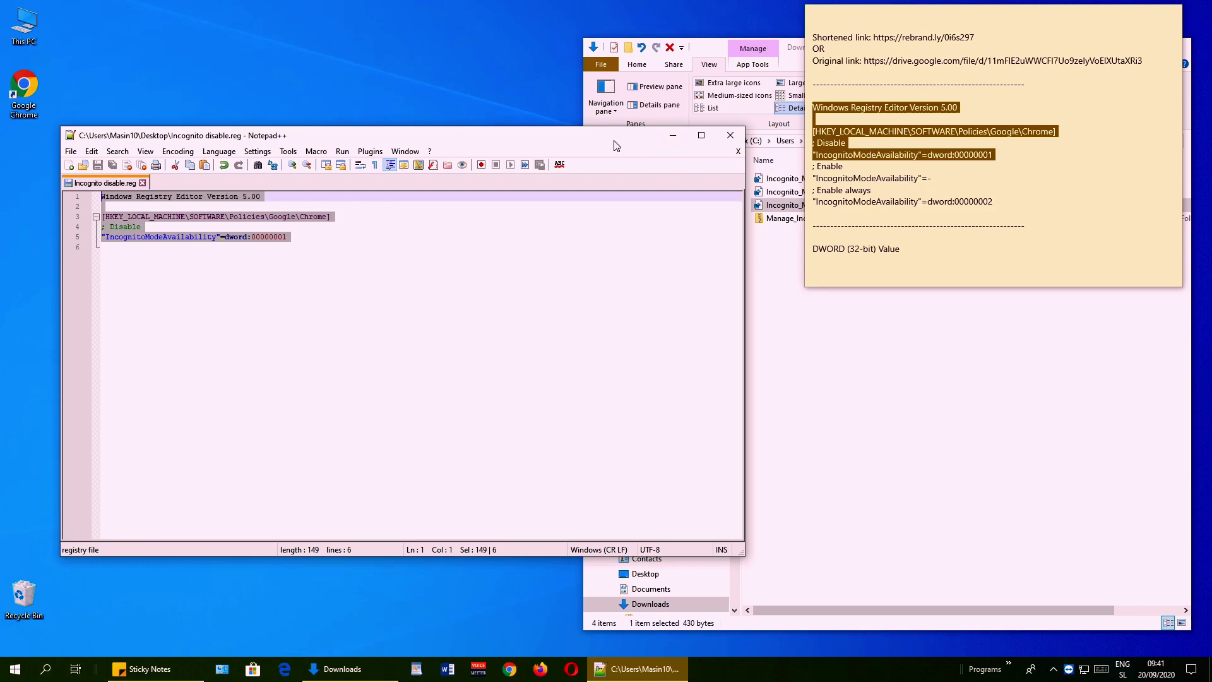
- Move the Notepad++ window off the desktop file and merge Incognito disable.reg into the Windows registry
left_click_drag(614, 140, 899, 189)
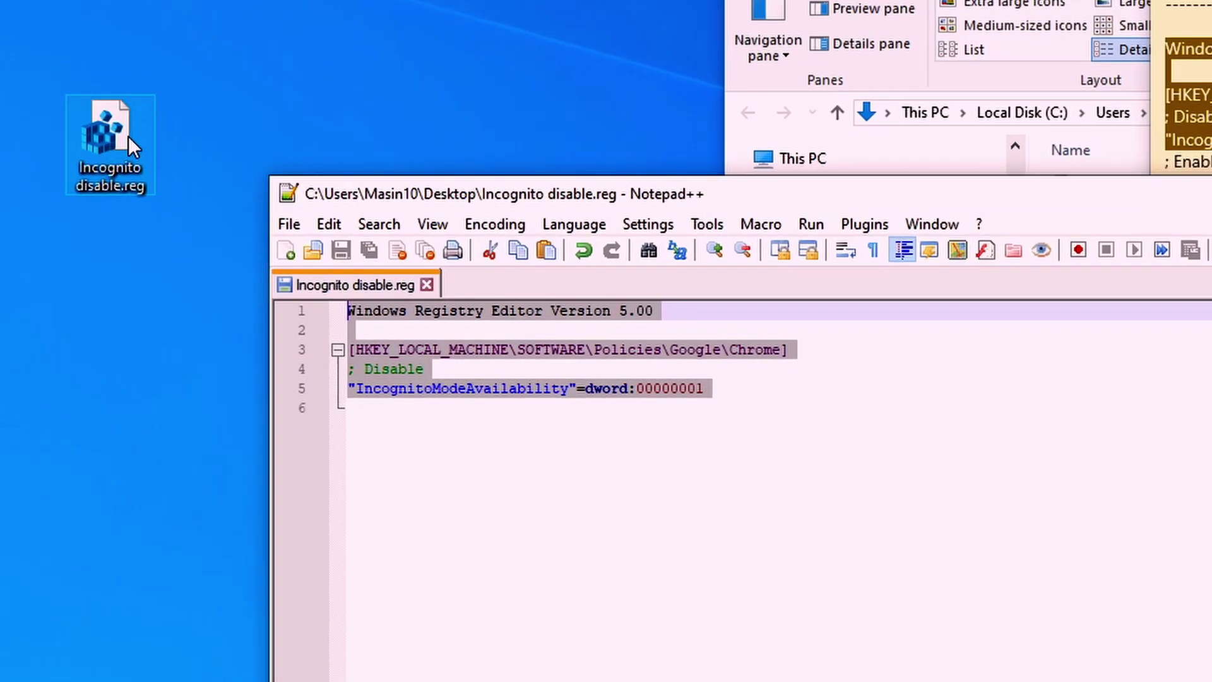
double_click(259, 166)
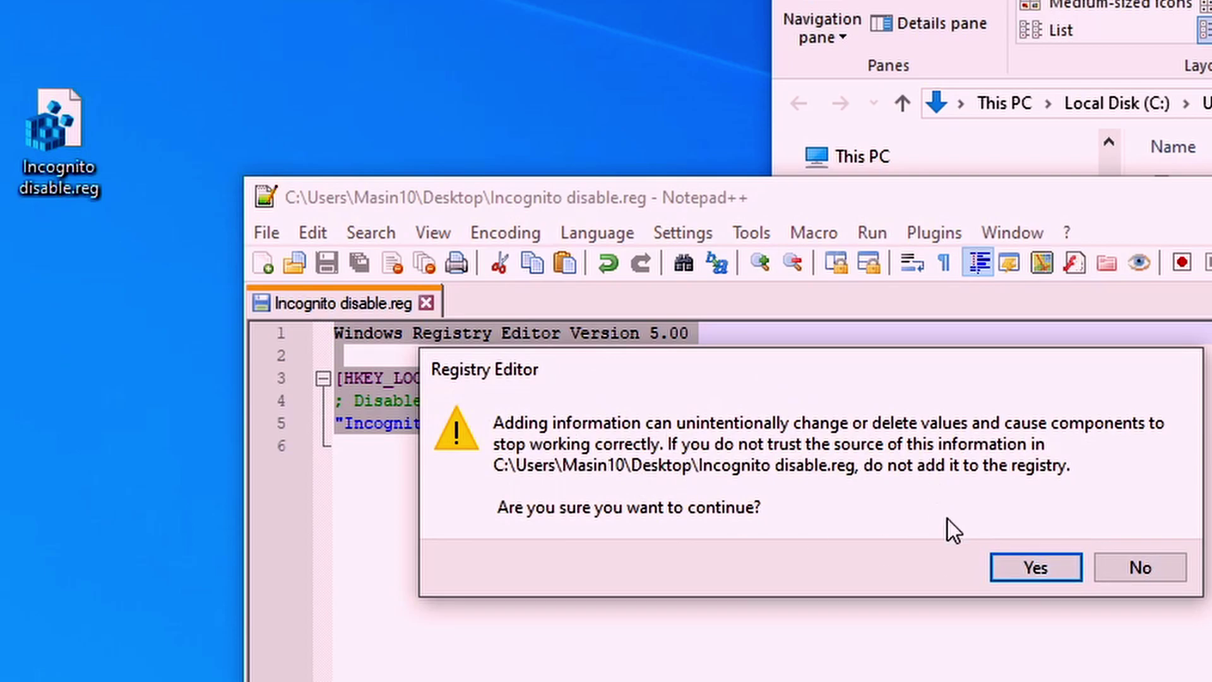
left_click(1034, 568)
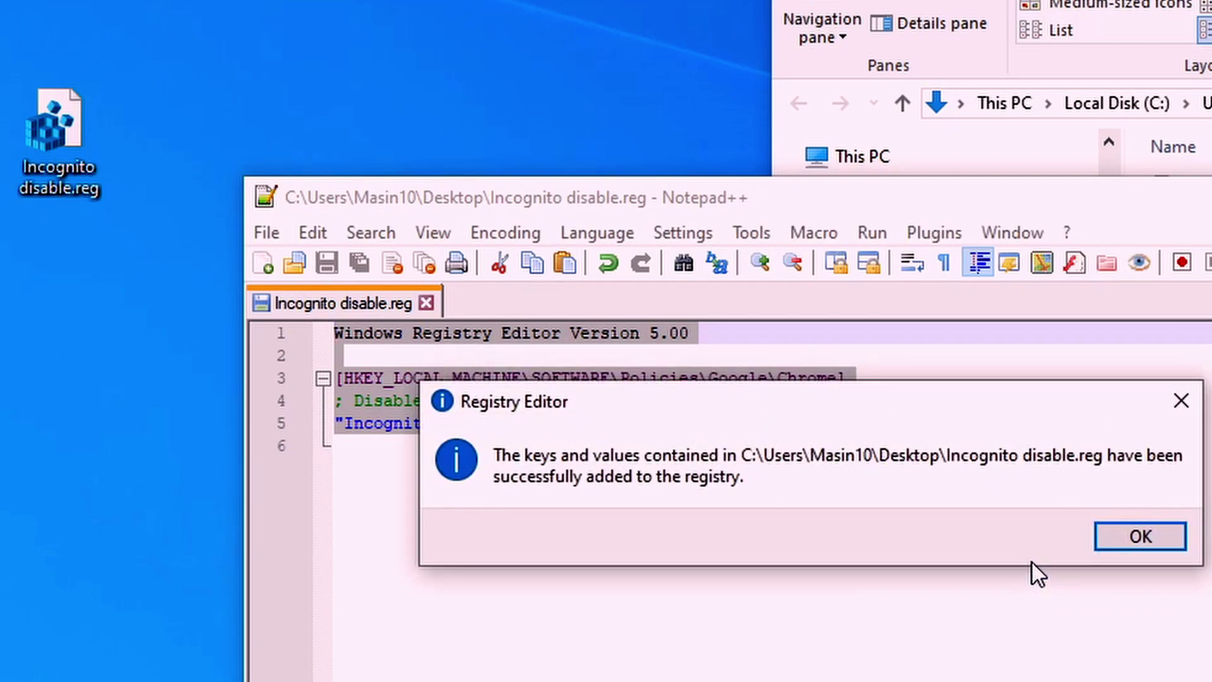
left_click(1141, 538)
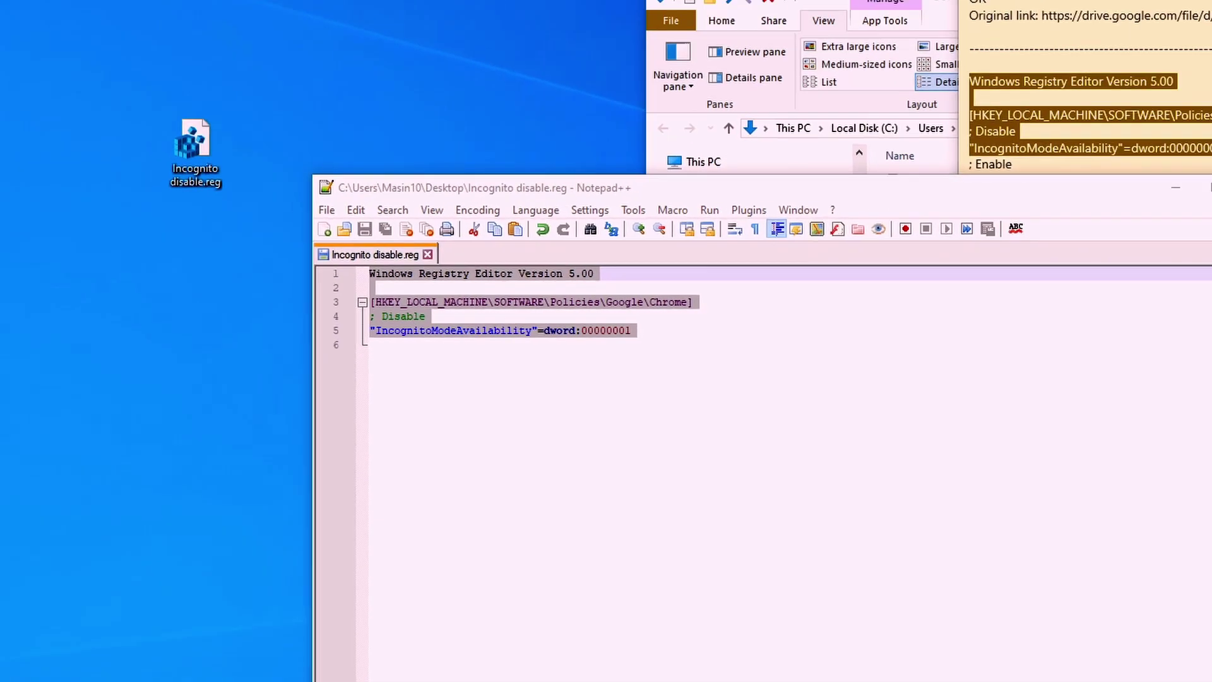
- Open Google Chrome, check whether its main menu offers a new incognito window, and close the browser
double_click(31, 86)
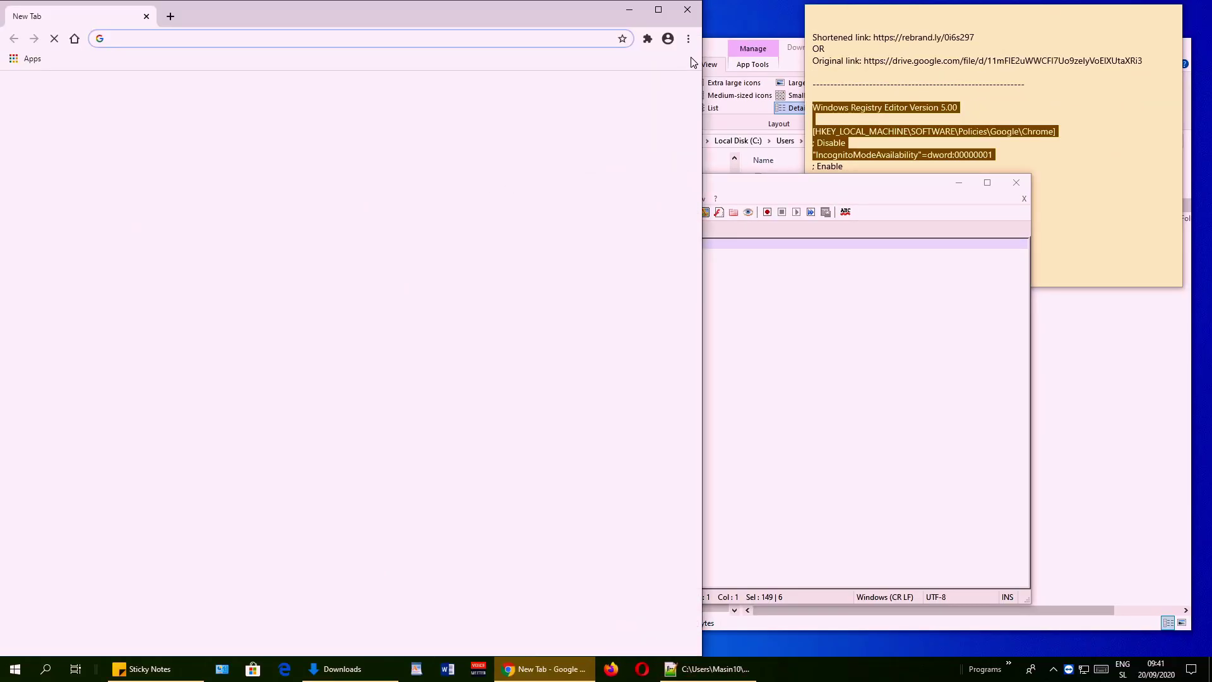
left_click(688, 39)
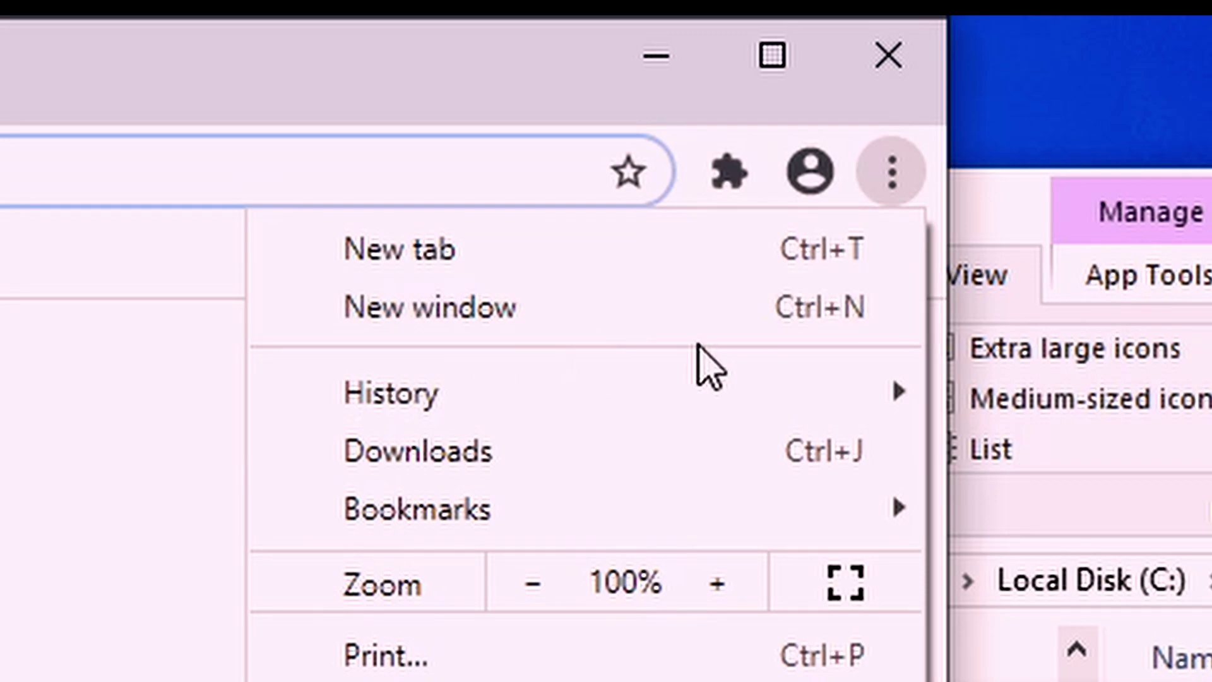
left_click(555, 94)
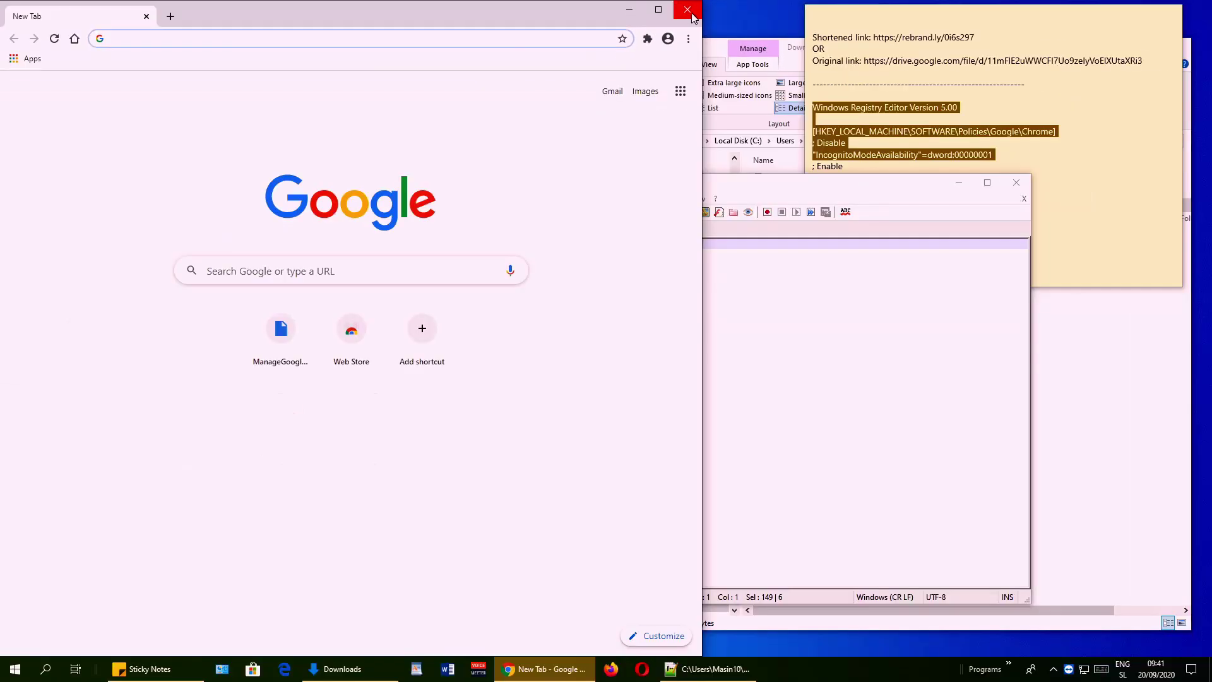
left_click(887, 56)
- Close Notepad++ and duplicate Incognito disable.reg on the desktop, keeping the copy's default name
left_click_drag(712, 193, 677, 218)
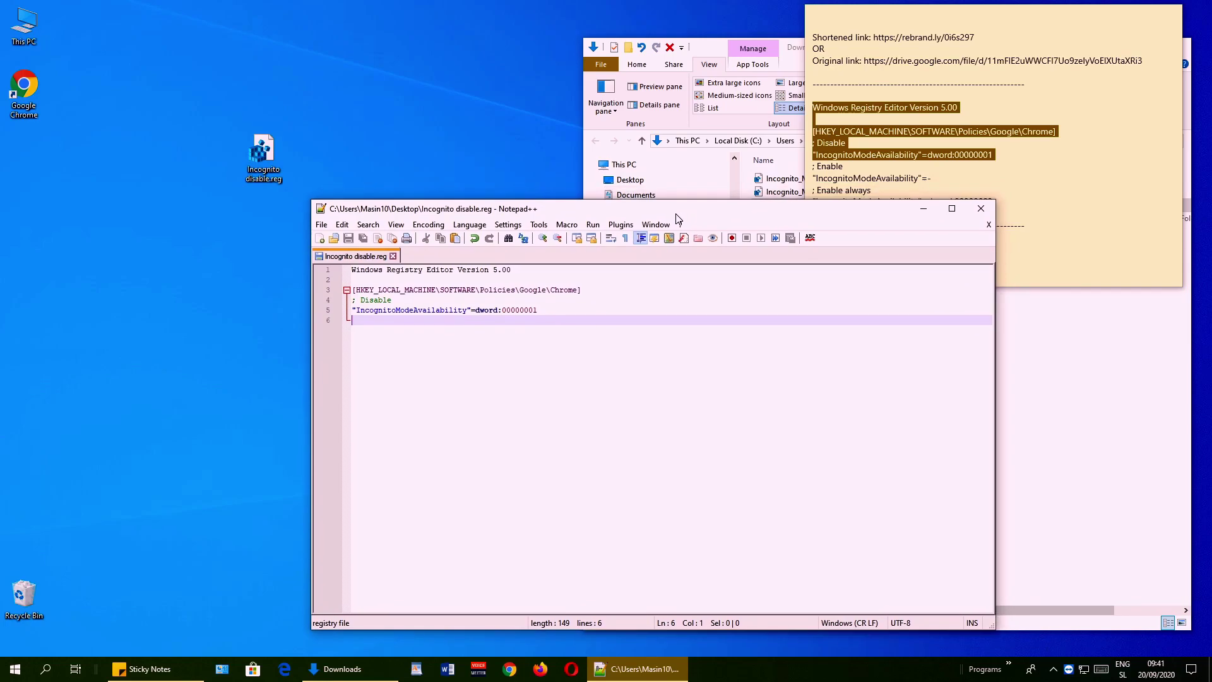
left_click(981, 208)
left_click(265, 155)
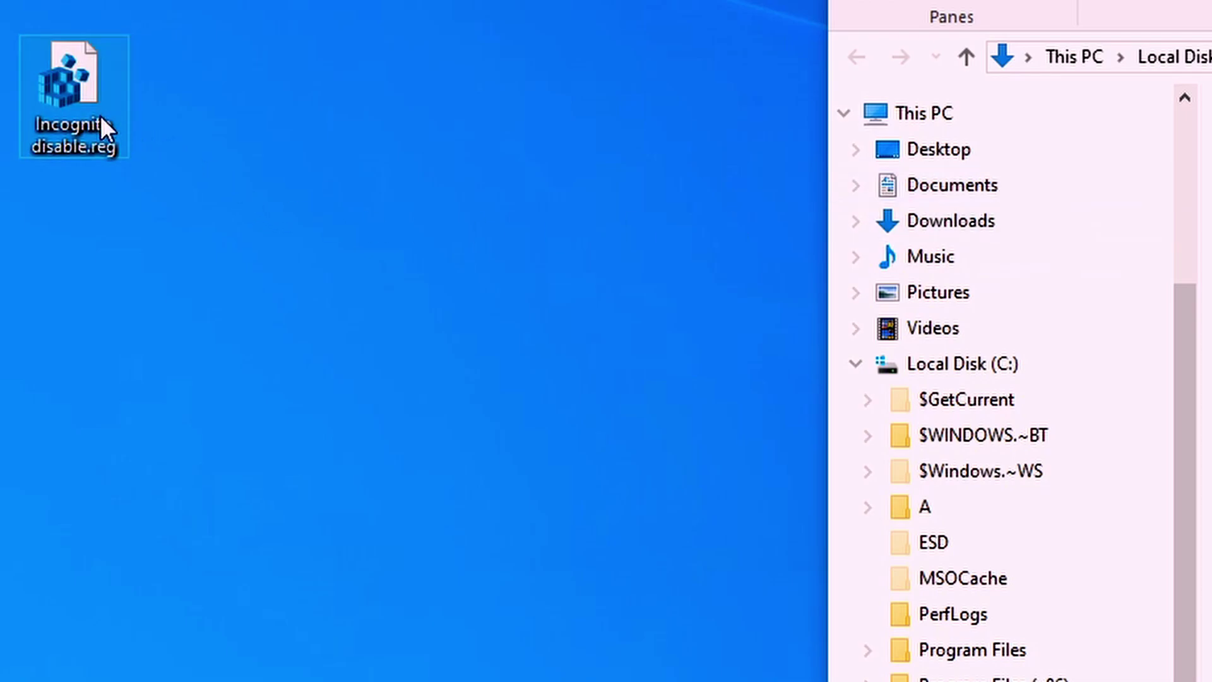
right_click(76, 95)
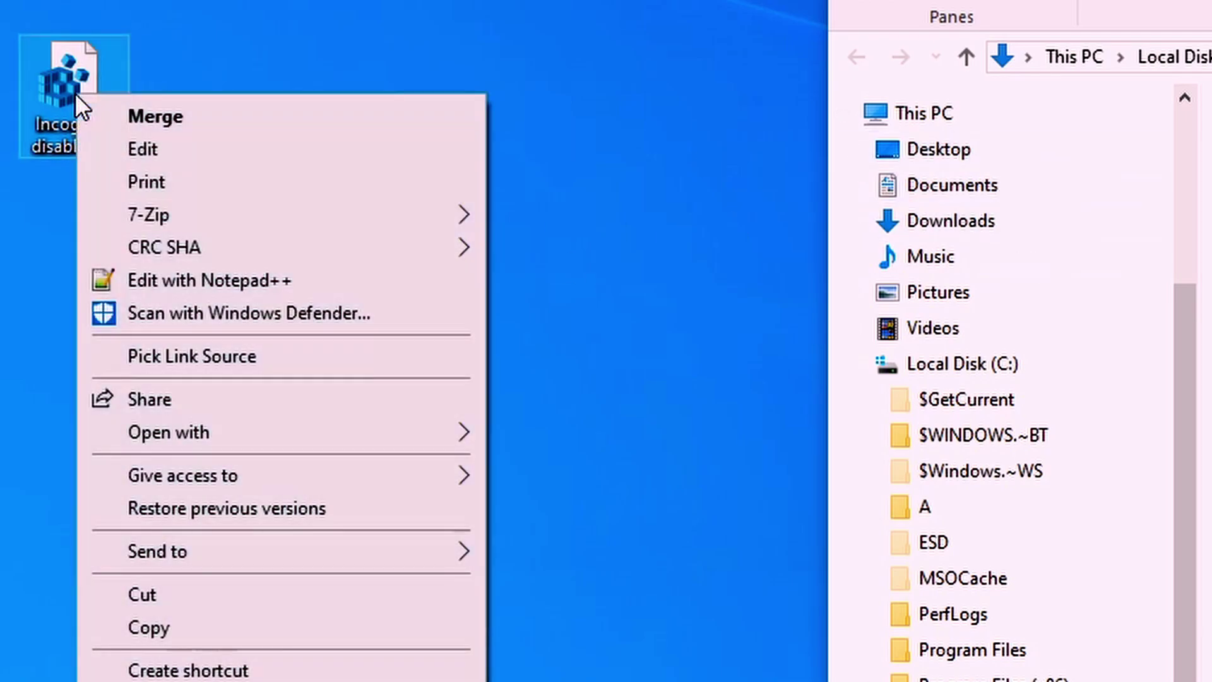
left_click(185, 628)
right_click(289, 56)
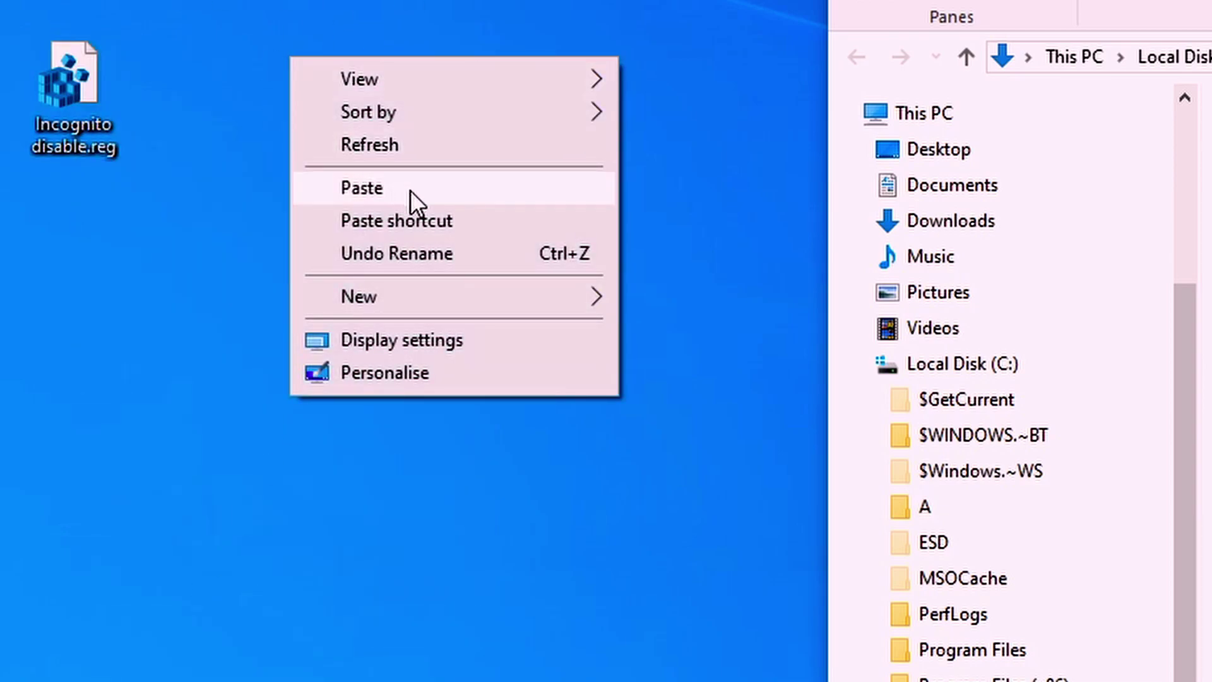
left_click(467, 183)
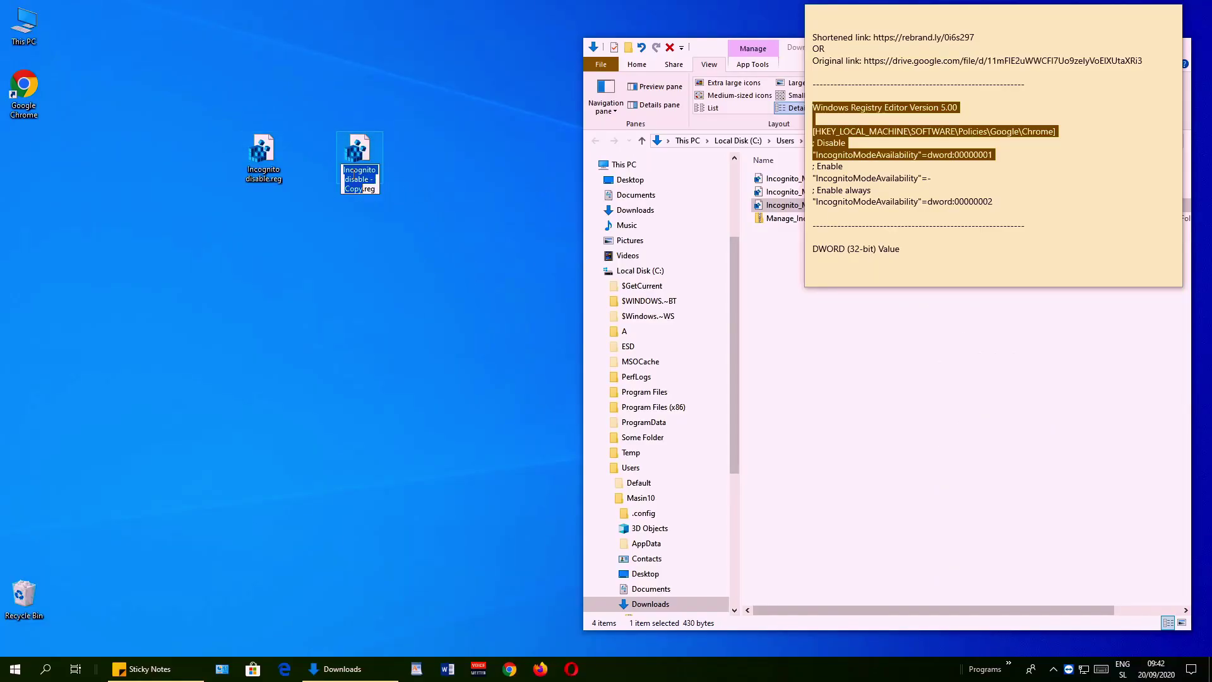
key("Return")
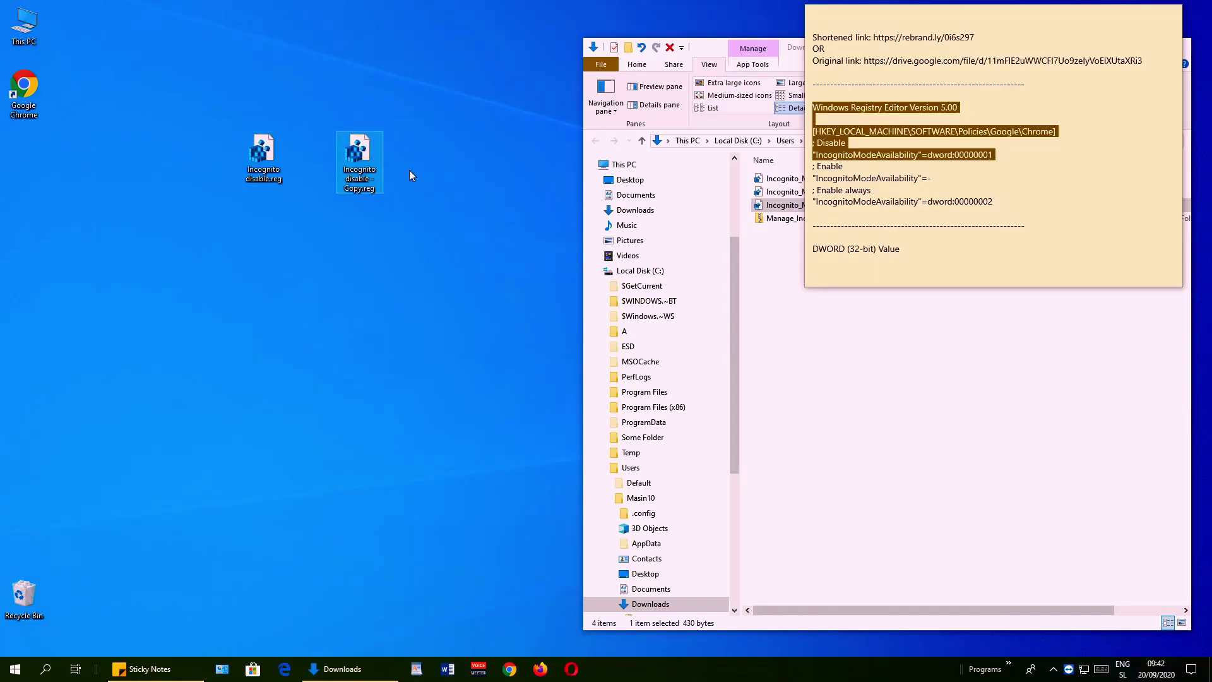
- Rename the desktop copy of Incognito disable.reg as Incognito enable.reg
right_click(358, 157)
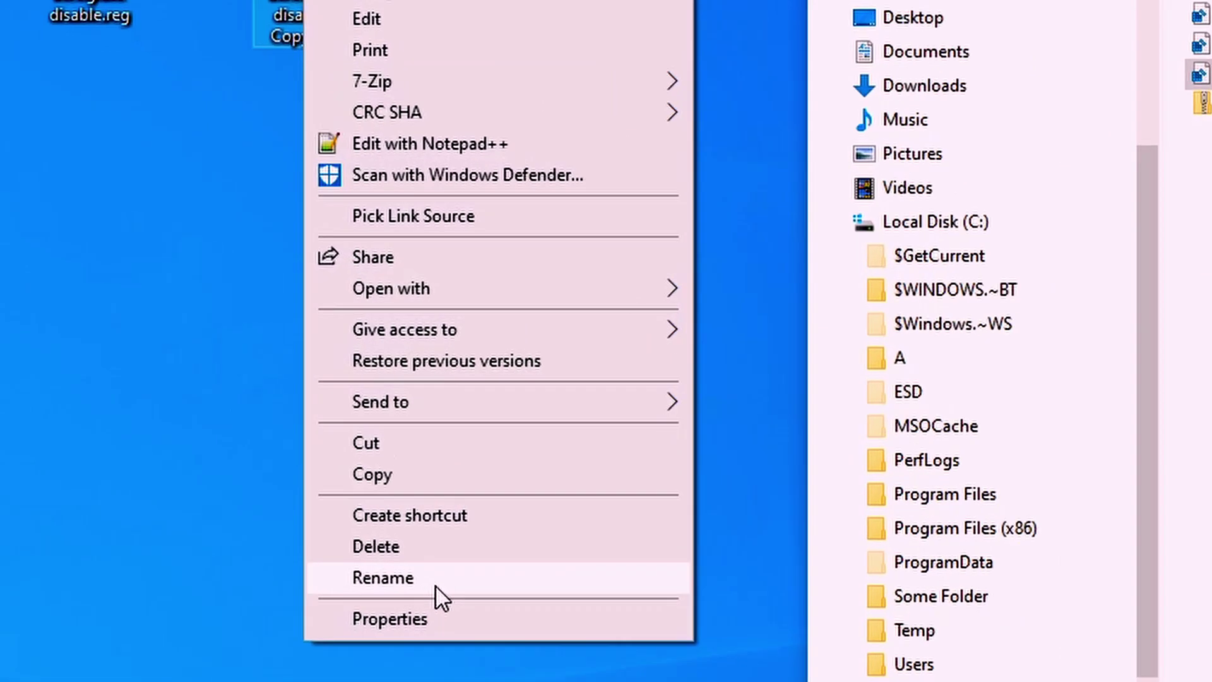
left_click(394, 429)
key("Right")
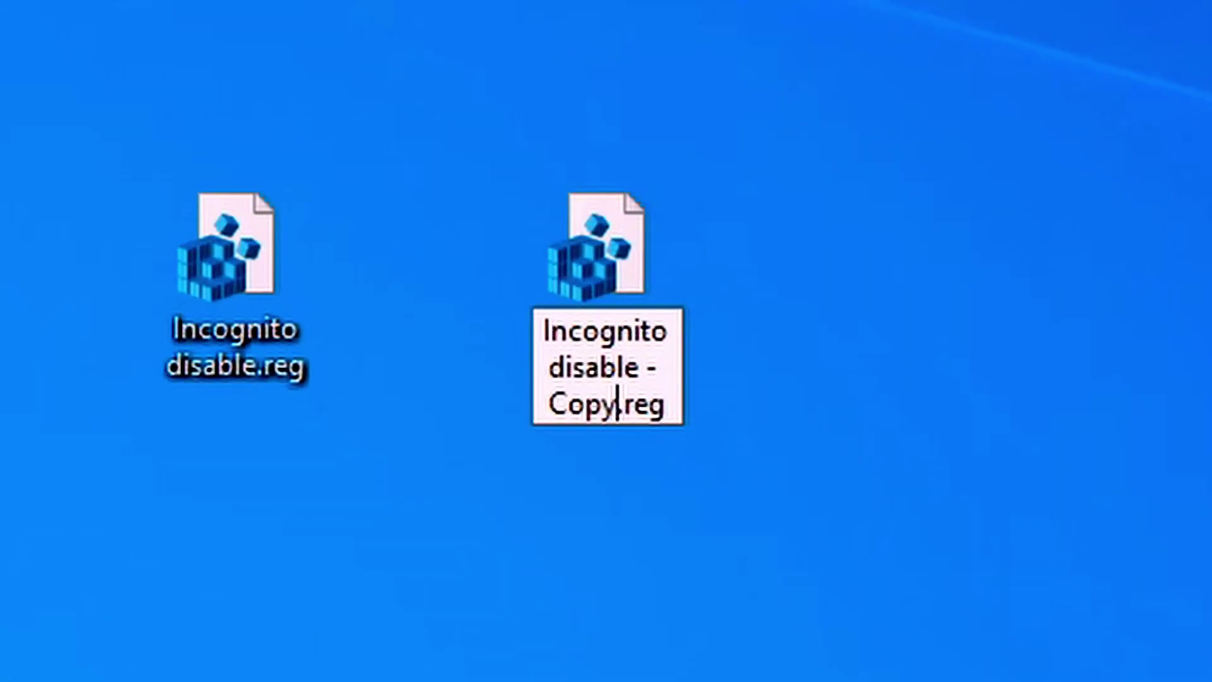
key("BackSpace")
key("BackSpace")
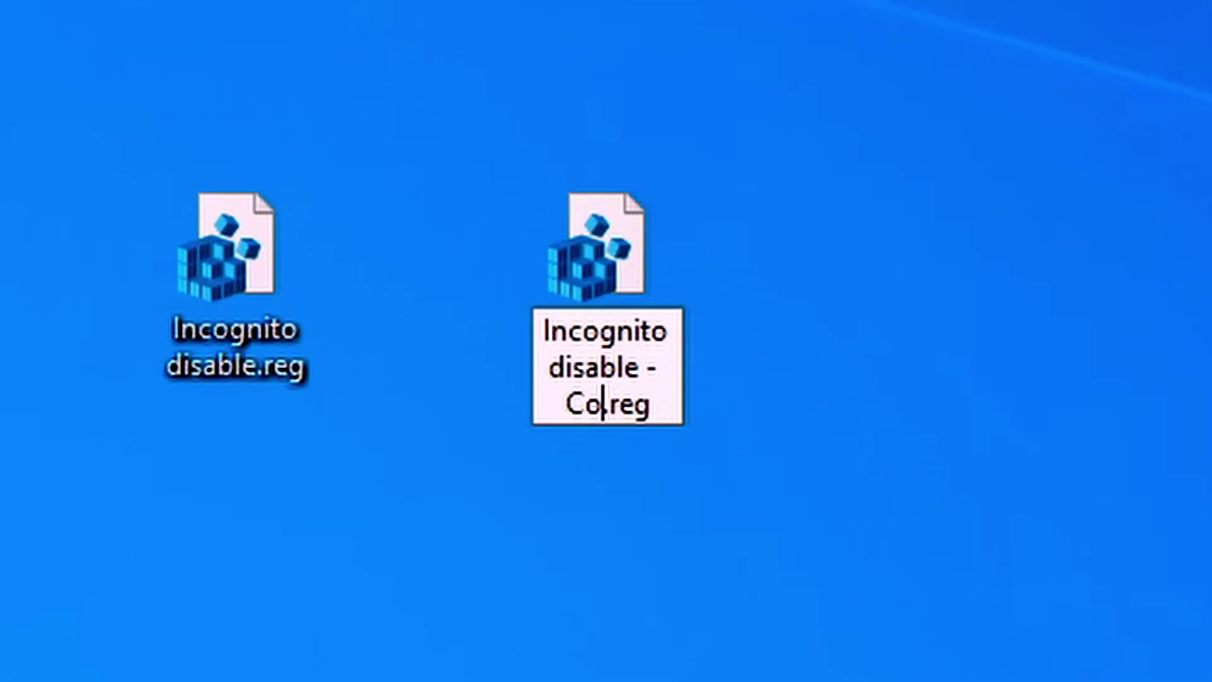
key("BackSpace")
key("BackSpace")
key("BackSpace")
key("BackSpace")
key("BackSpace")
key("BackSpace")
key("BackSpace")
key("BackSpace")
key("BackSpace")
key("BackSpace")
key("BackSpace")
key("BackSpace")
key("BackSpace")
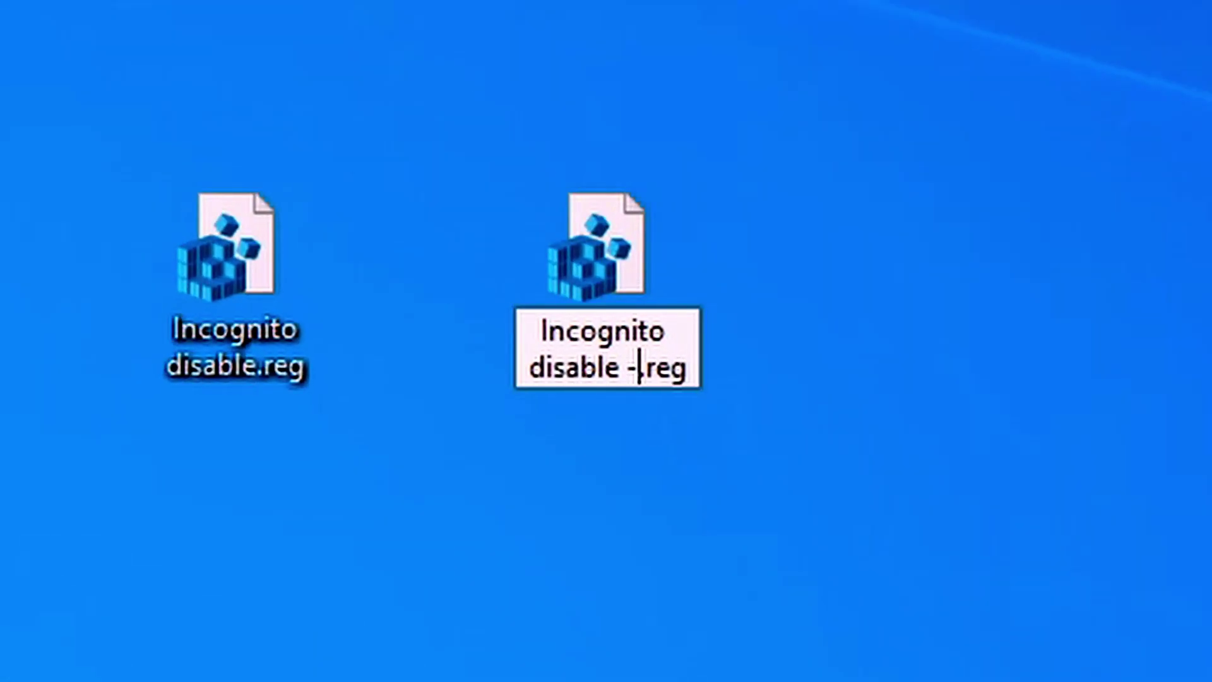
type("enable")
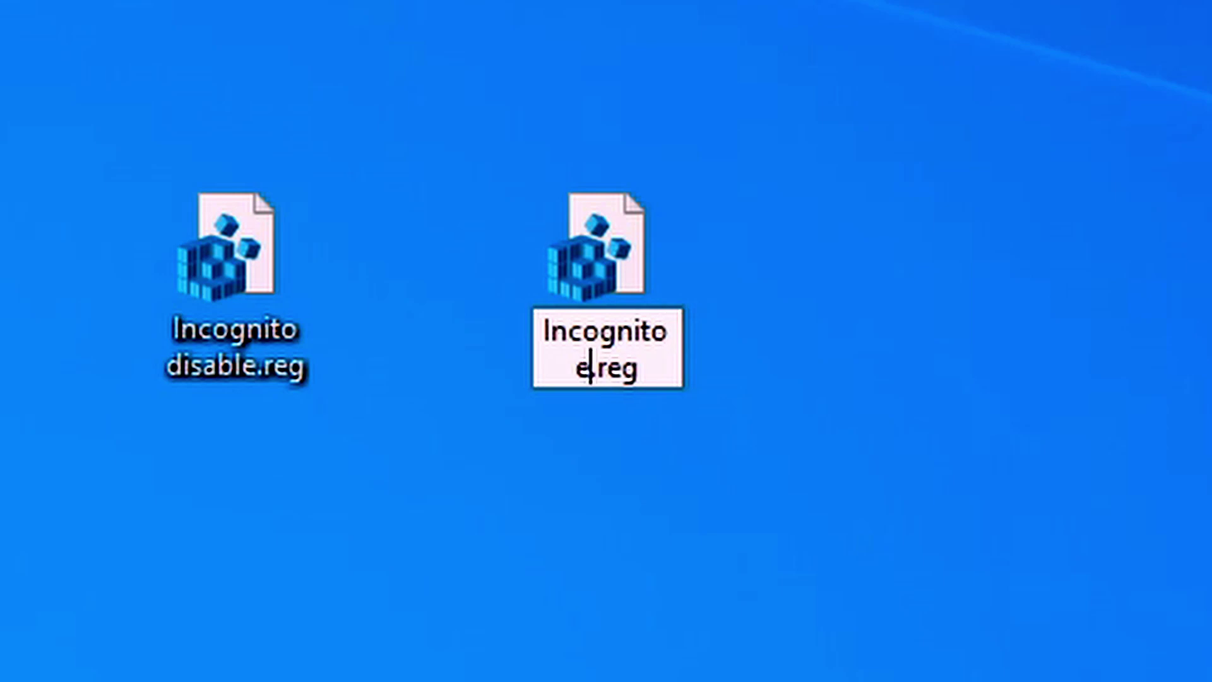
key("Return")
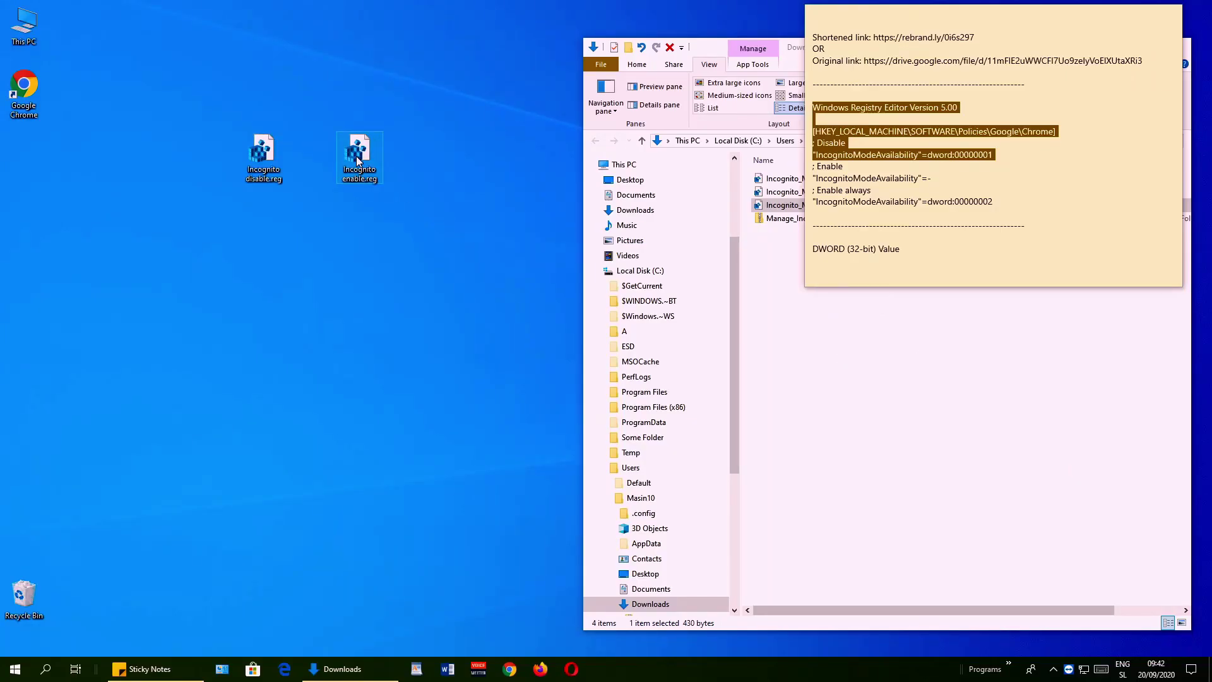
- Open Incognito enable.reg for editing in Notepad++ and shift the editor window slightly away from the sticky note
right_click(592, 300)
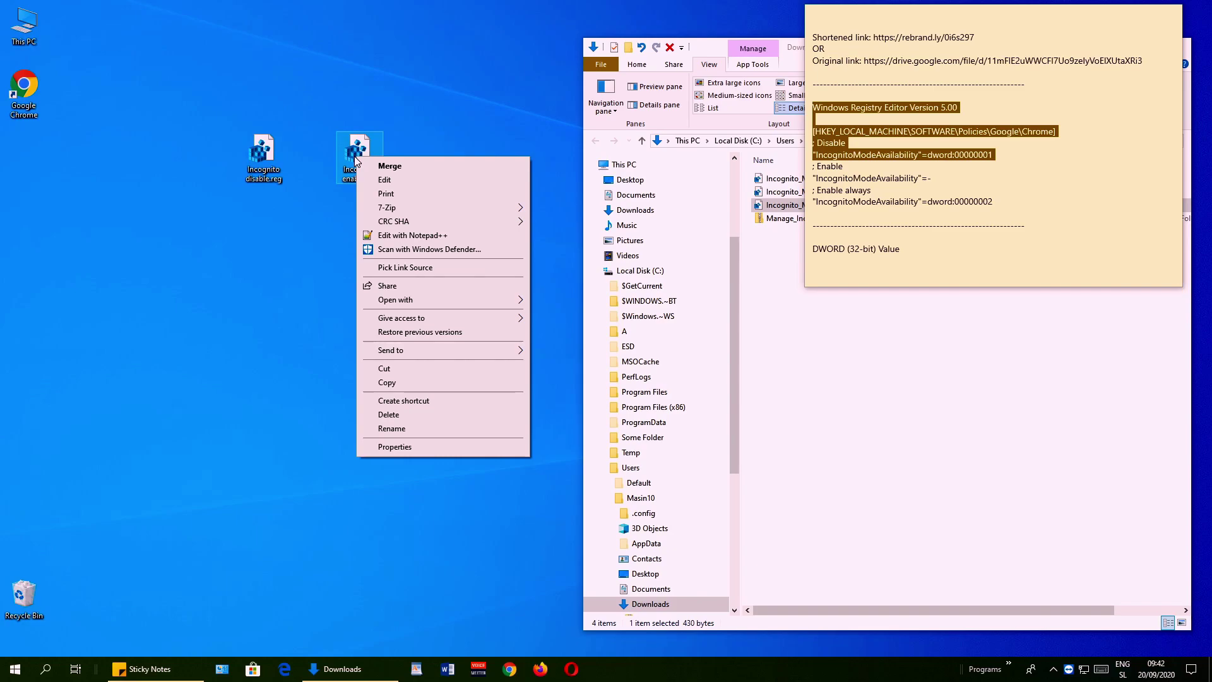
left_click(452, 239)
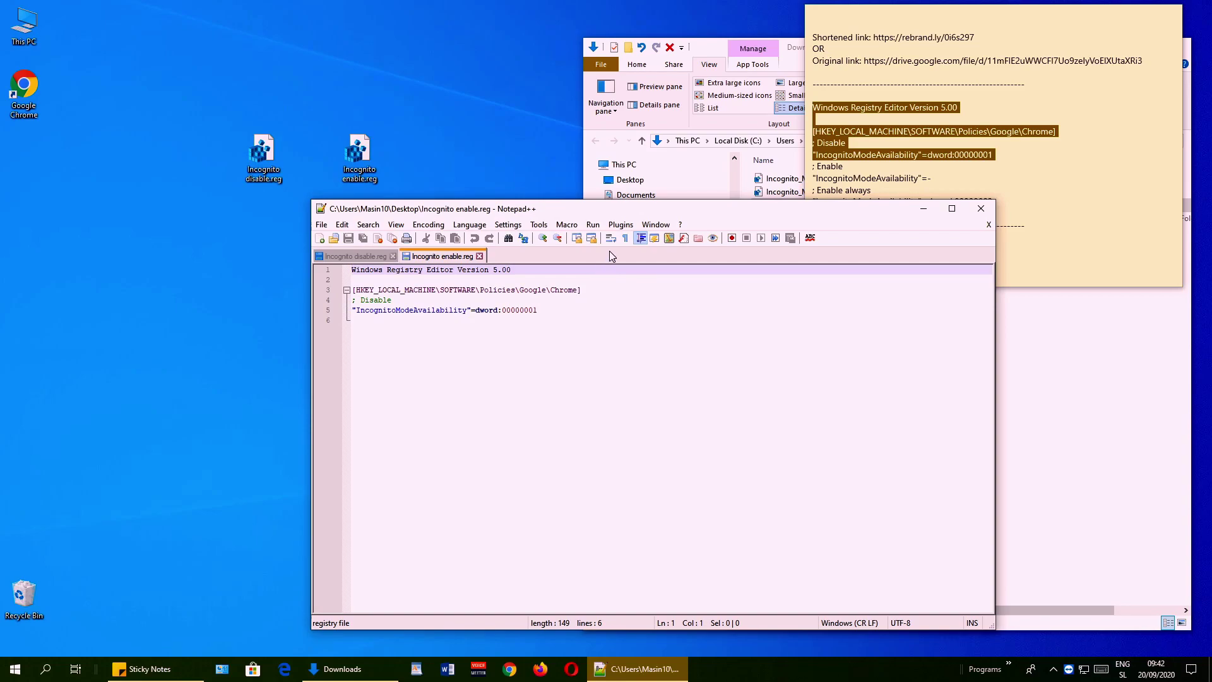
left_click_drag(737, 213, 652, 230)
- Copy the "; Enable" comment and the "IncognitoModeAvailability"=- line below it from the sticky note
left_click(927, 154)
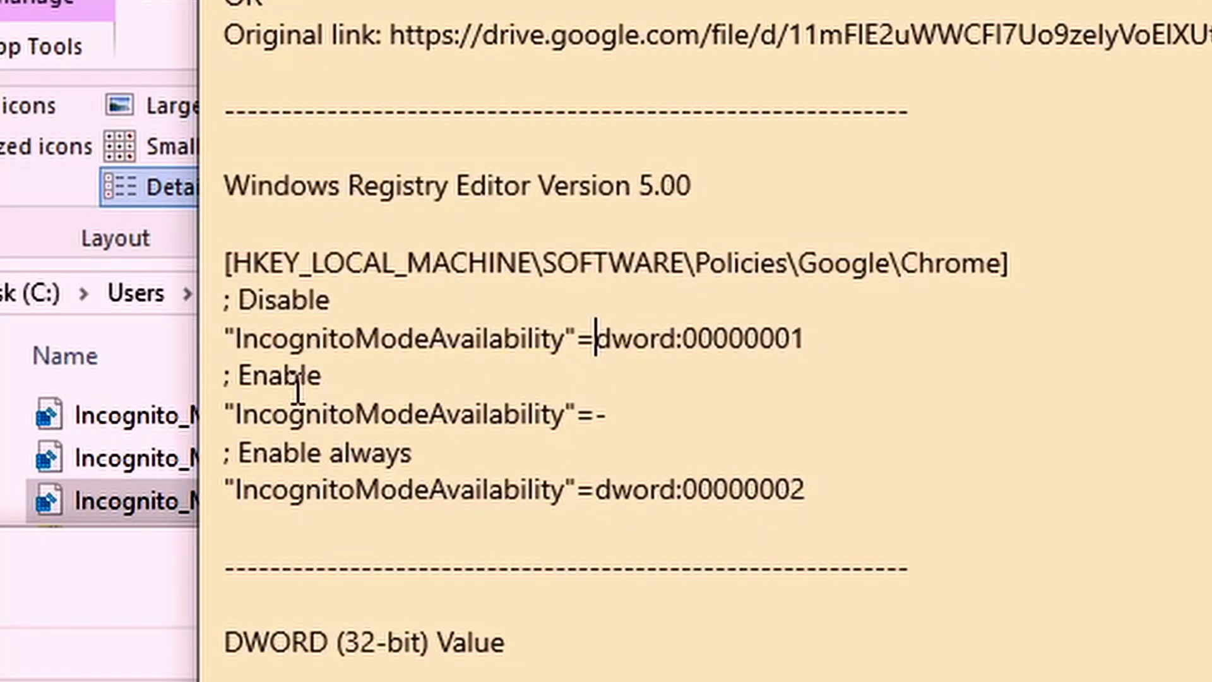
double_click(304, 386)
left_click_drag(596, 414, 624, 414)
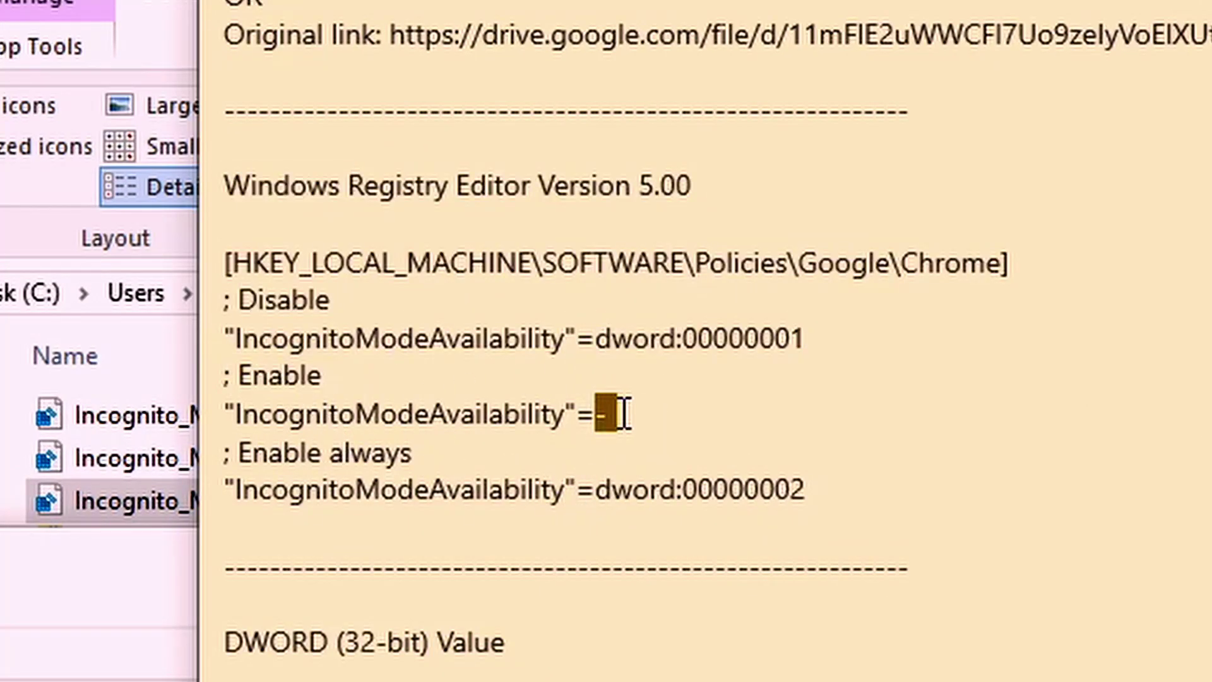
left_click_drag(595, 338, 815, 338)
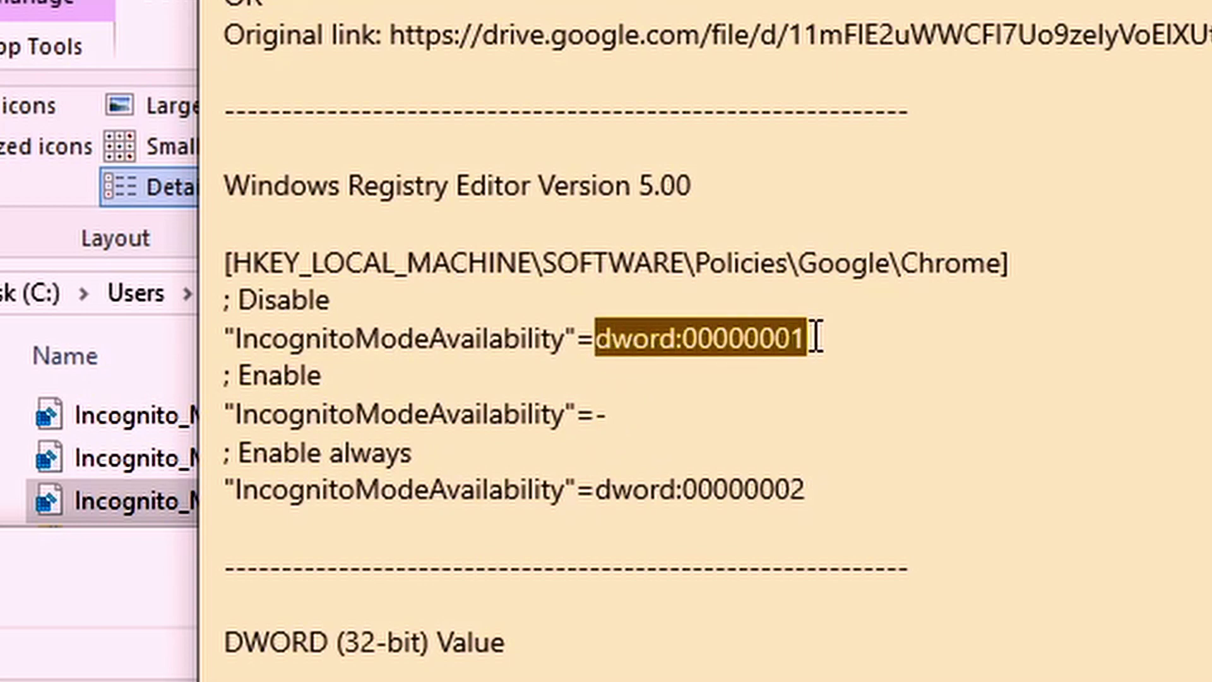
left_click(584, 418)
left_click_drag(592, 417, 644, 418)
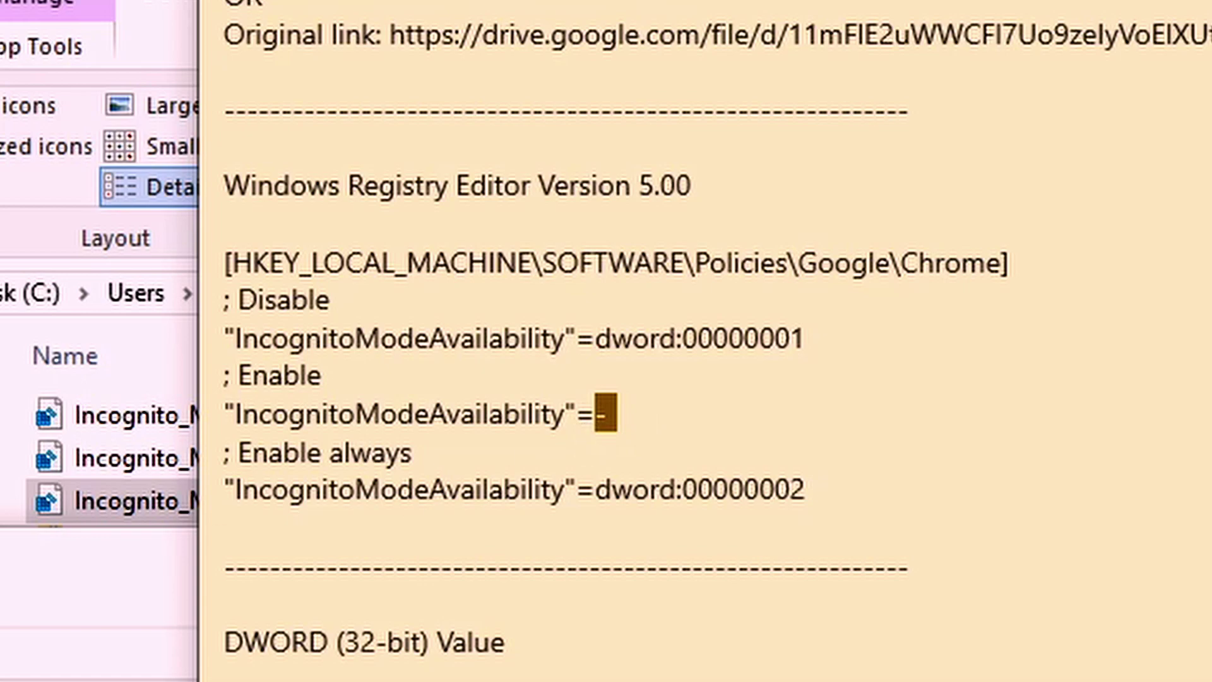
key("Up")
left_click(631, 414)
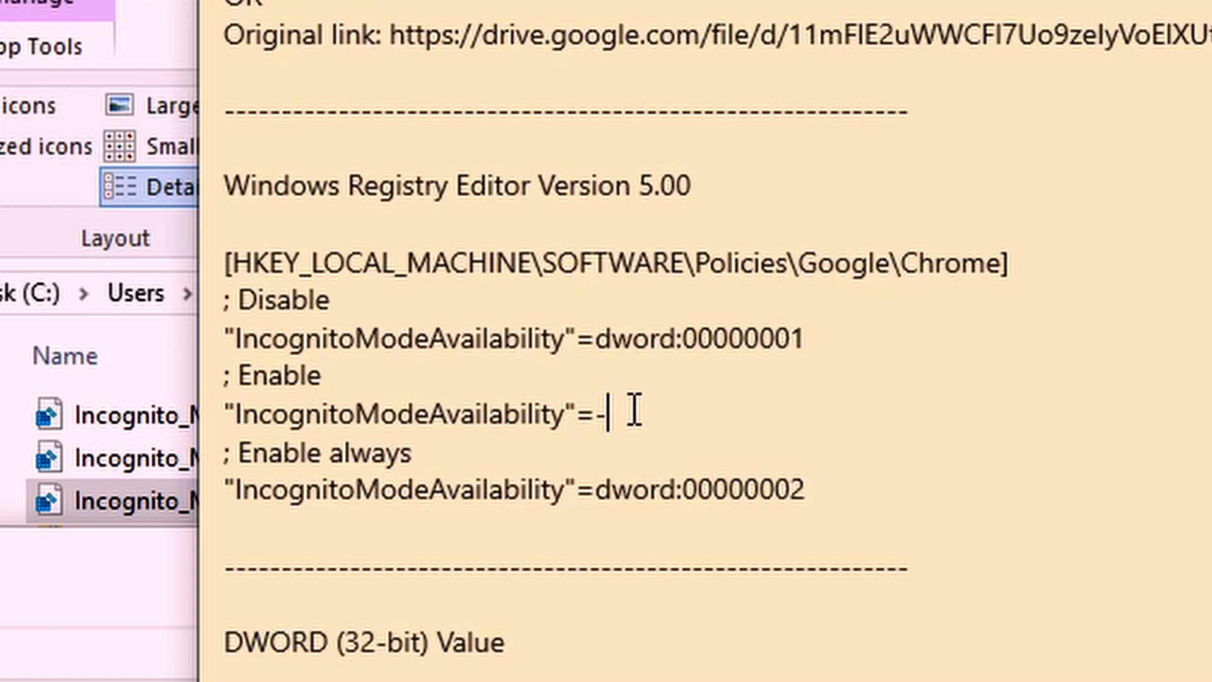
left_click_drag(614, 413, 208, 379)
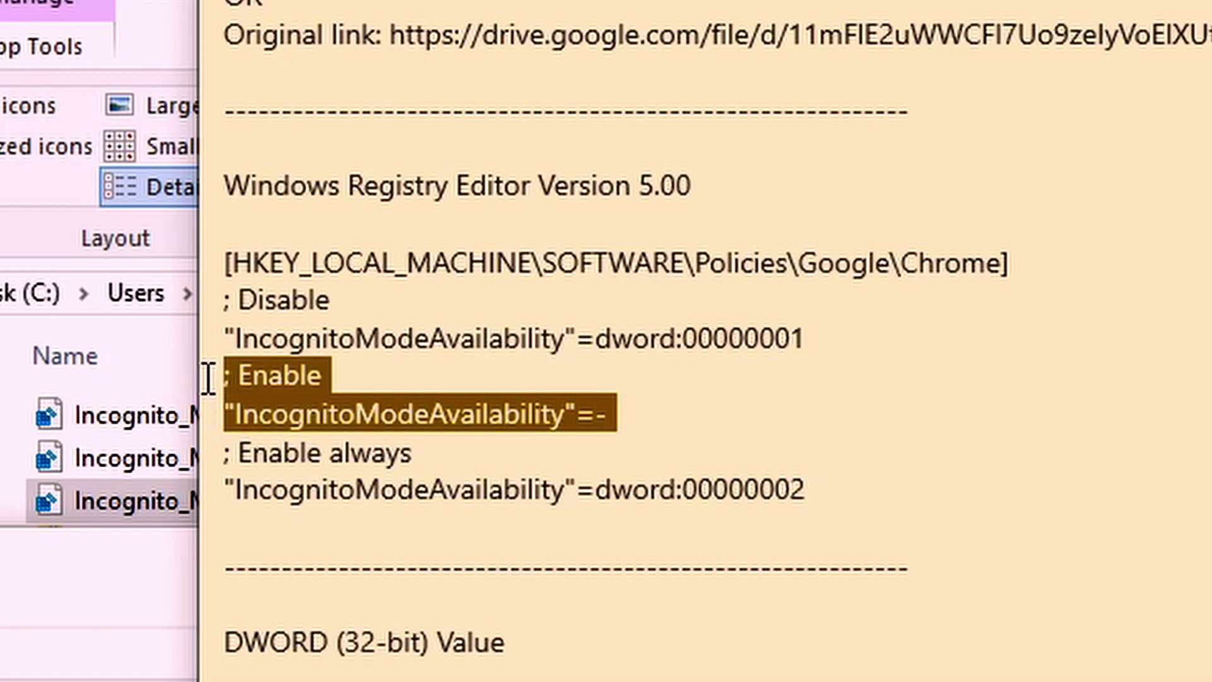
right_click(266, 378)
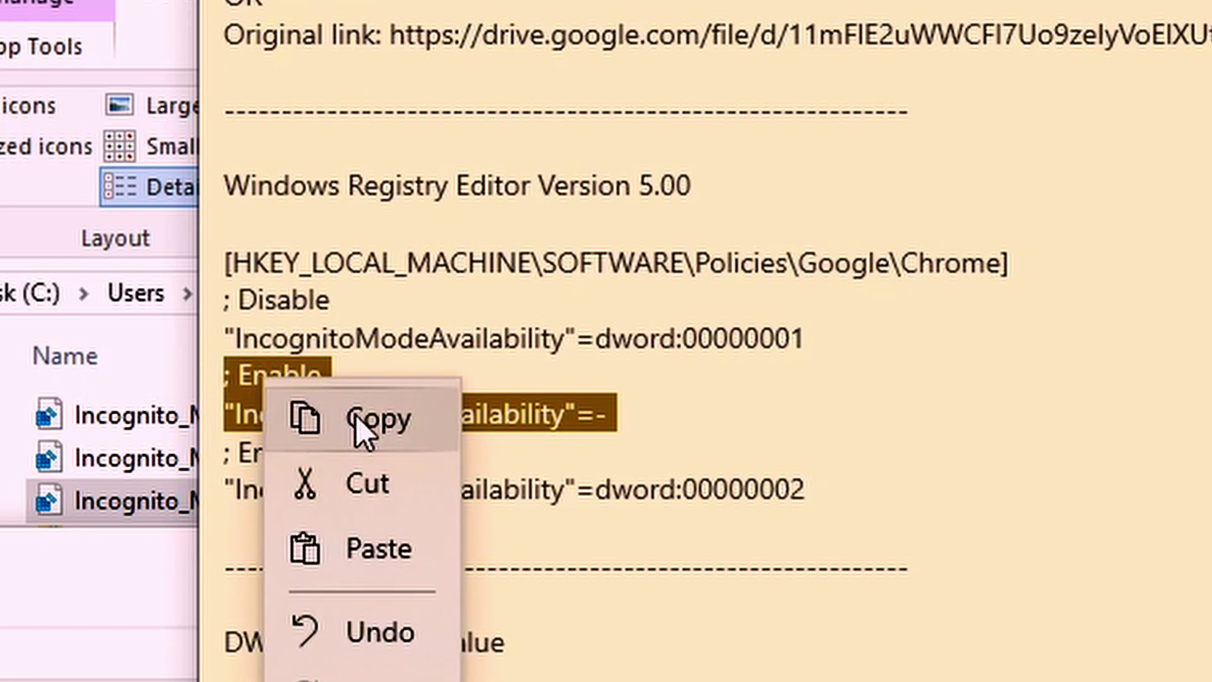
left_click(359, 419)
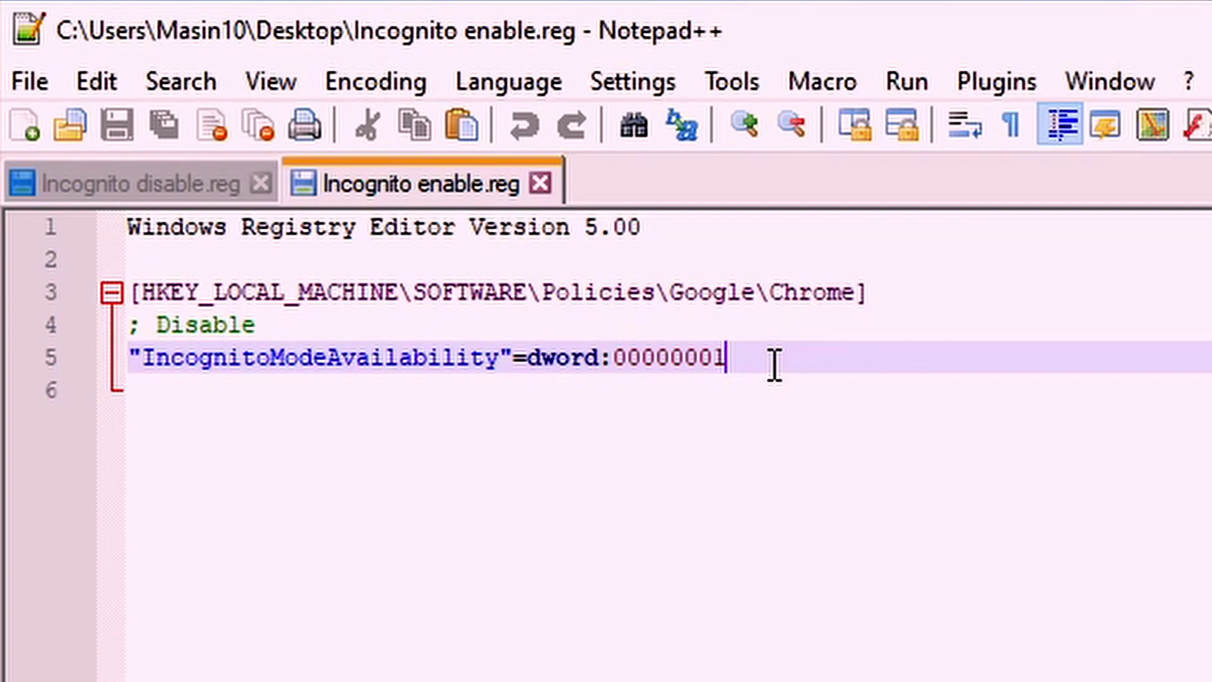
- Replace the "; Disable" comment and its dword:00000001 line in Incognito enable.reg with the copied Enable lines
left_click_drag(775, 365, 103, 325)
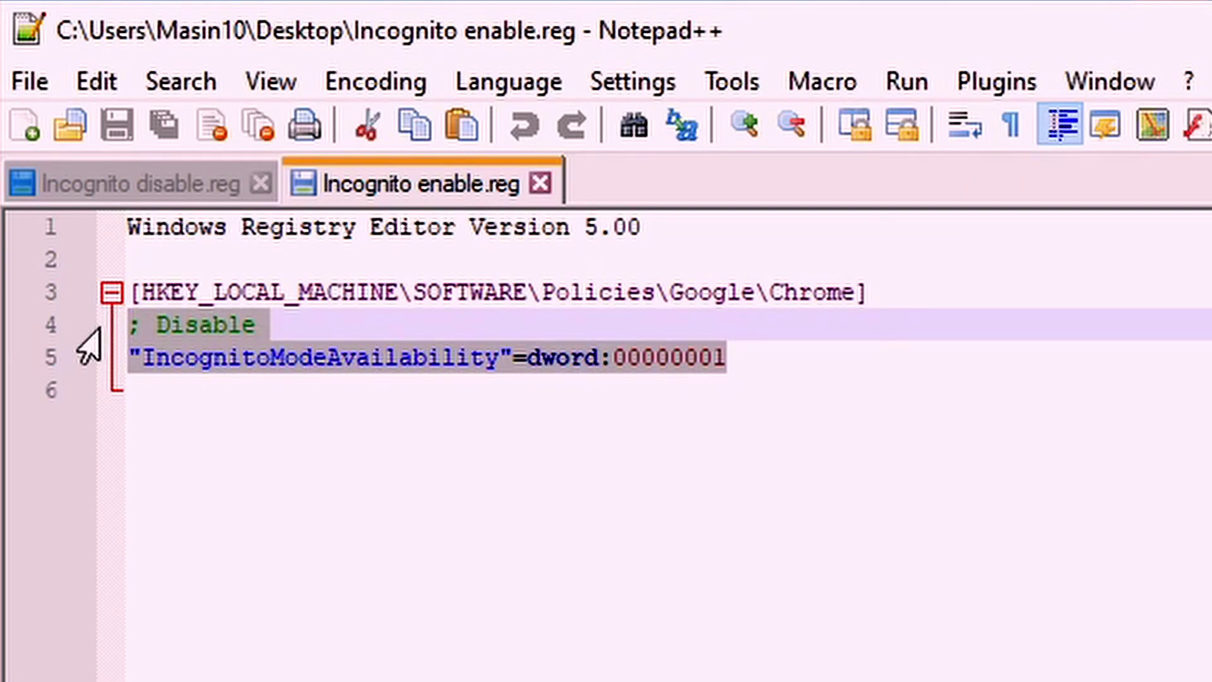
right_click(216, 347)
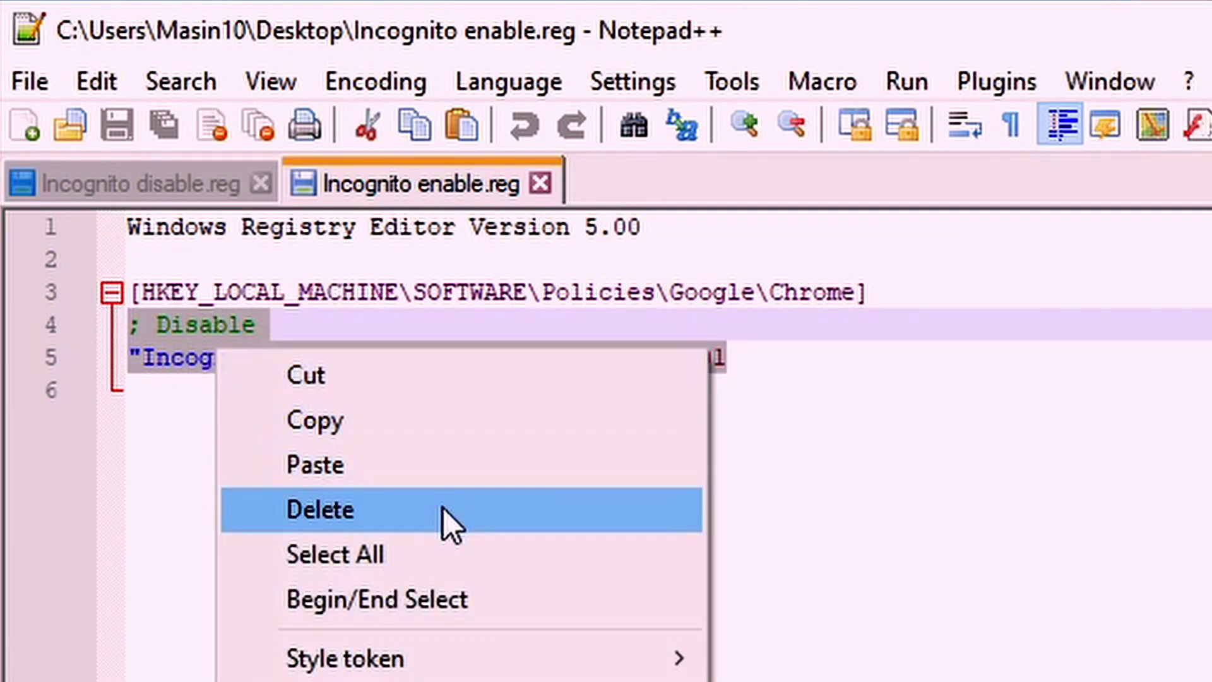
left_click(435, 475)
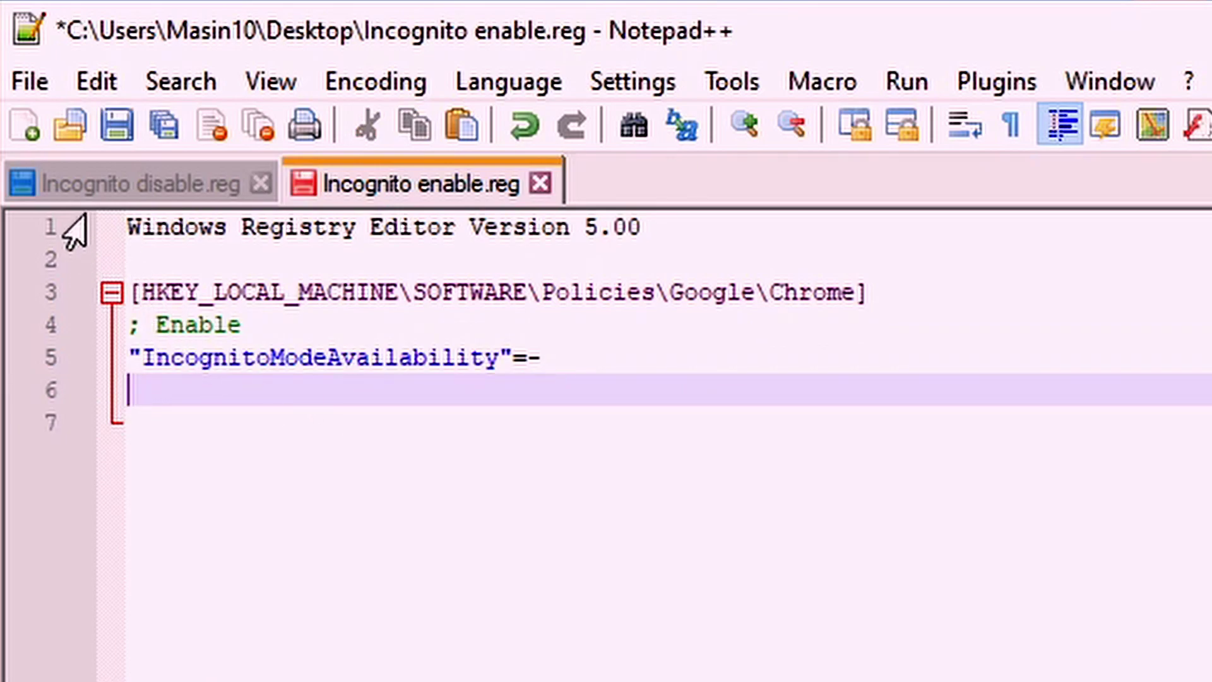
- Save Incognito enable.reg and merge it into the Windows registry
left_click(127, 134)
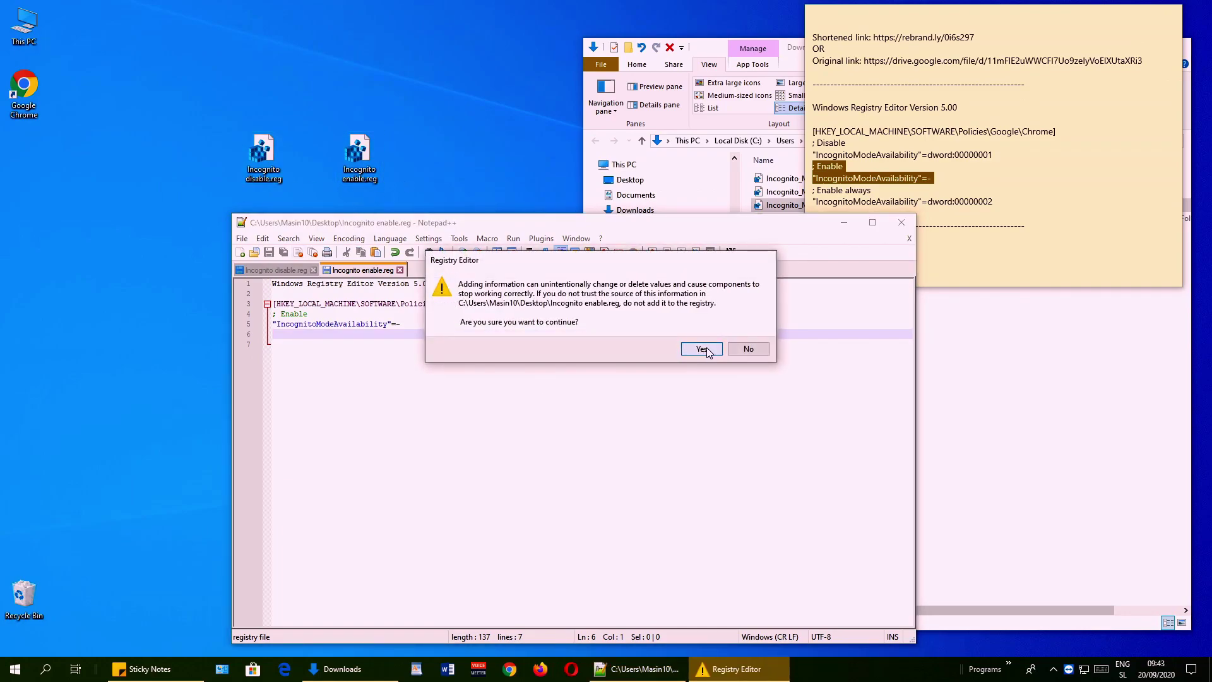
left_click(702, 349)
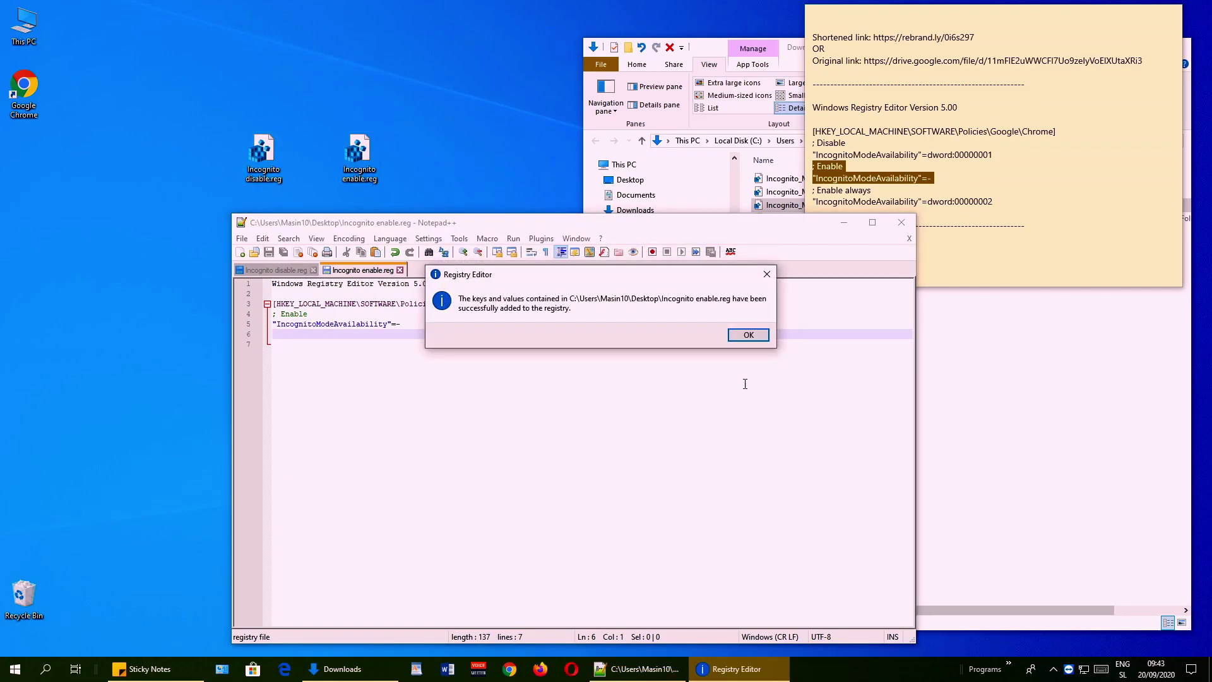
left_click(758, 336)
- Open Google Chrome, check its main menu for the new incognito window option, and close the browser
left_click(29, 95)
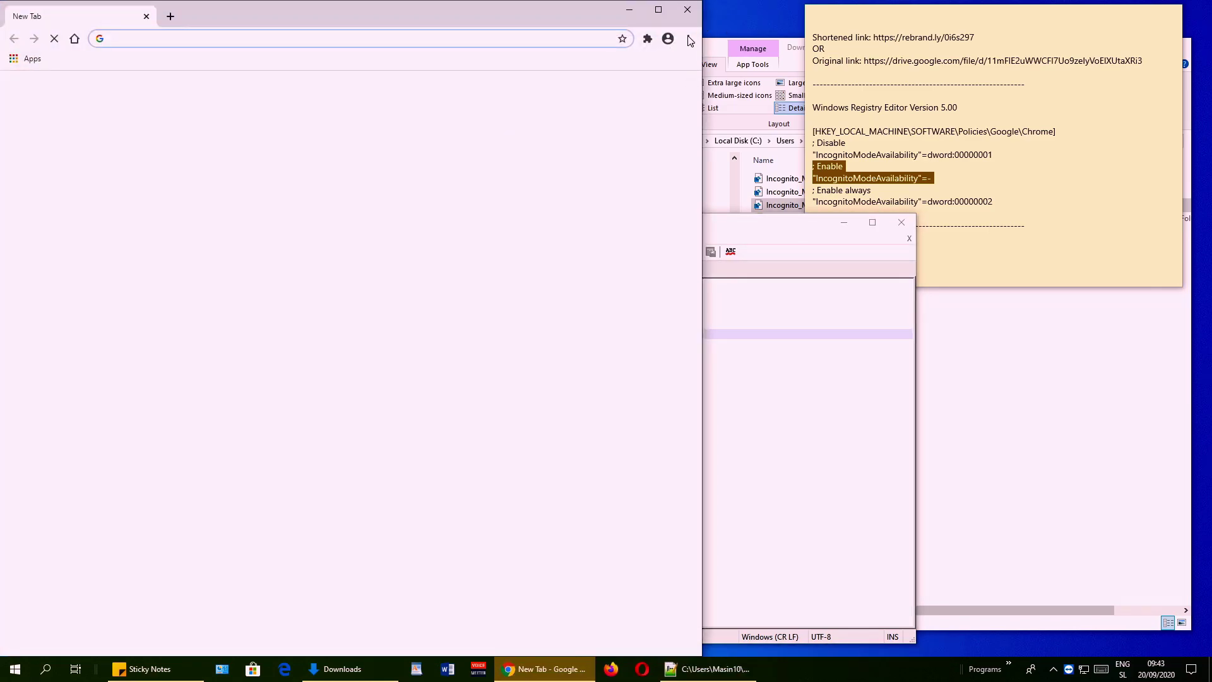
left_click(690, 38)
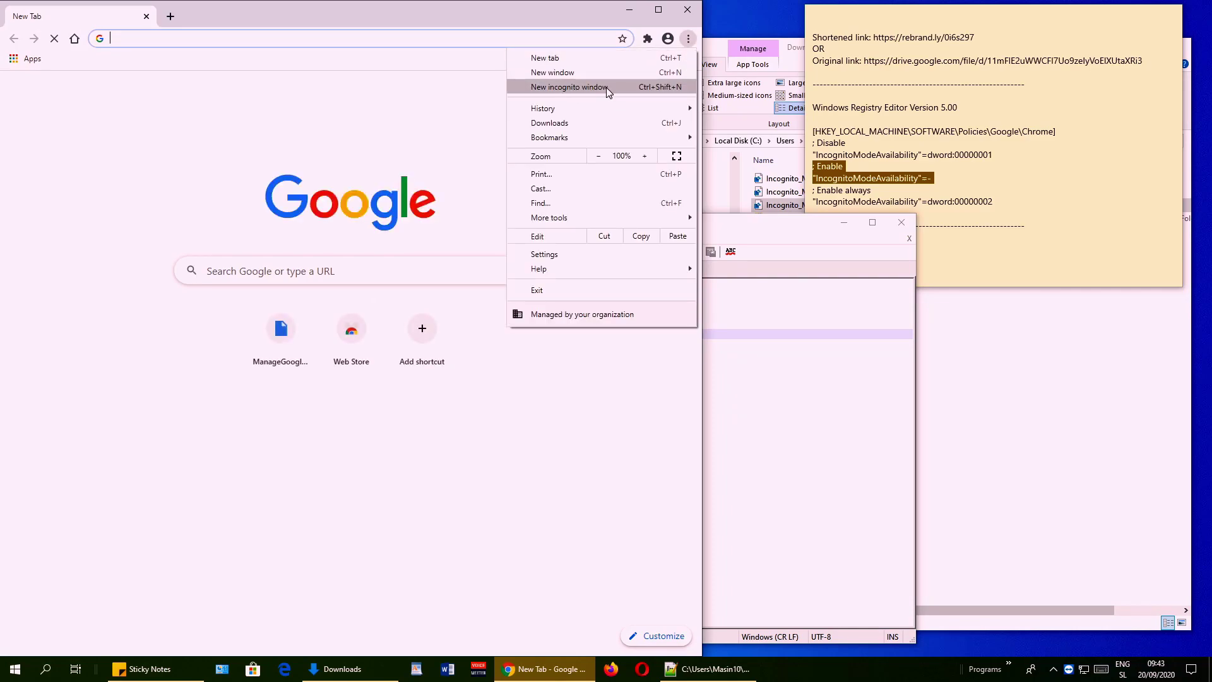
left_click(428, 117)
left_click(687, 10)
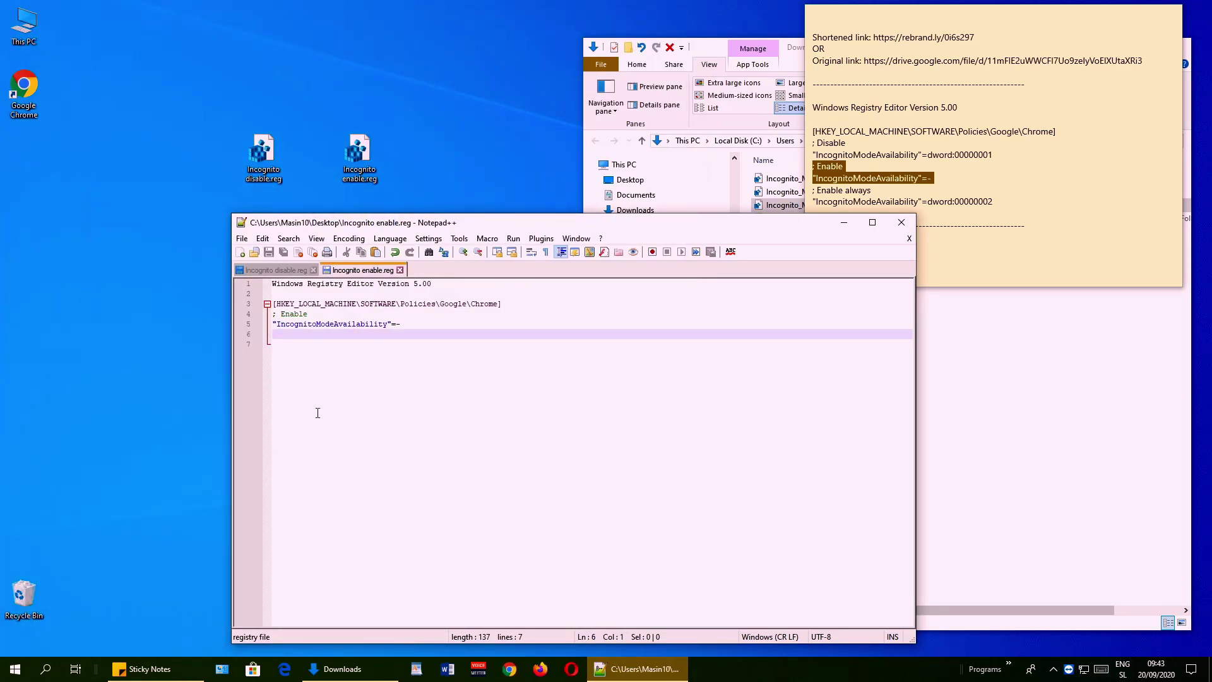
- Replace the hyphen value of IncognitoModeAvailability in Incognito enable.reg with dword:00000002 copied from the sticky note
left_click(622, 405)
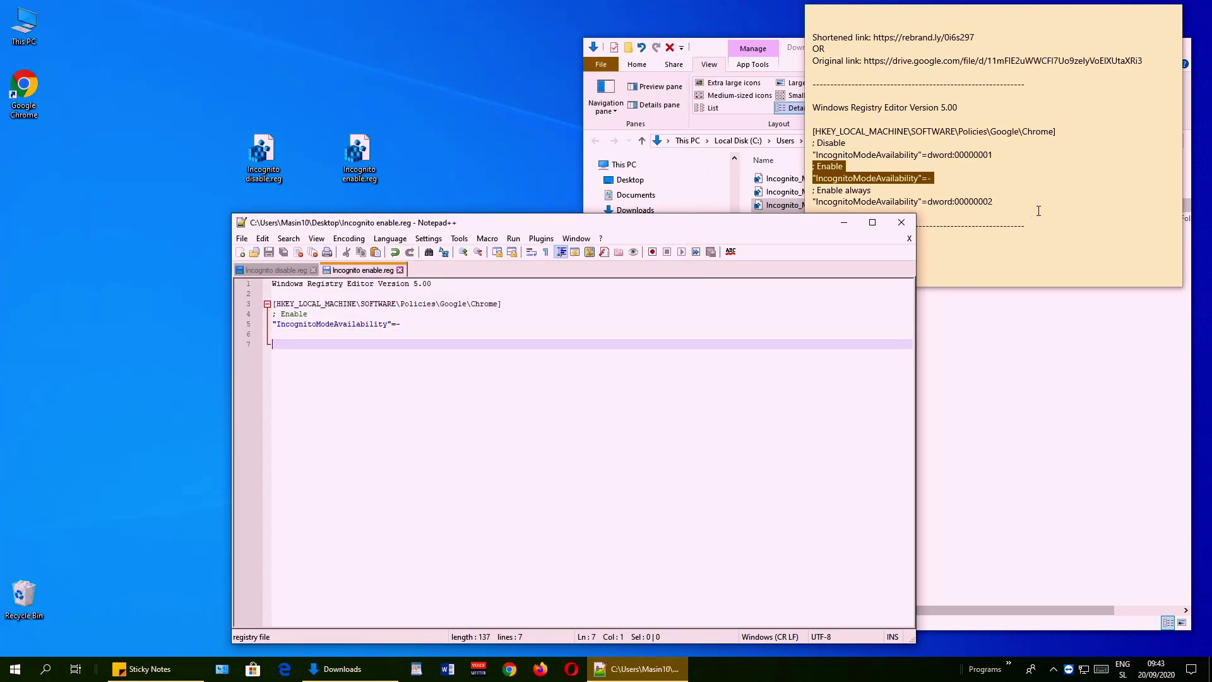
left_click(985, 206)
left_click_drag(993, 202, 937, 201)
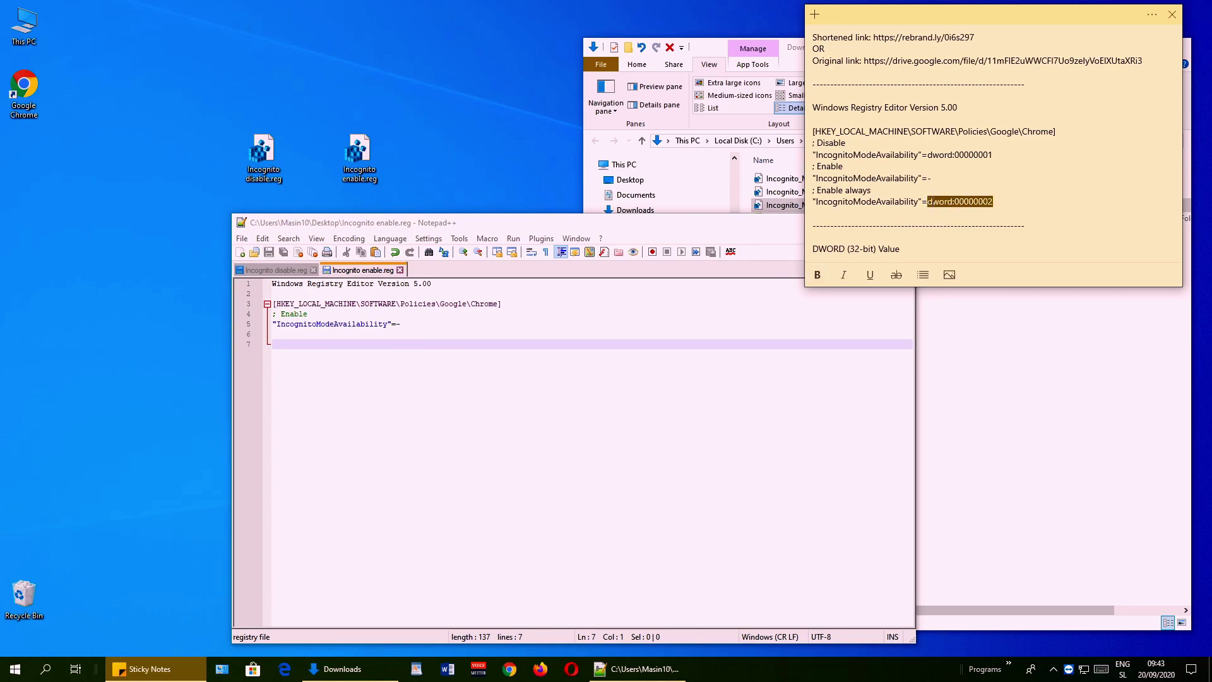
right_click(937, 201)
left_click(973, 213)
left_click_drag(403, 326, 398, 324)
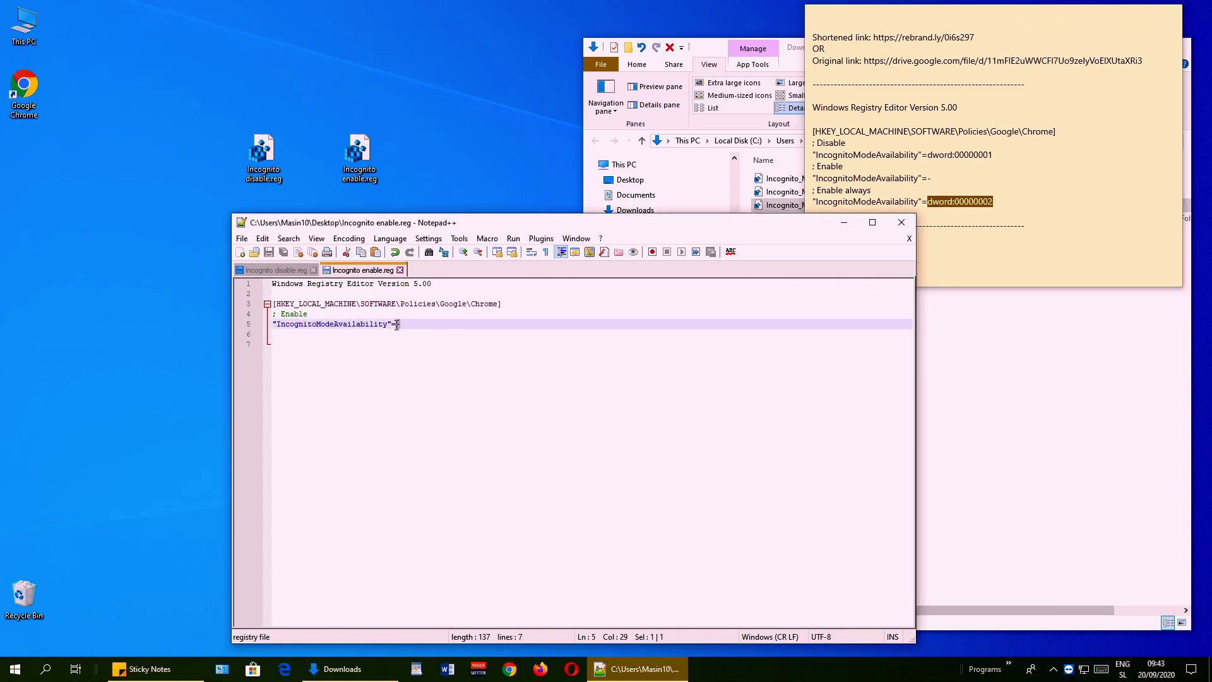
right_click(400, 329)
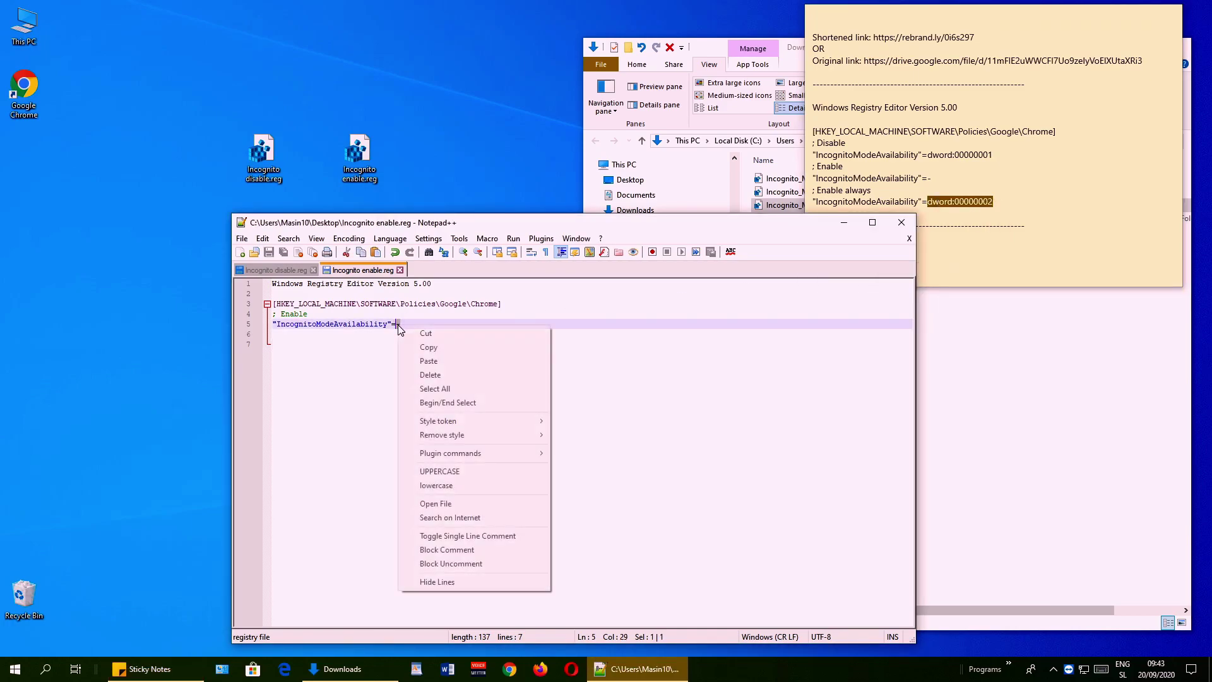
left_click(467, 361)
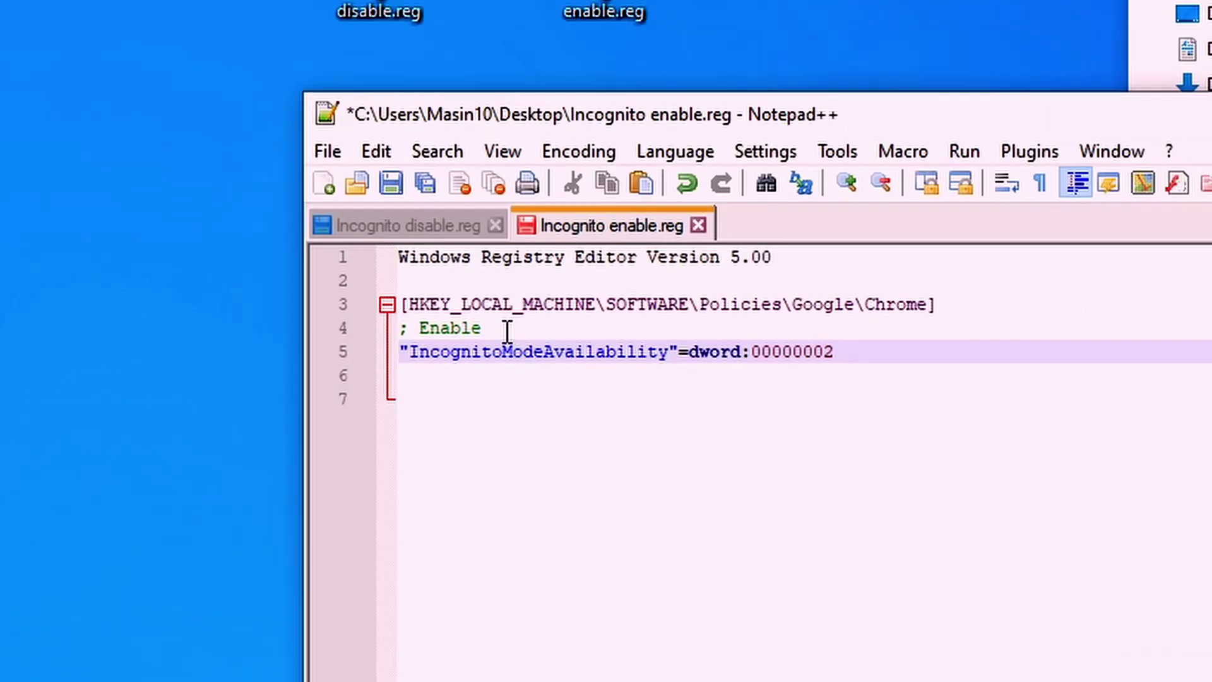
- Examine the "; Enable" comment line in Incognito enable.reg, including its leading semicolon and the comment text
left_click_drag(308, 313, 268, 313)
left_click(589, 344)
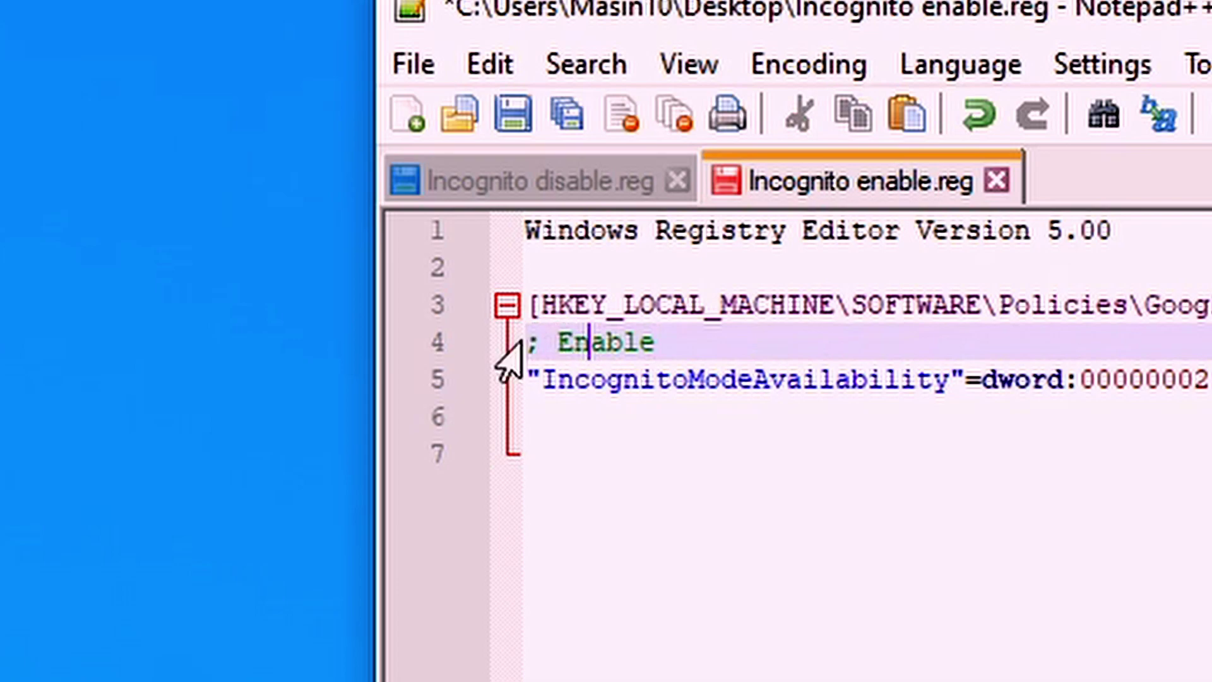
left_click_drag(541, 343, 528, 343)
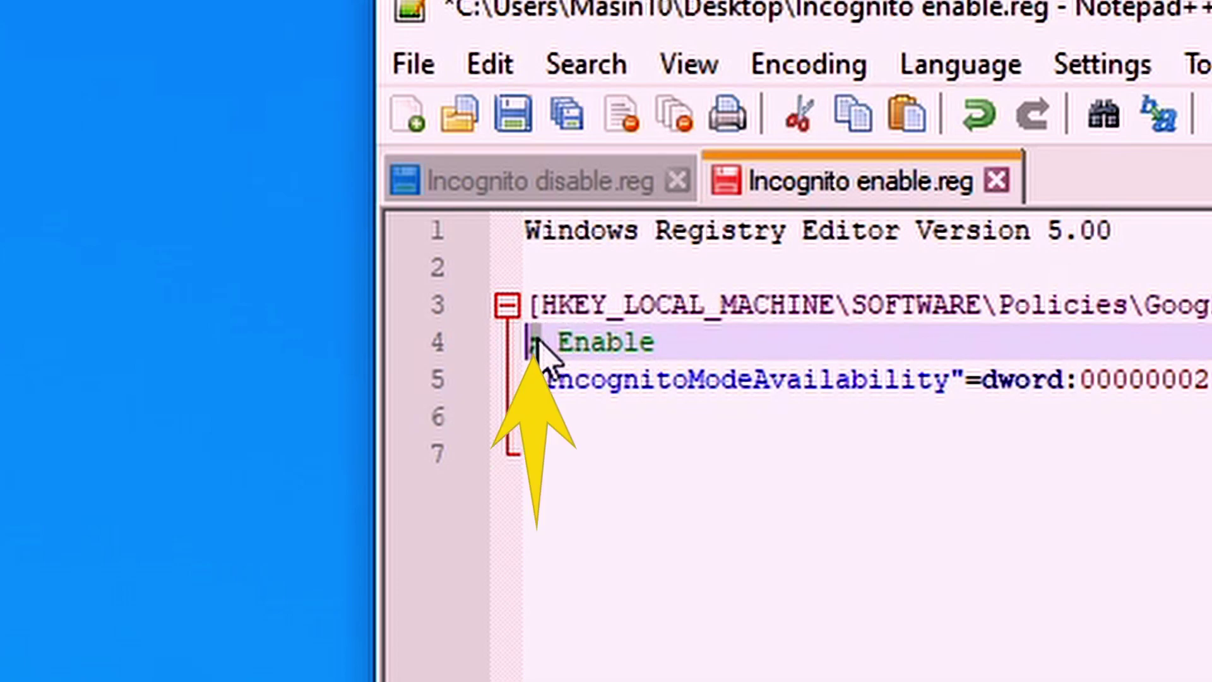
left_click_drag(660, 345, 570, 345)
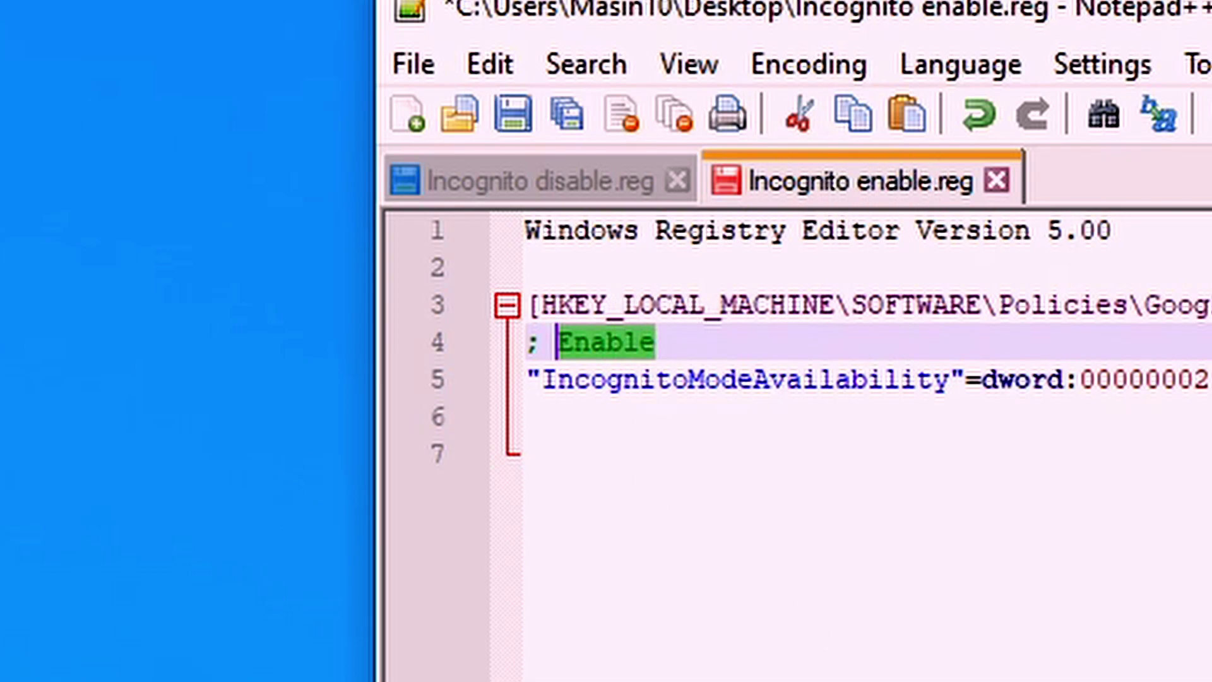
left_click(649, 382)
left_click_drag(706, 332, 505, 335)
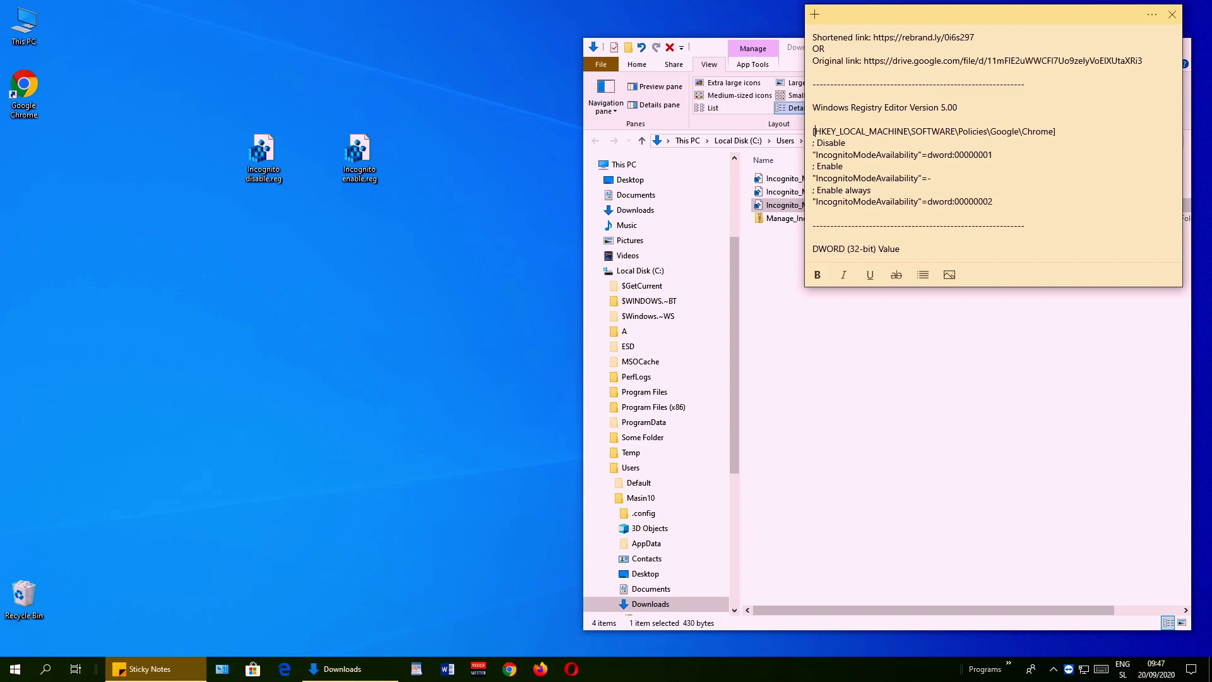
- Search Windows for "reg" and open Registry Editor
left_click(192, 244)
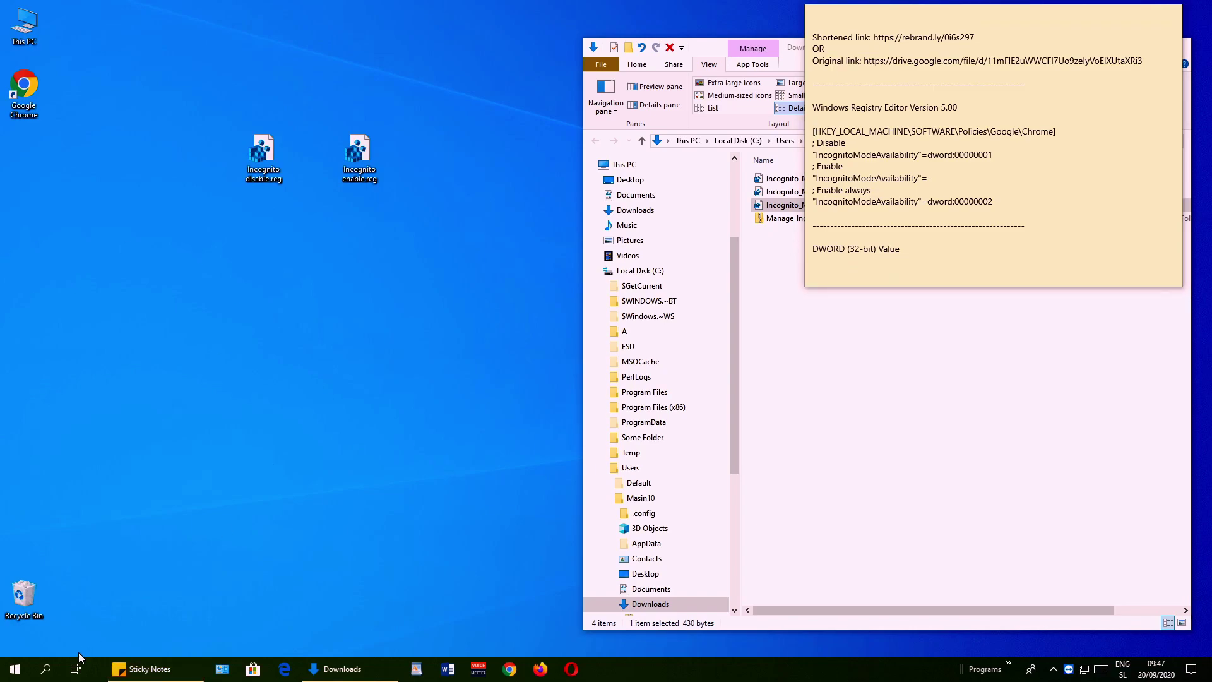
left_click(15, 670)
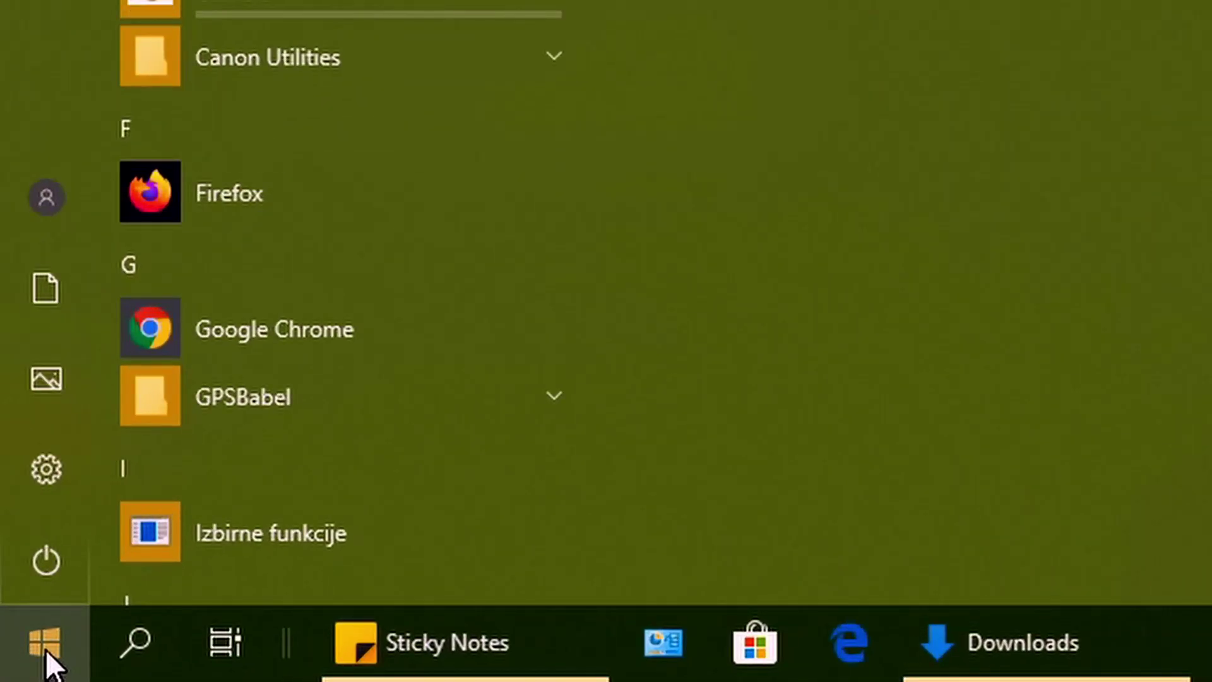
key("Escape")
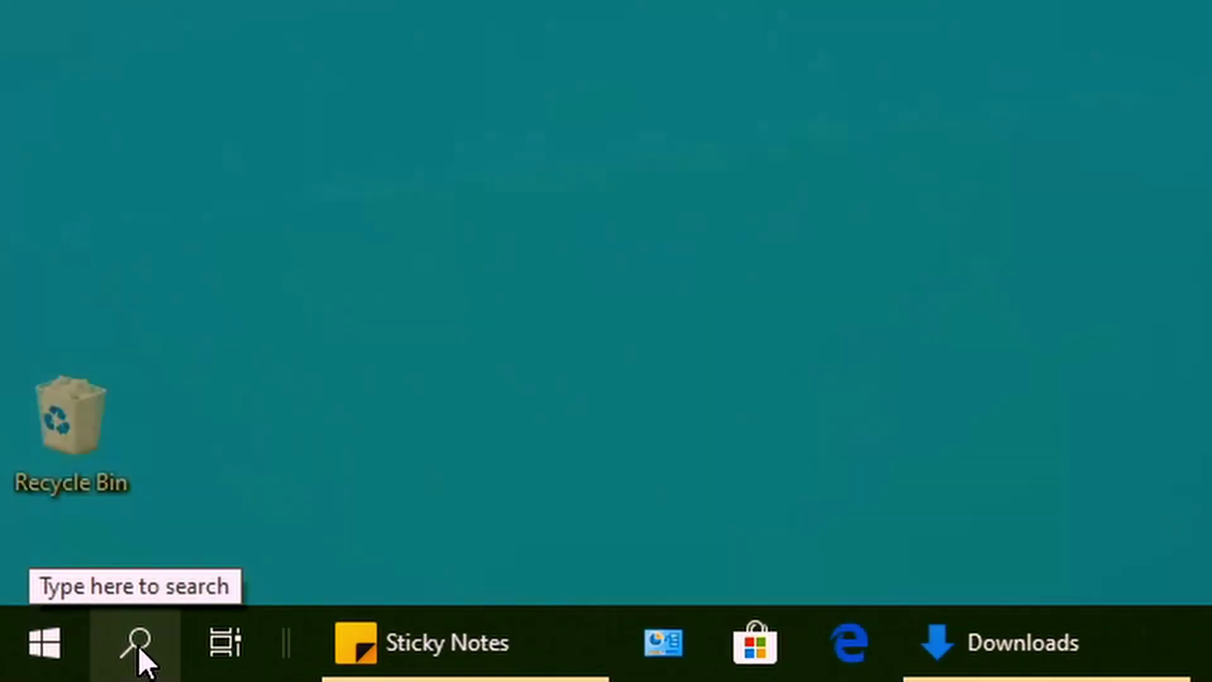
left_click(137, 645)
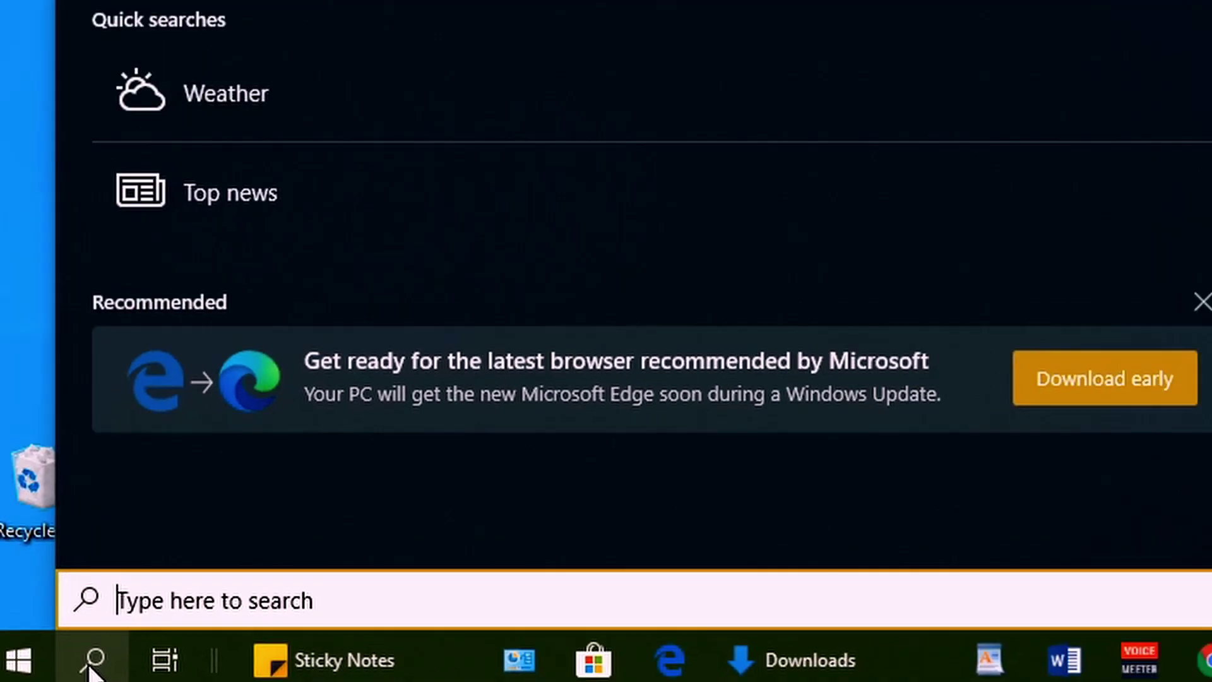
type("reg")
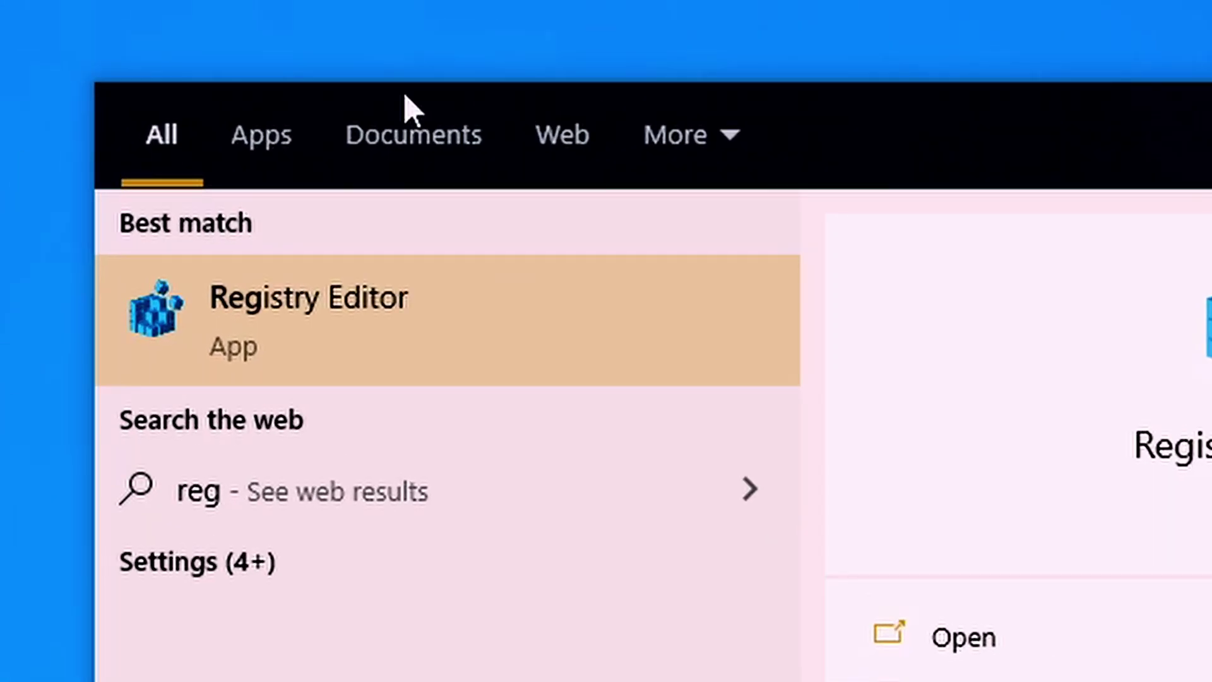
left_click(457, 319)
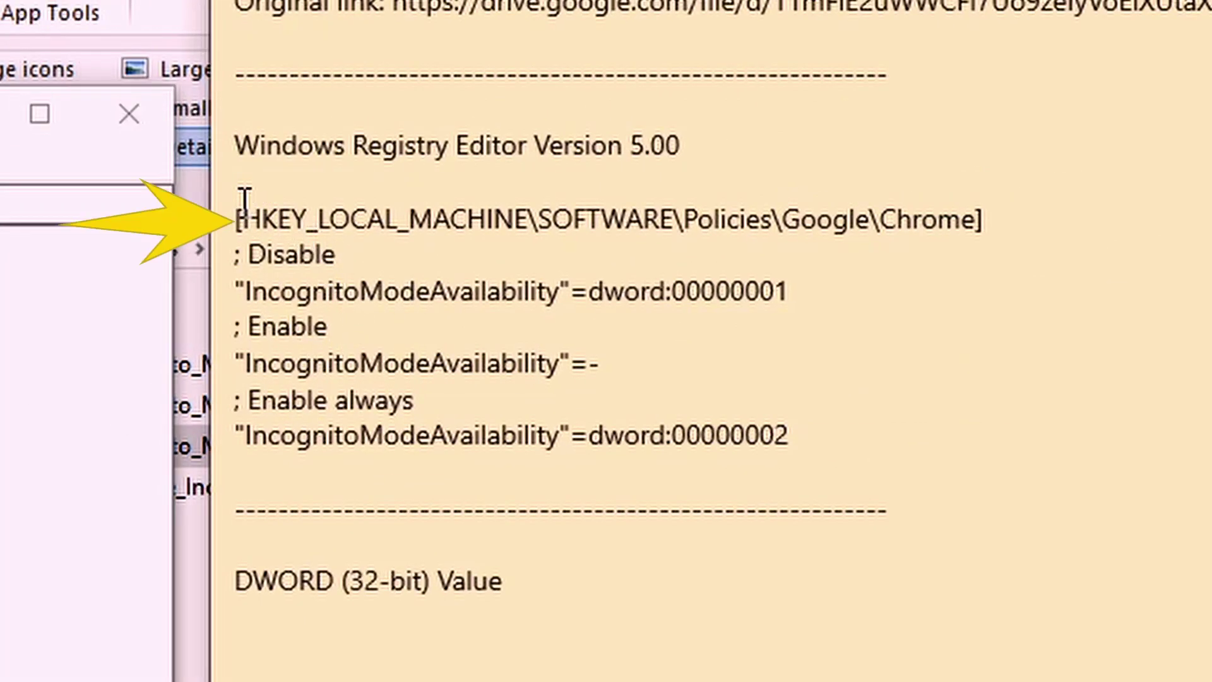
- Follow the registry path in the sticky note and expand HKEY_LOCAL_MACHINE and its SOFTWARE key
left_click(241, 203)
left_click_drag(243, 219, 979, 221)
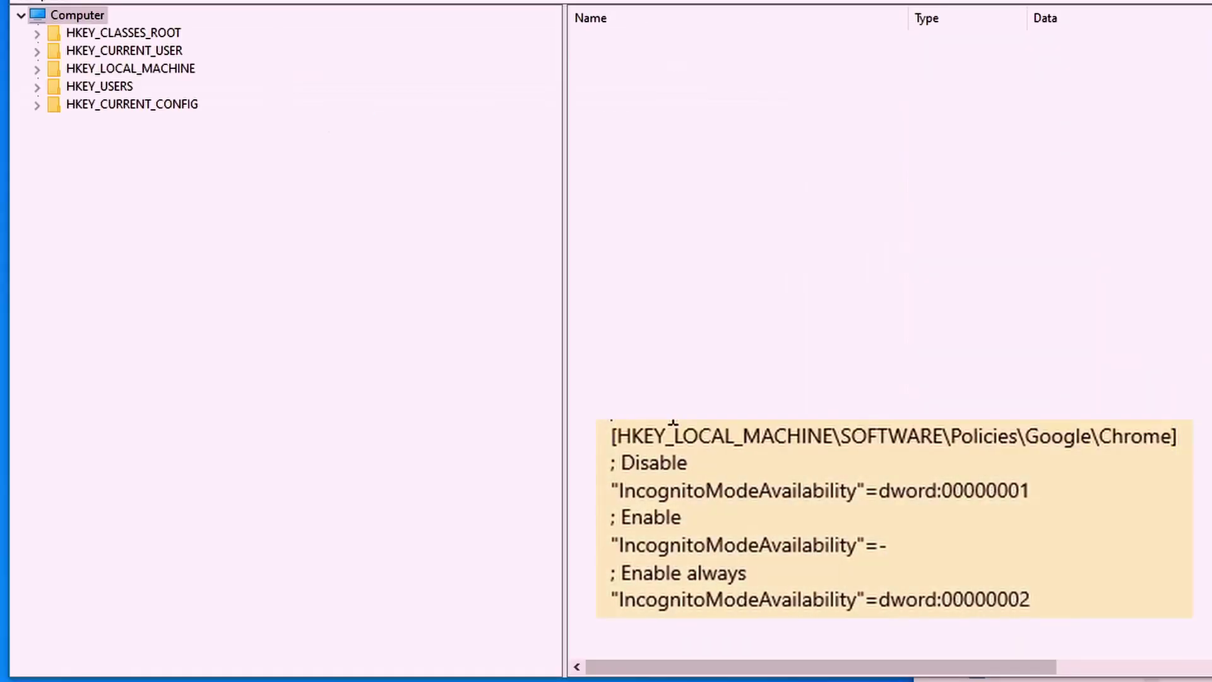
left_click_drag(617, 435, 789, 435)
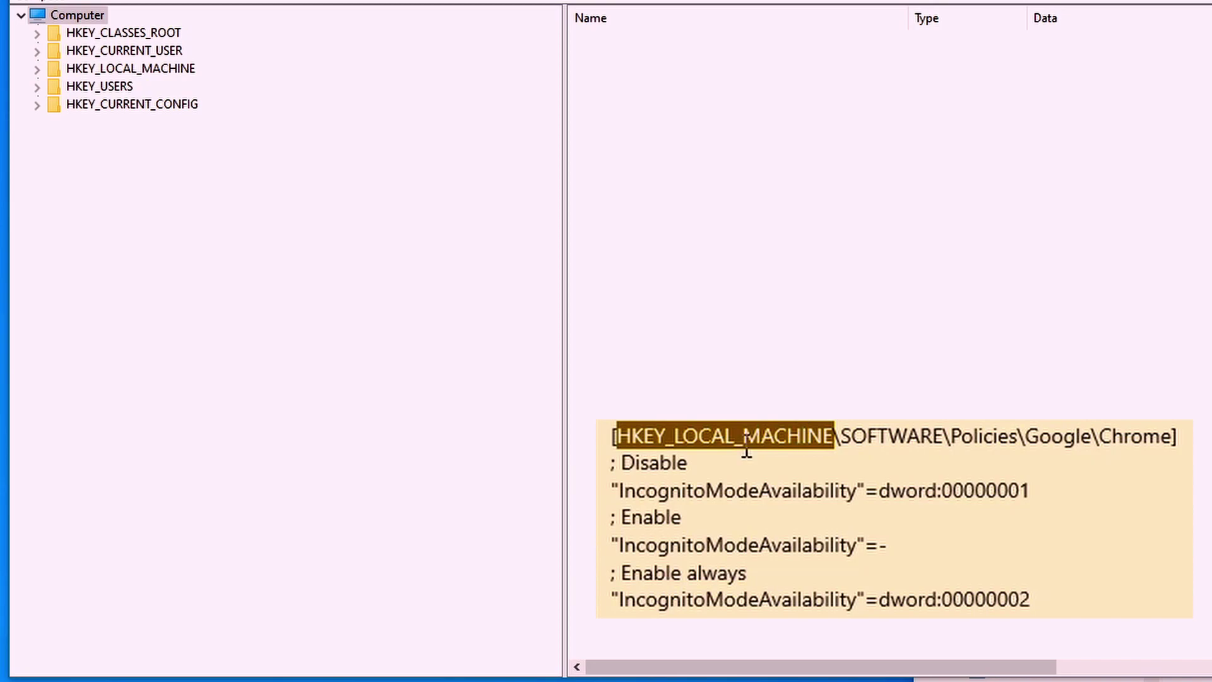
left_click(138, 68)
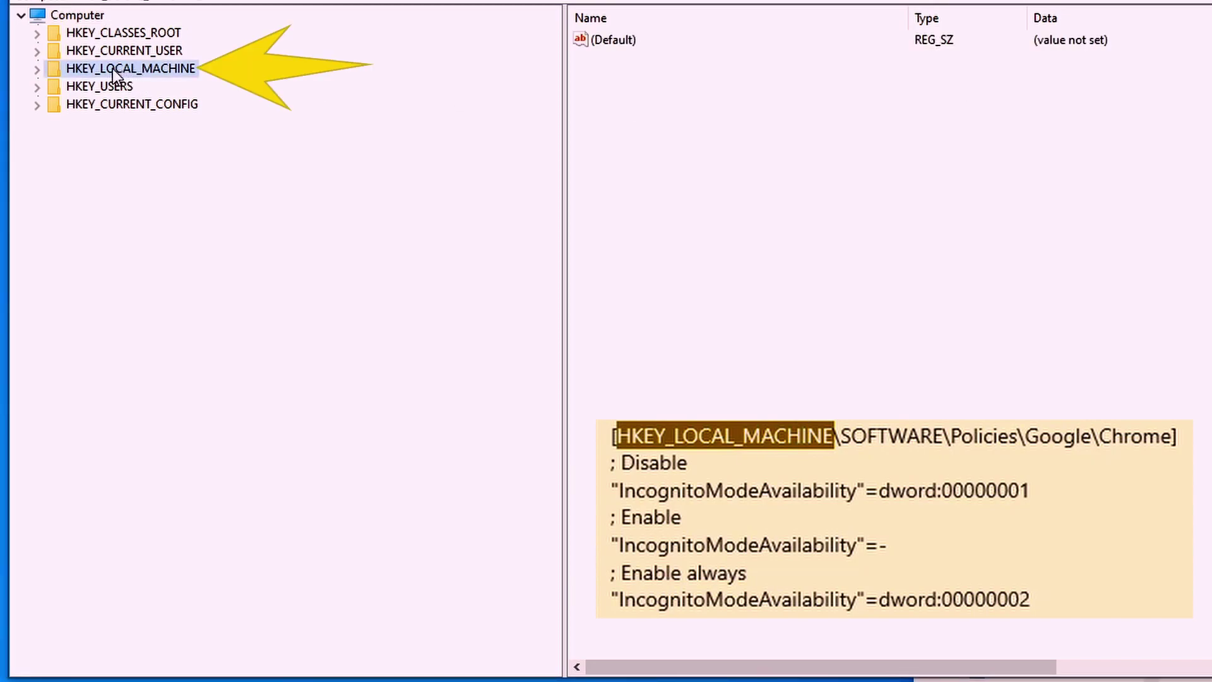
double_click(111, 69)
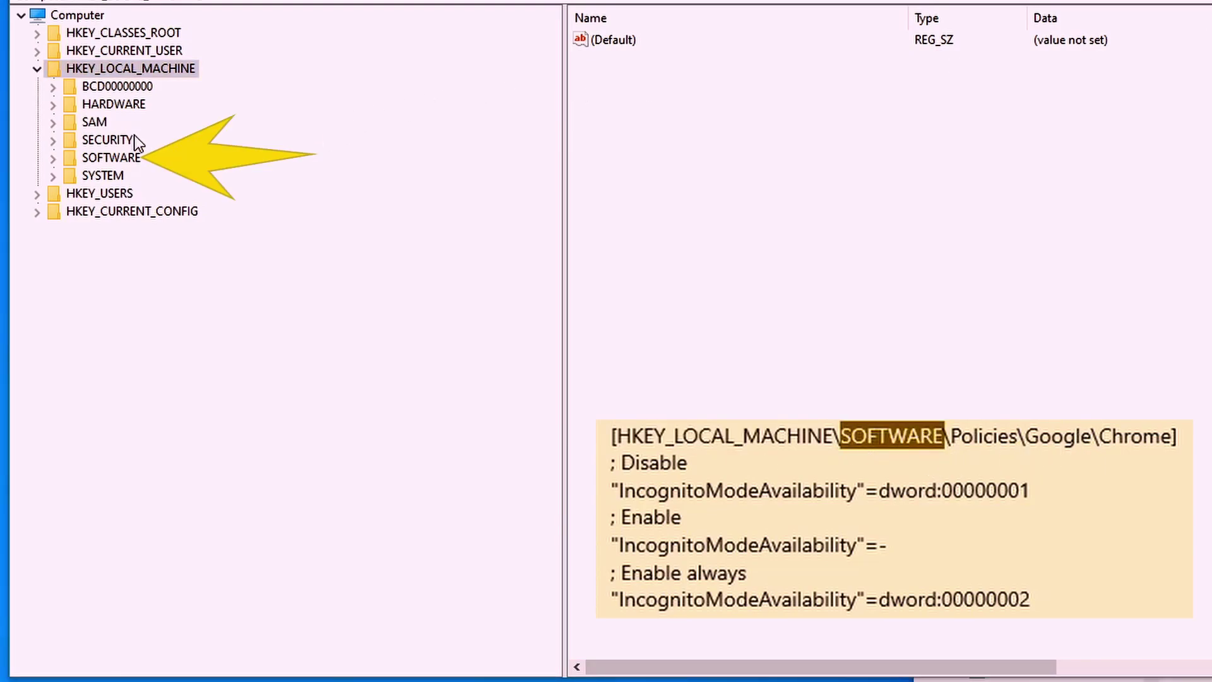
double_click(108, 157)
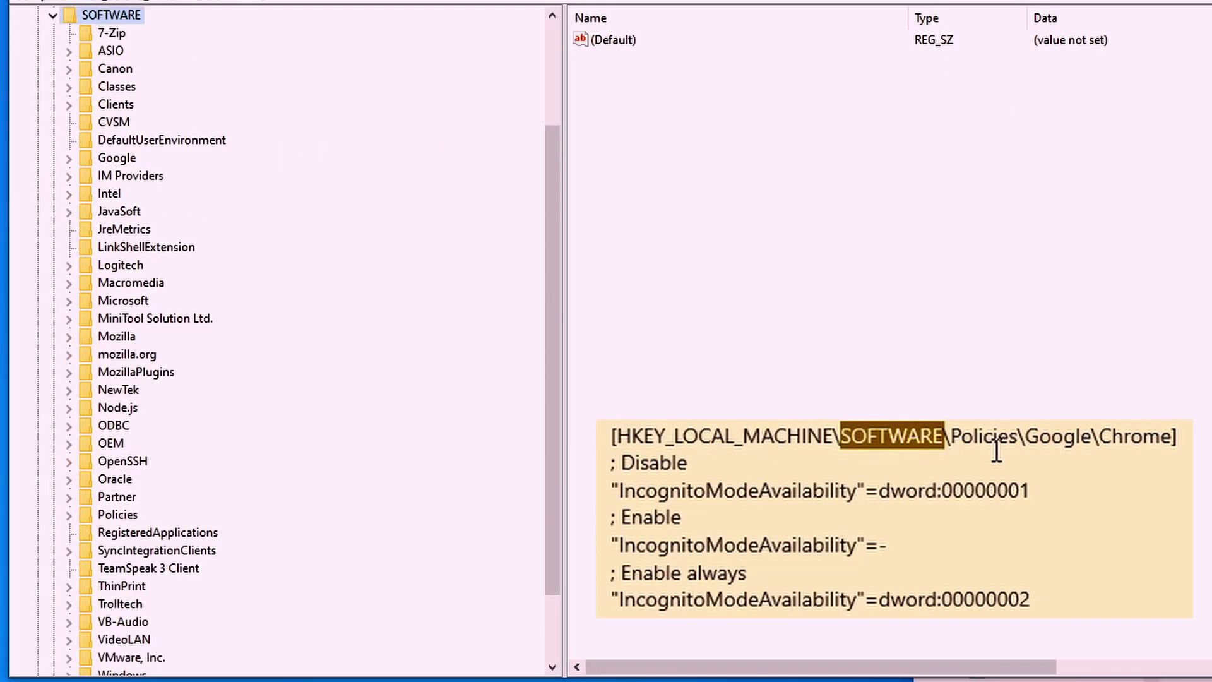
- Expand the Policies and Google keys under SOFTWARE and open the Chrome key
scroll(156, 552, "down", 2)
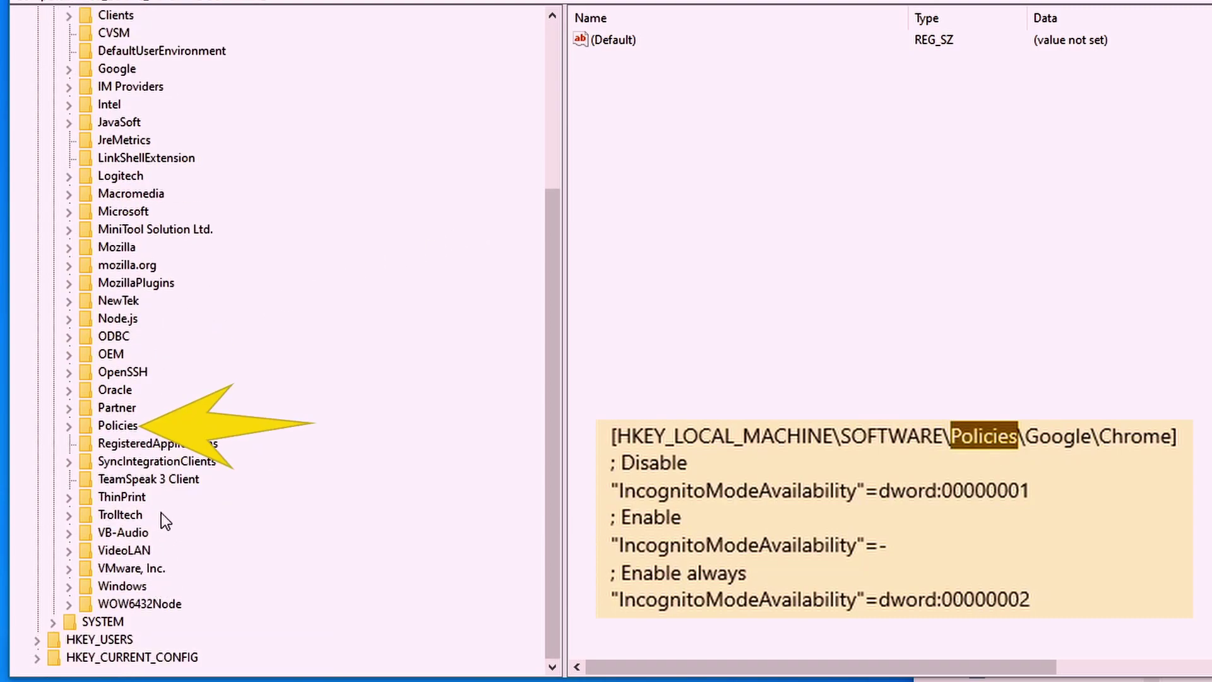
double_click(135, 424)
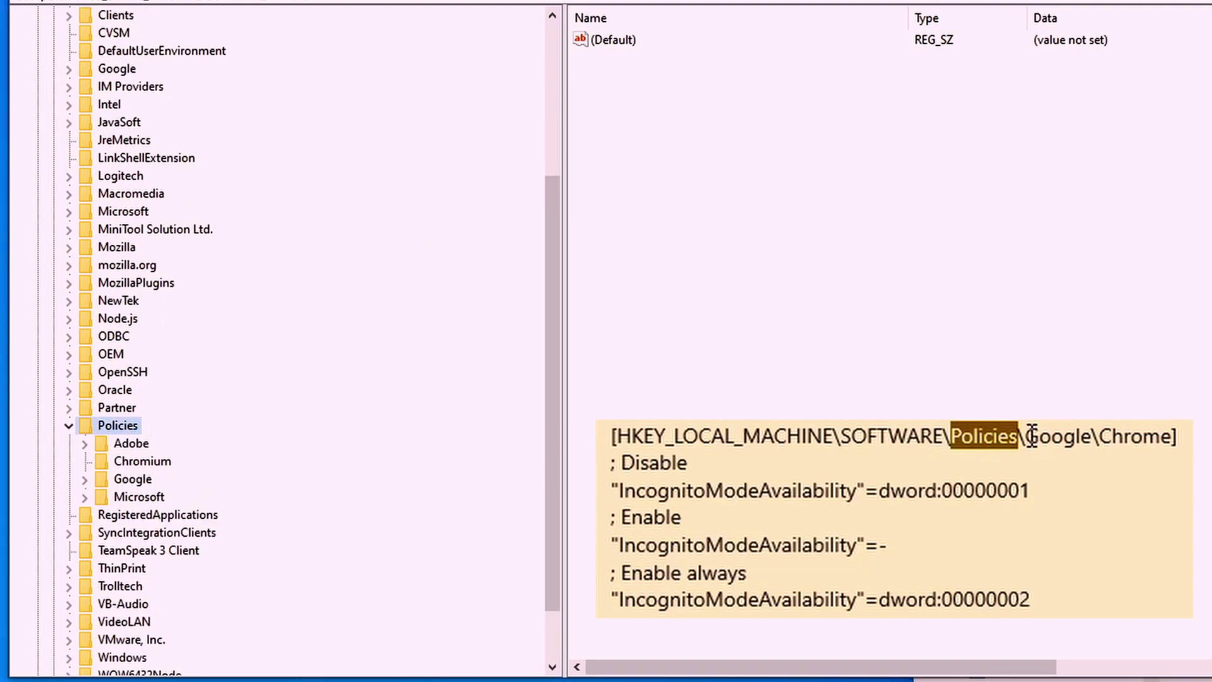
left_click(140, 462)
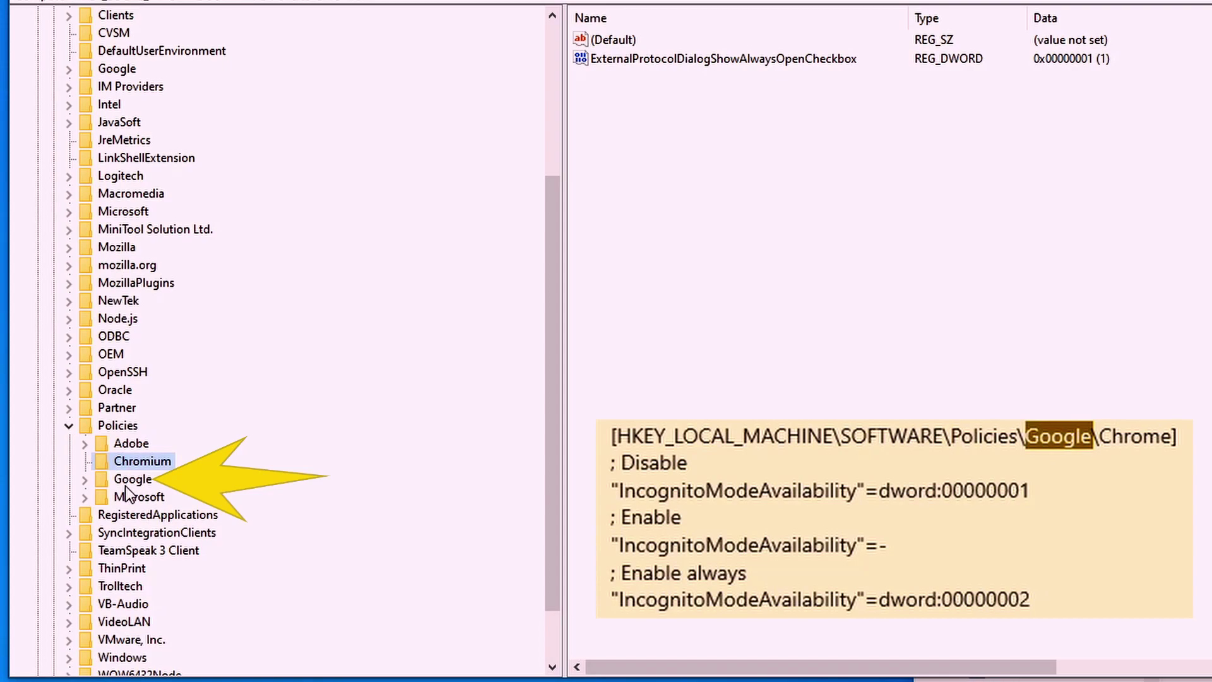
double_click(127, 486)
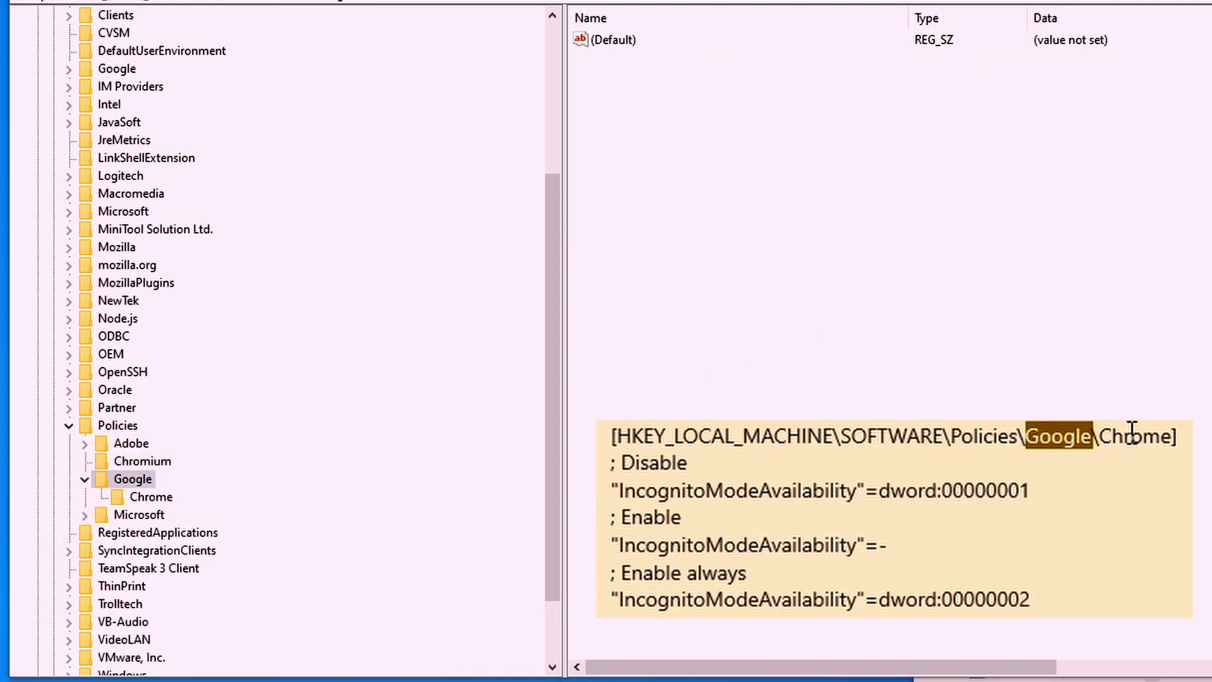
double_click(1133, 435)
left_click(146, 496)
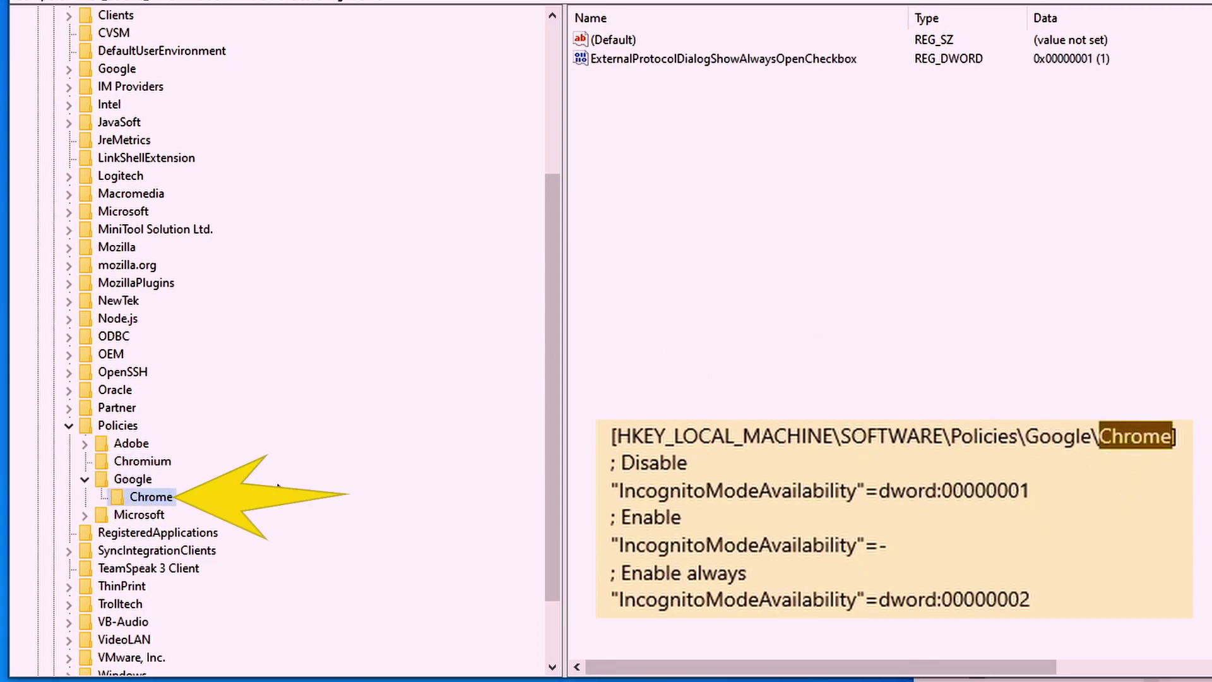
left_click(774, 116)
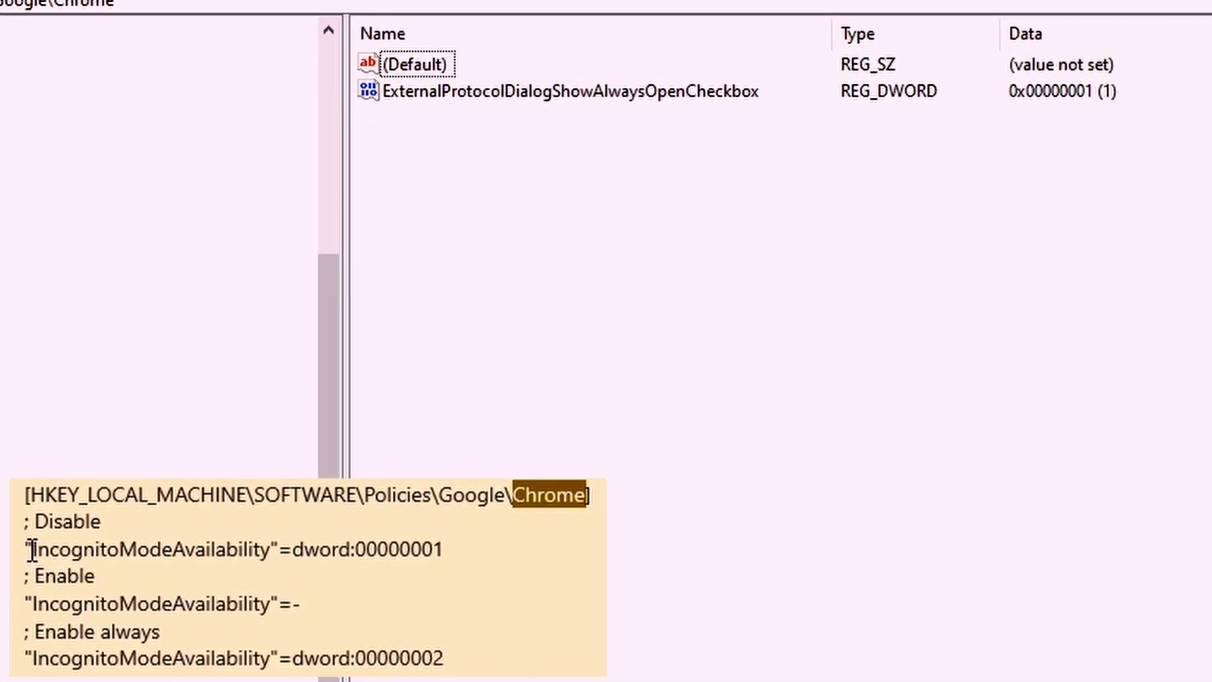
- Compare the sticky note's IncognitoModeAvailability entries, including the hyphen value under Enable, with the values listed in the Chrome key
left_click(27, 548)
left_click_drag(28, 549, 274, 535)
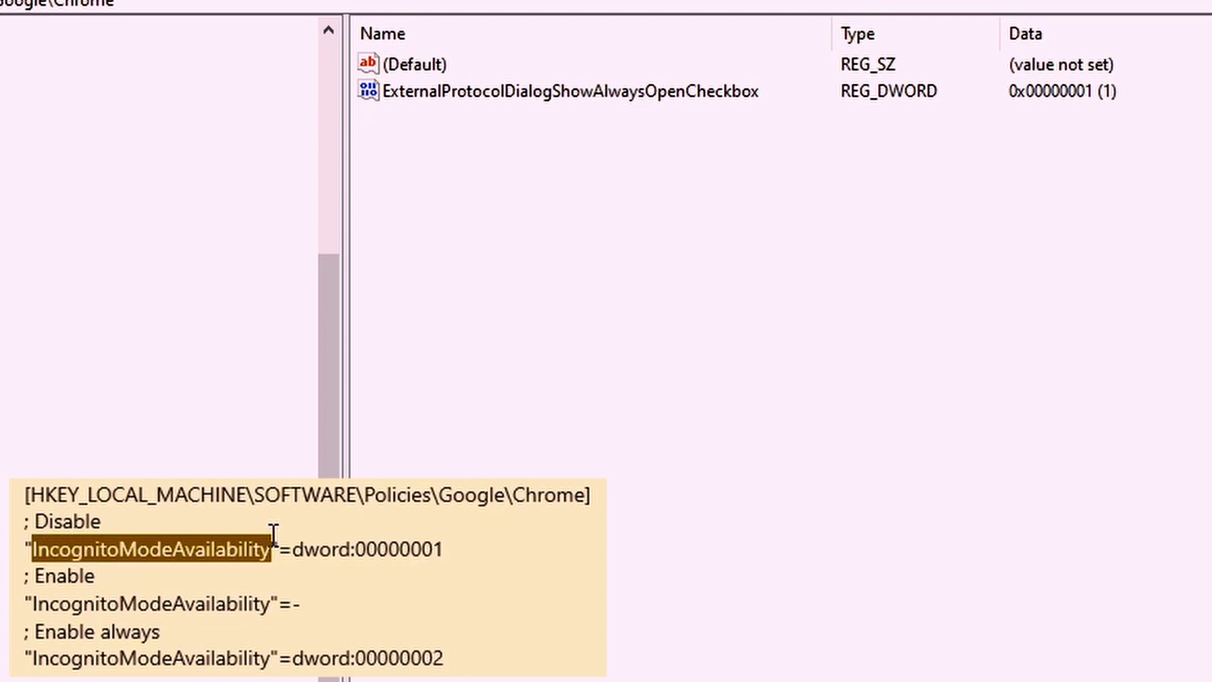
left_click(427, 116)
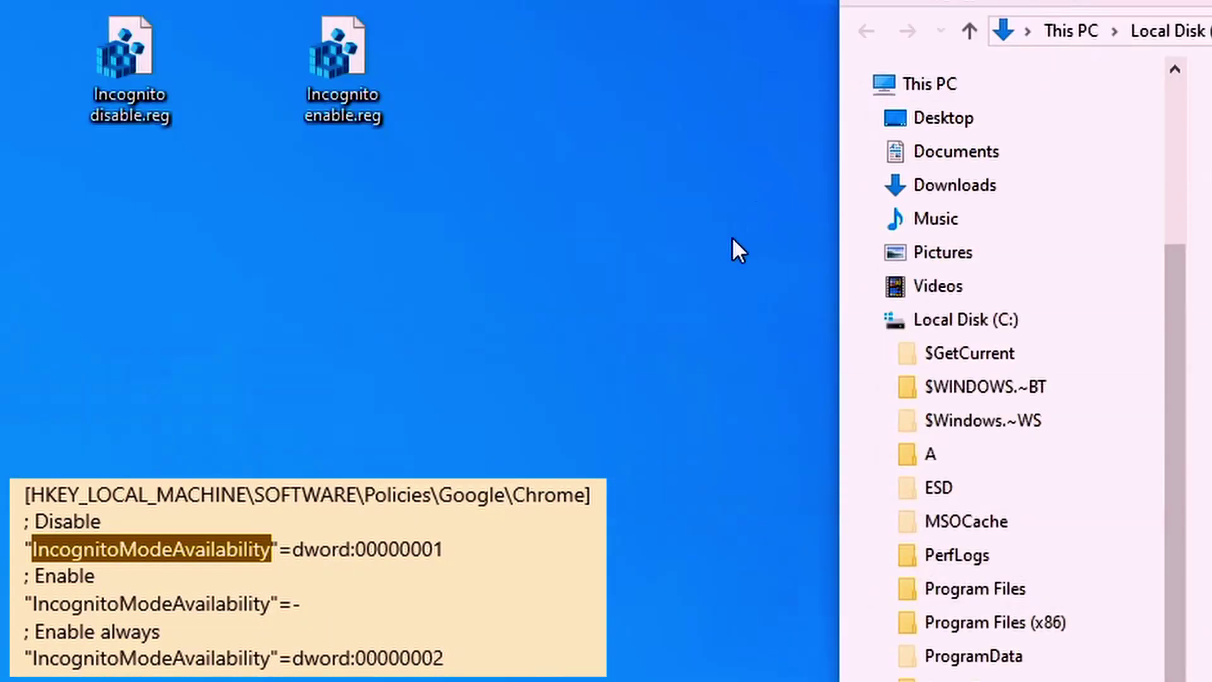
left_click(328, 69)
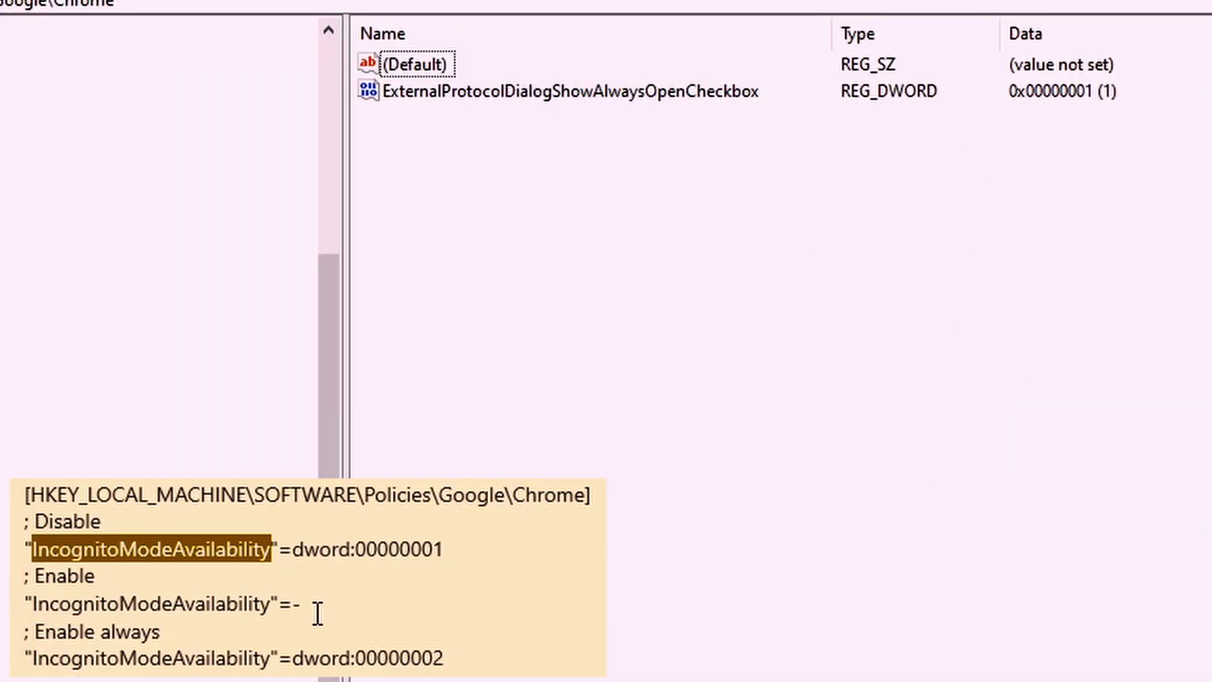
left_click(318, 612)
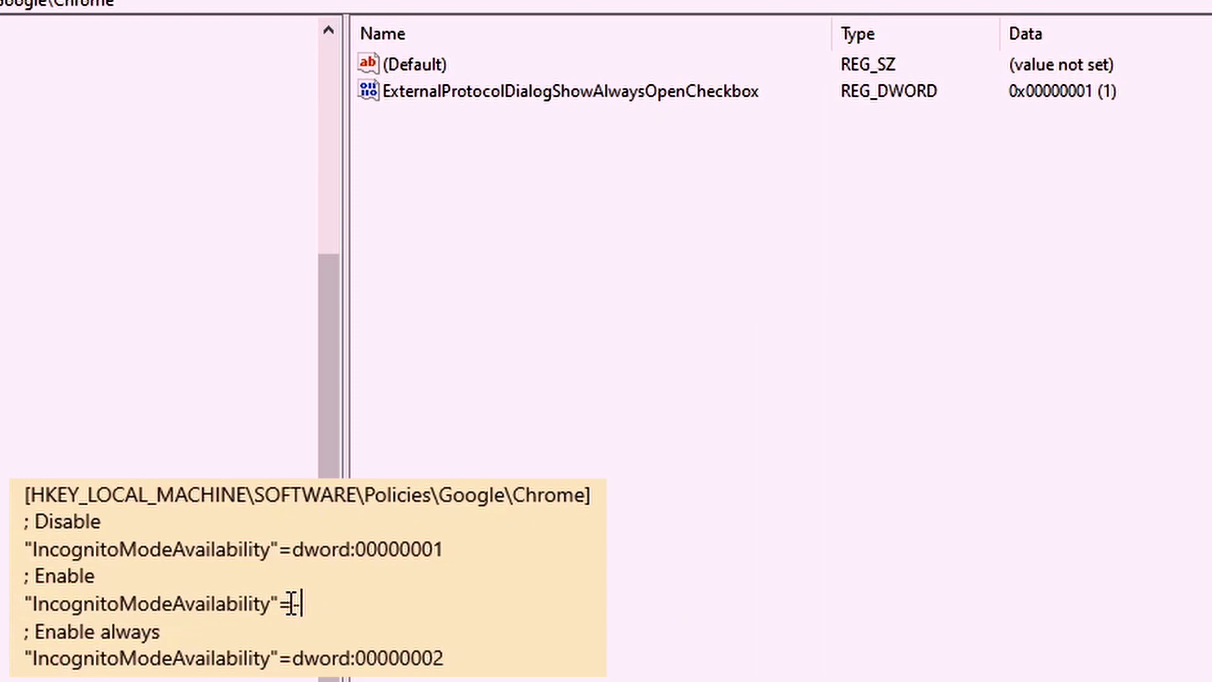
left_click_drag(290, 602, 325, 603)
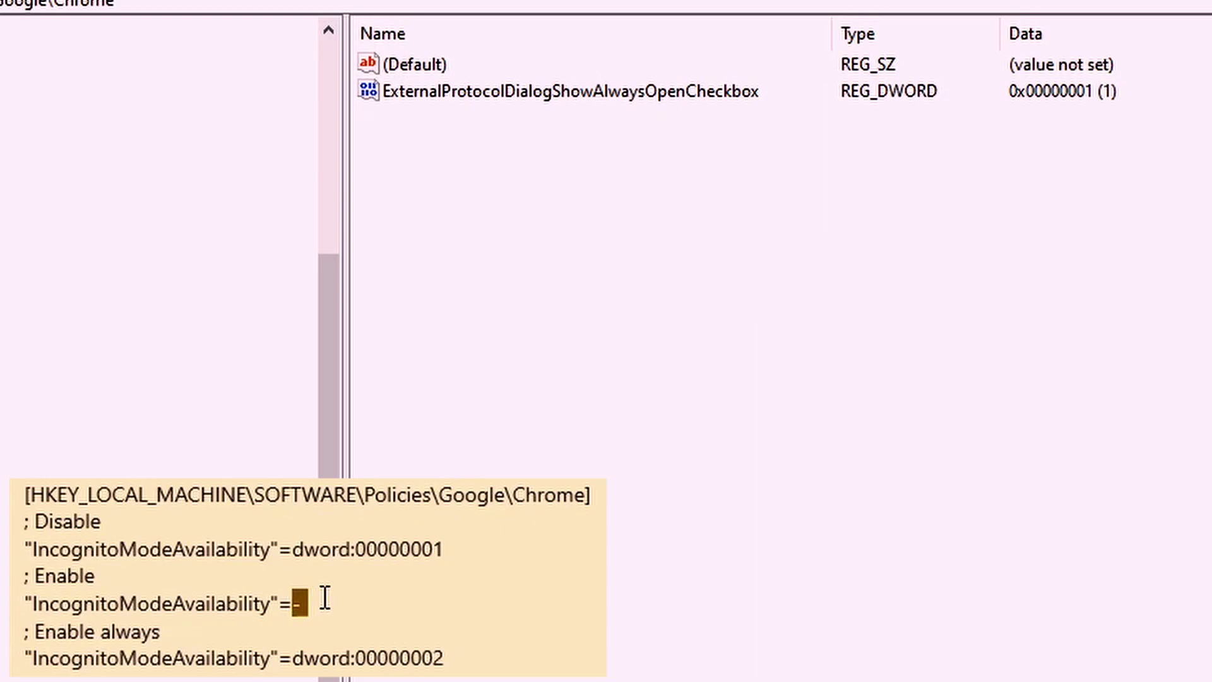
left_click(464, 127)
- Create a DWORD (32-bit) value in the Chrome key and name it IncognitoModeAvailability, copied from the sticky note
left_click(36, 605)
left_click_drag(34, 602, 272, 592)
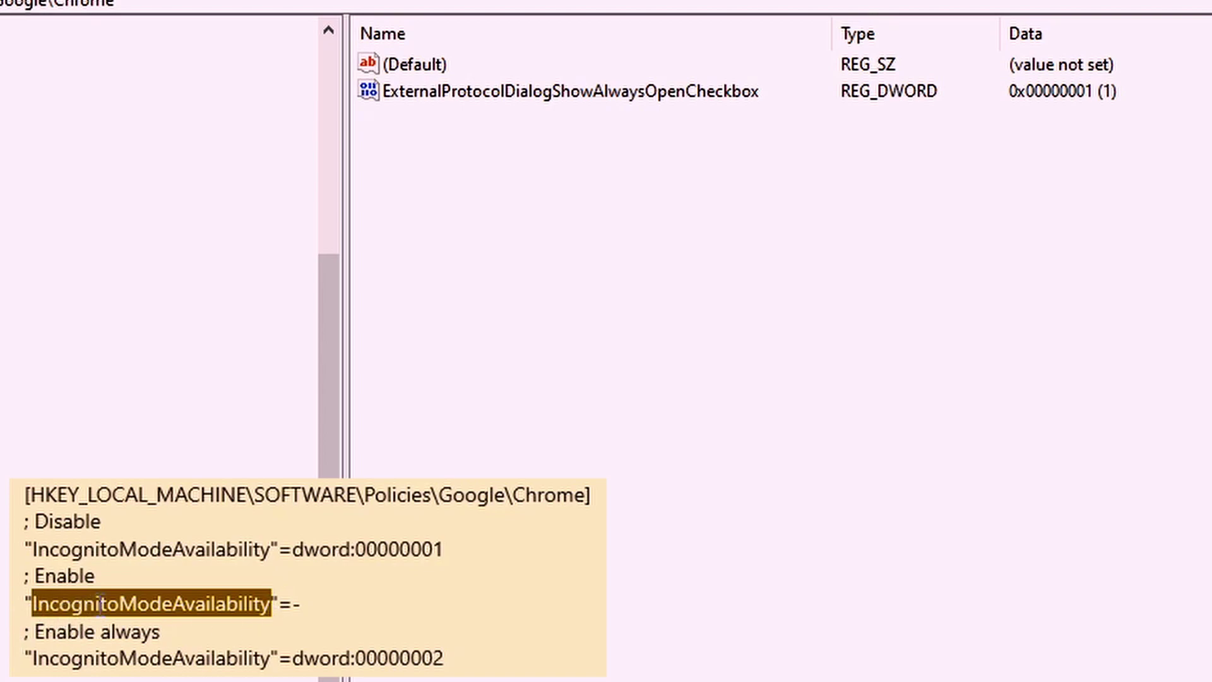
right_click(145, 603)
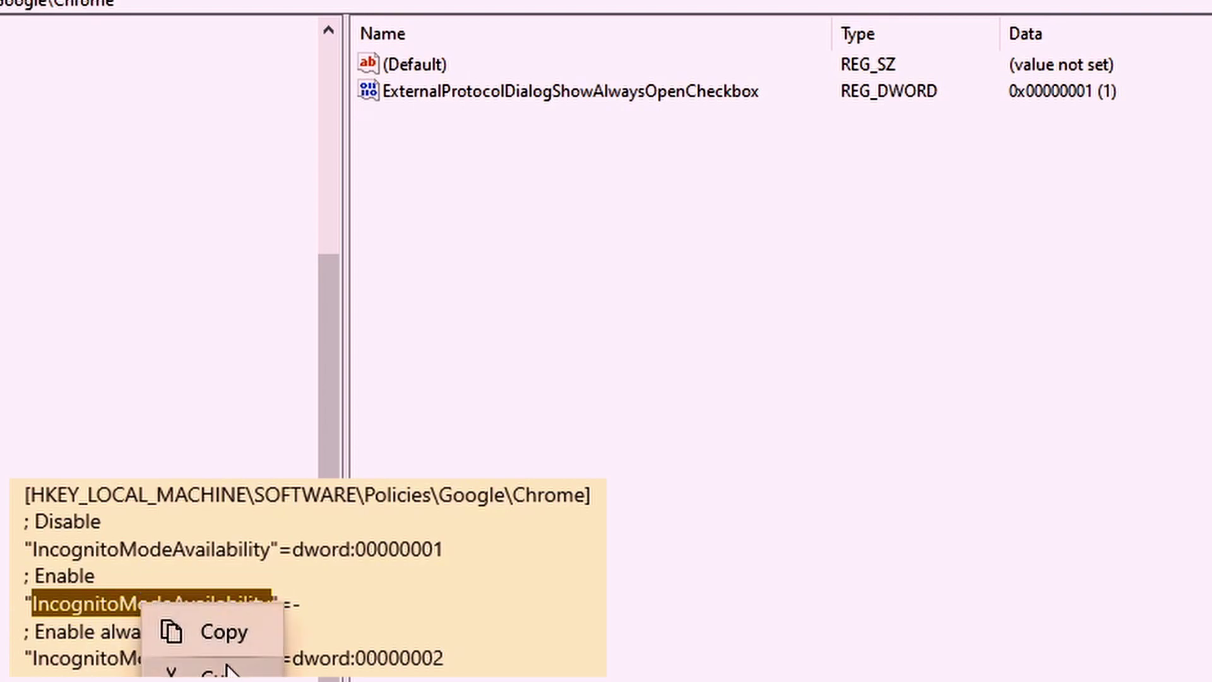
left_click(247, 640)
left_click(491, 248)
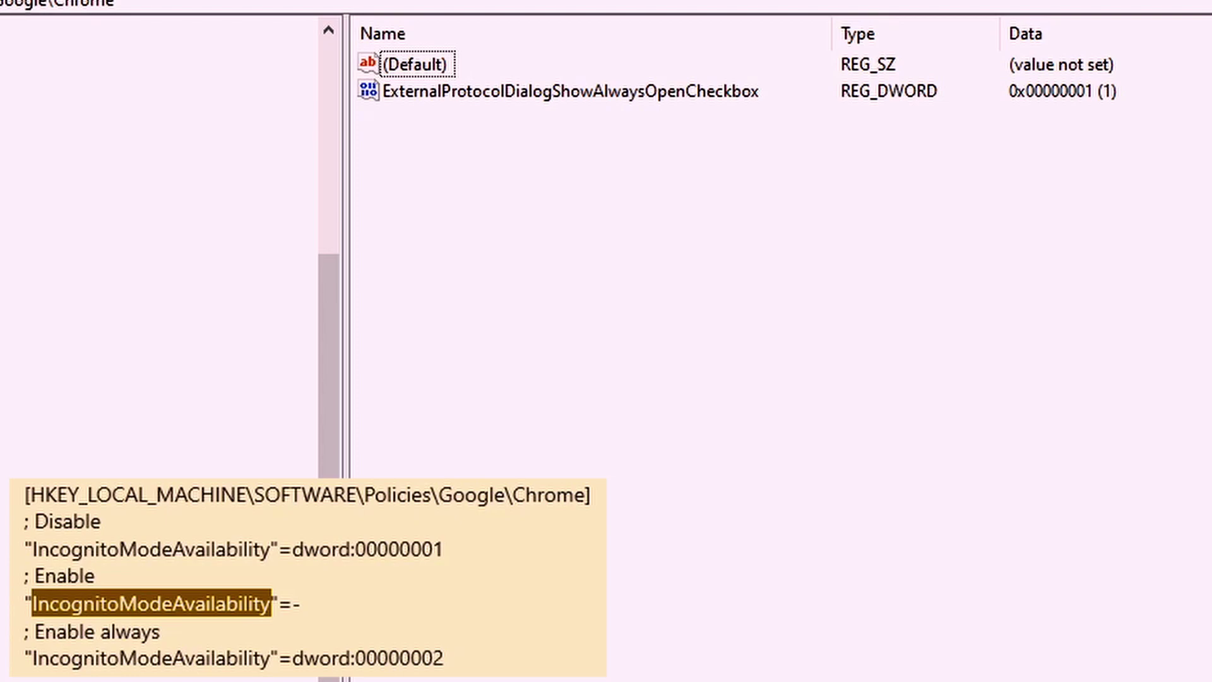
right_click(547, 197)
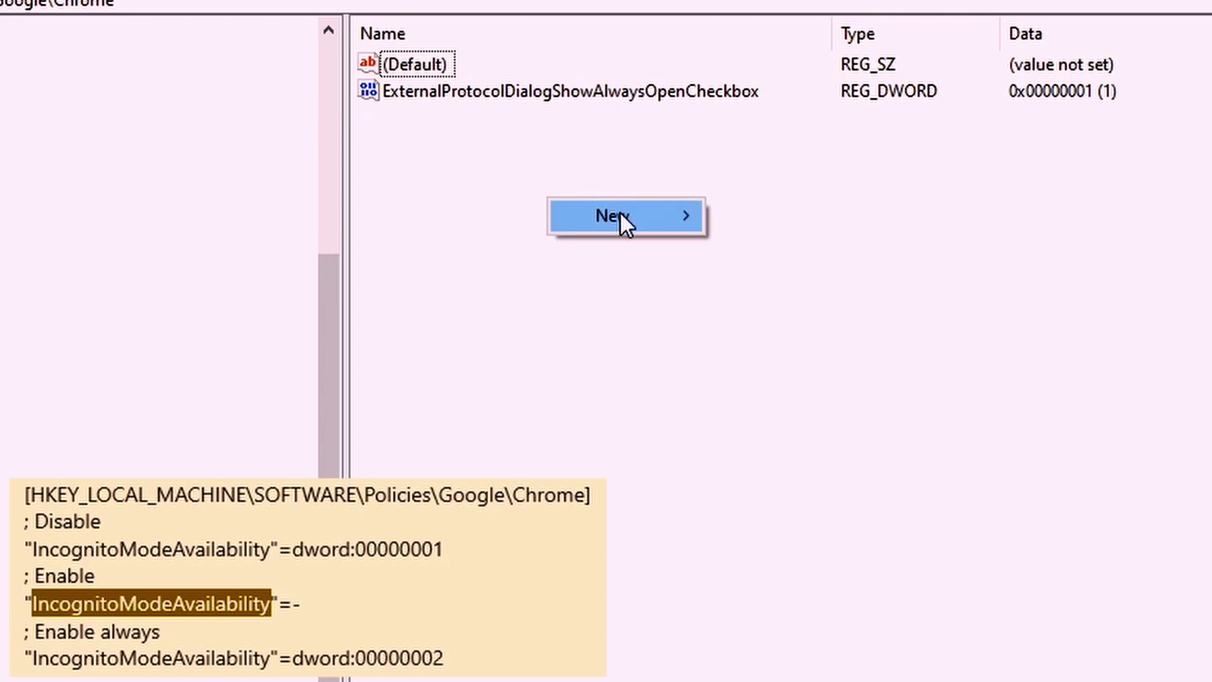
mouse_move(622, 212)
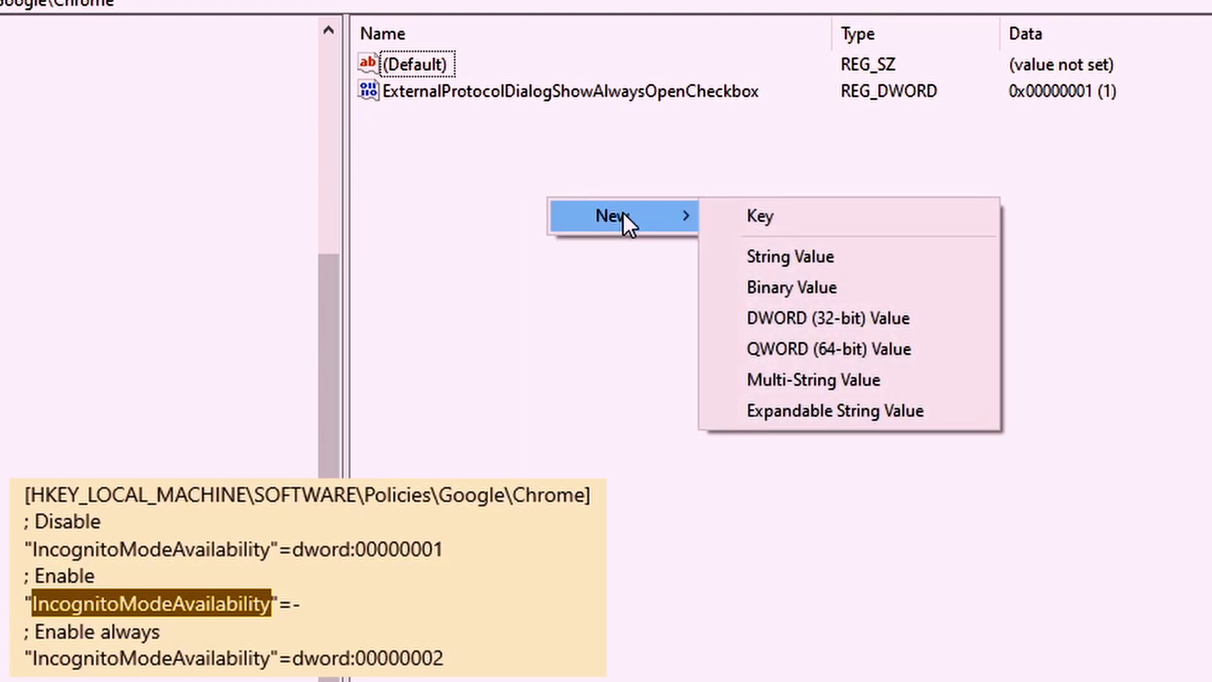
left_click(922, 324)
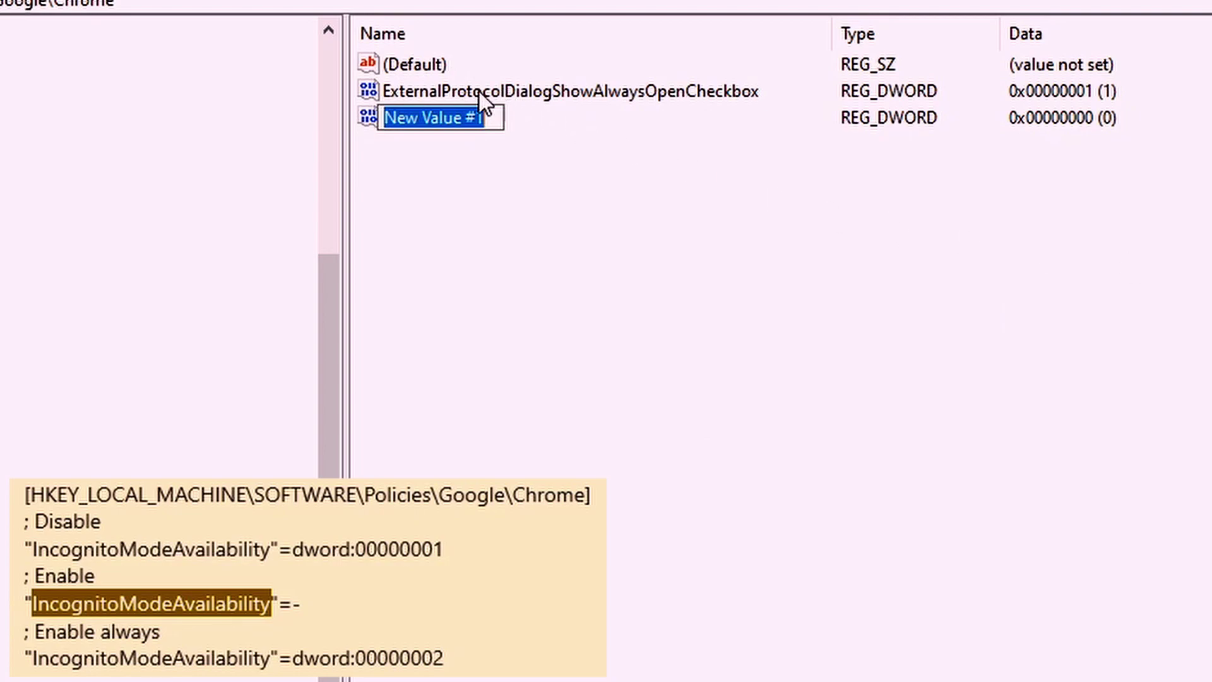
right_click(455, 117)
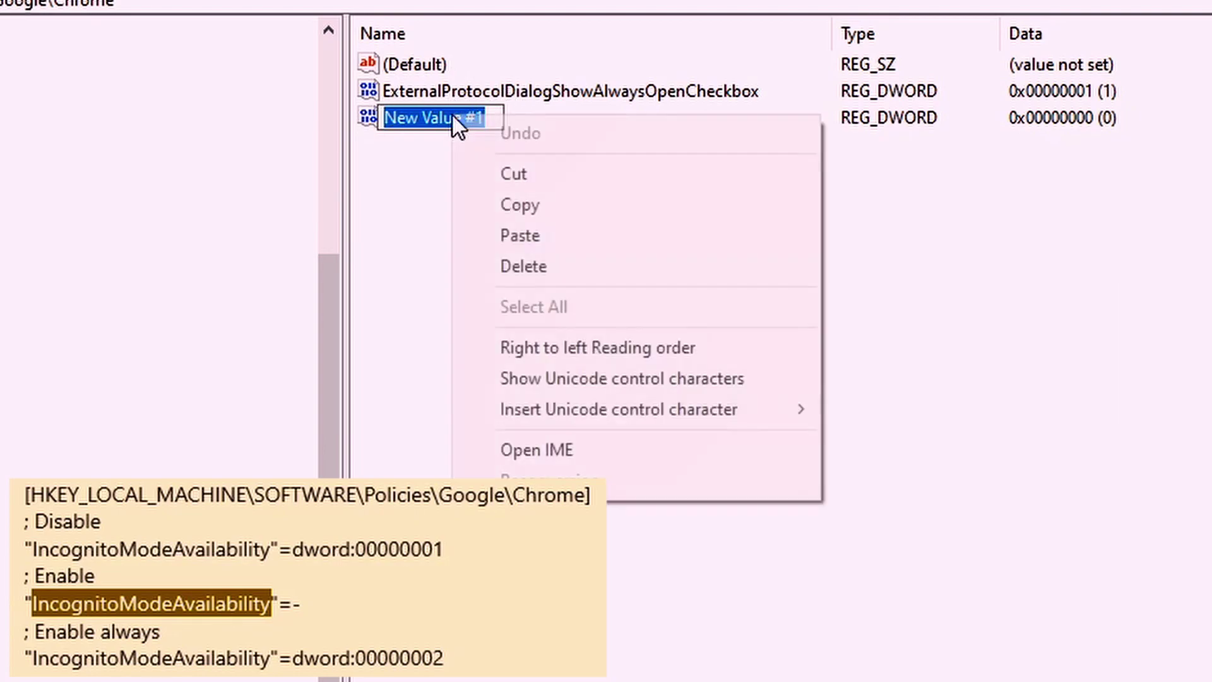
left_click(580, 236)
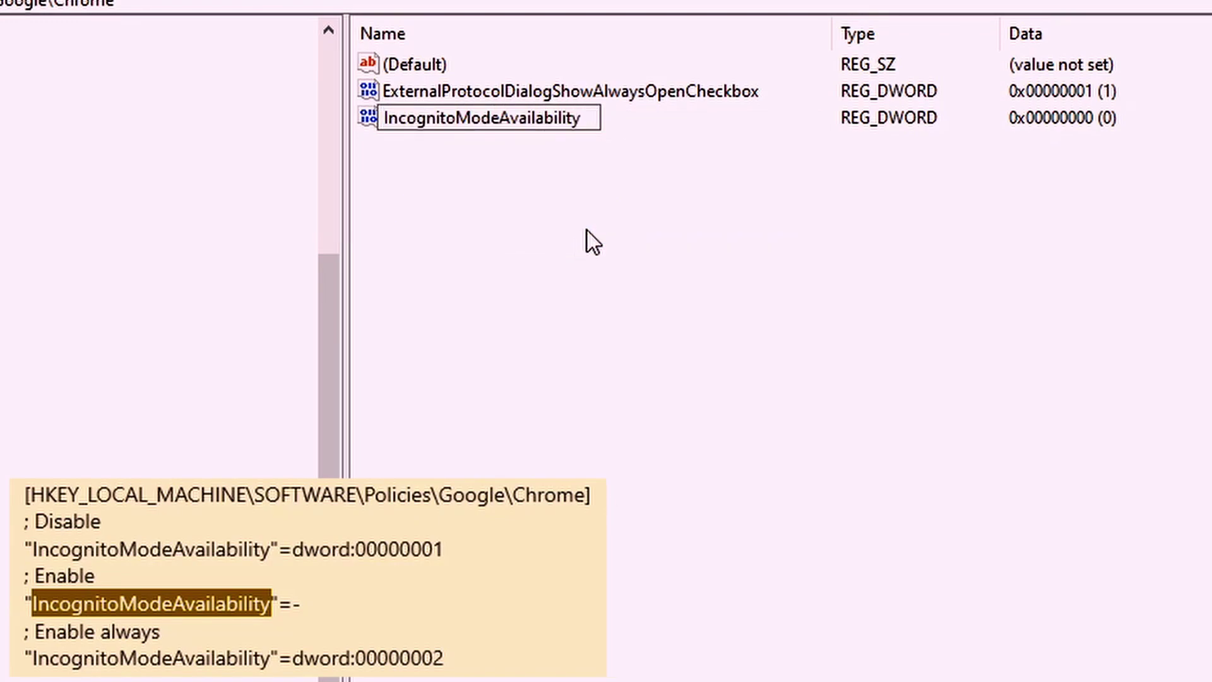
key("Return")
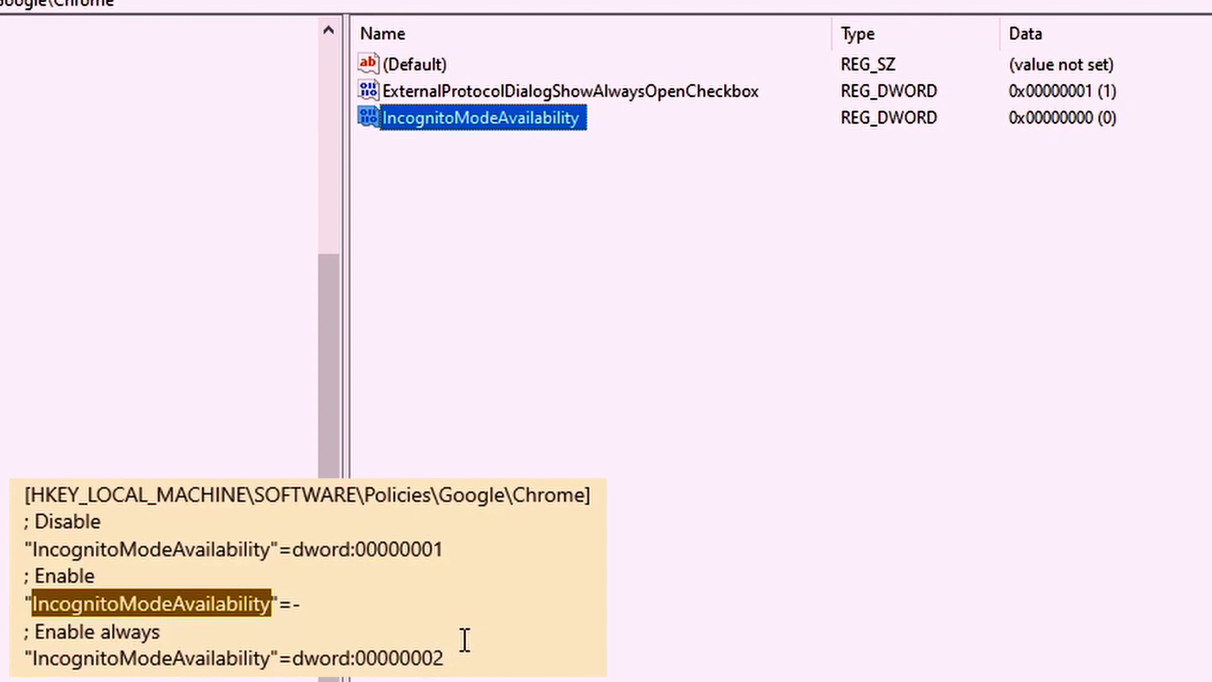
- Set the IncognitoModeAvailability value data to 2 in hexadecimal, matching the sticky note's Enable always entry
left_click(445, 657)
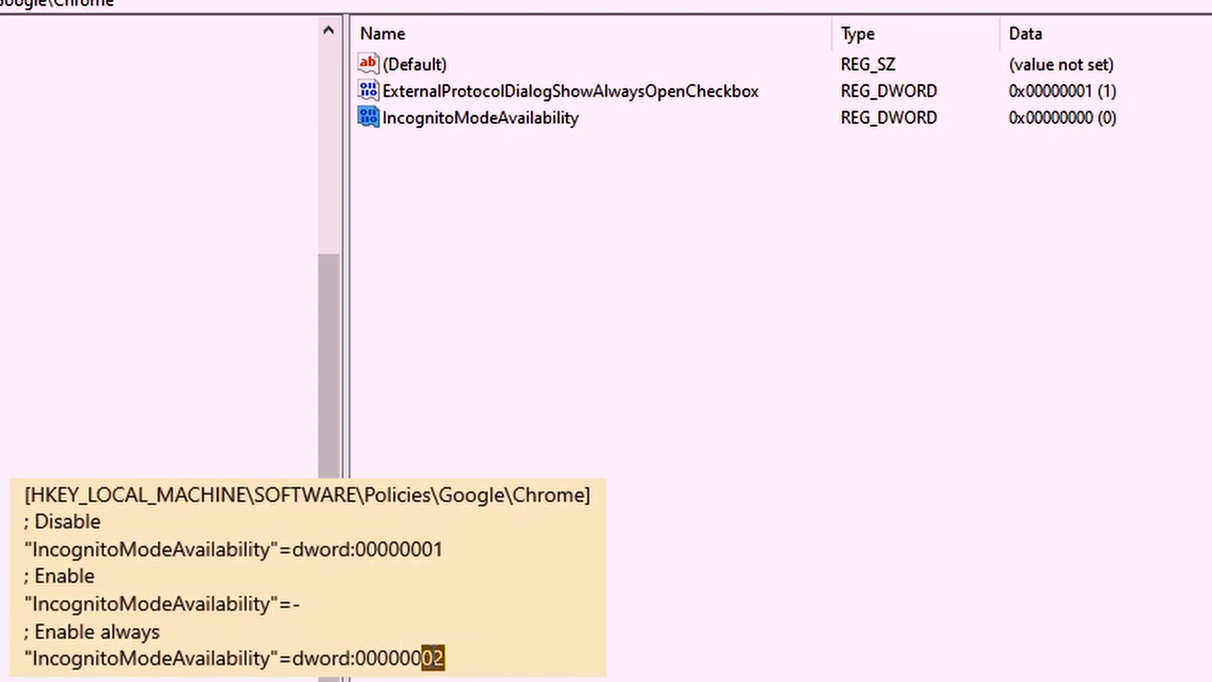
left_click(517, 118)
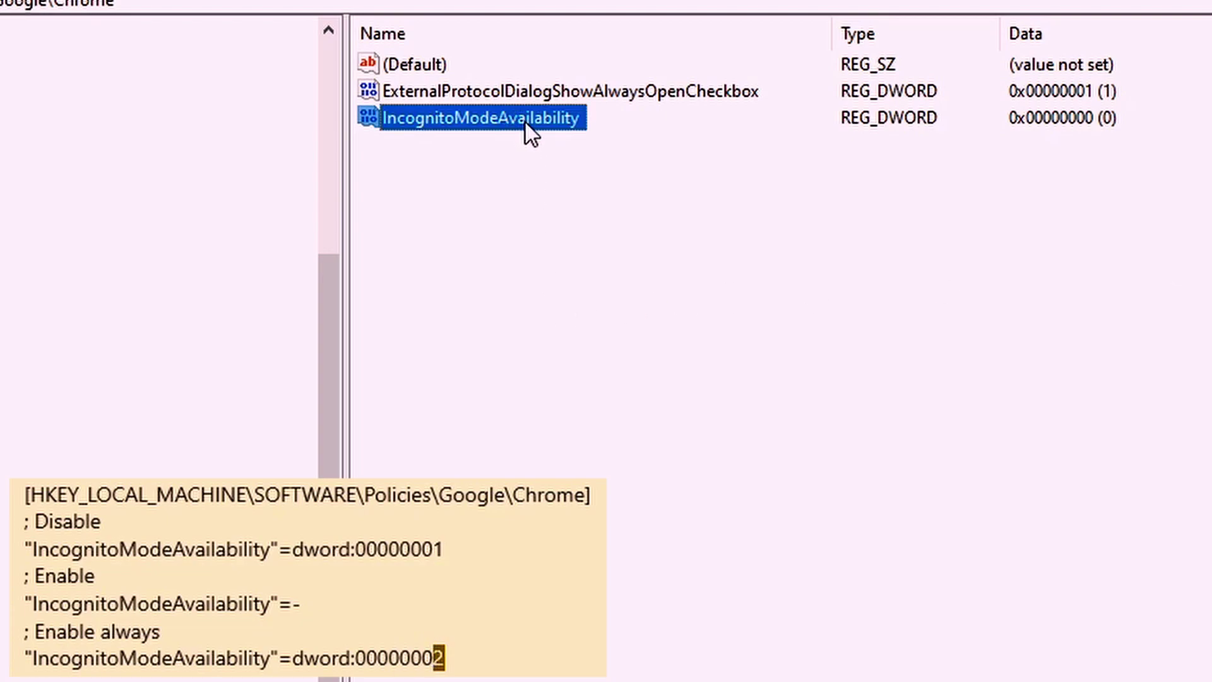
right_click(528, 109)
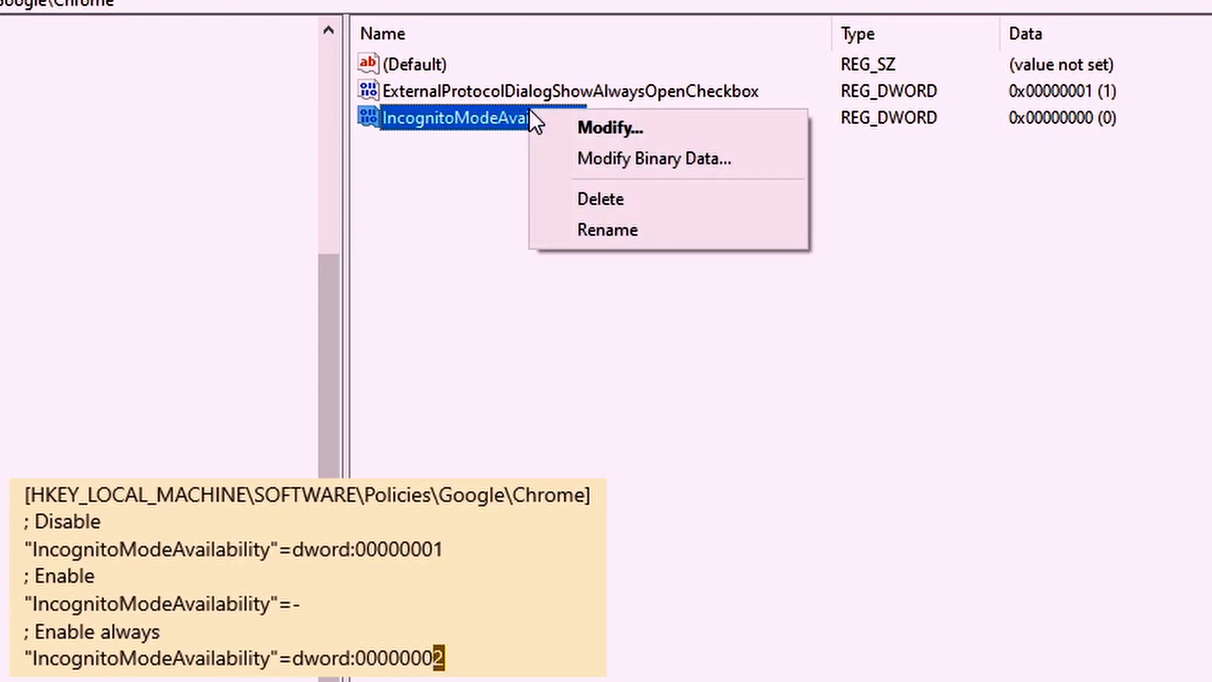
left_click(642, 127)
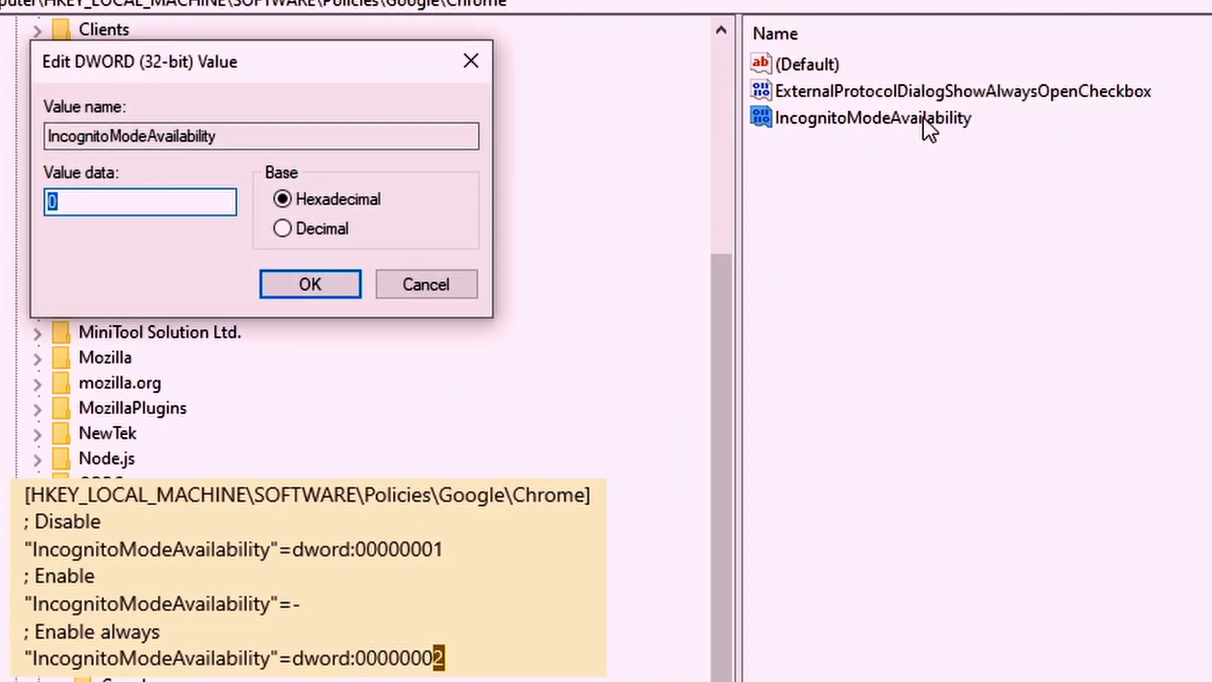
left_click_drag(195, 74, 1038, 321)
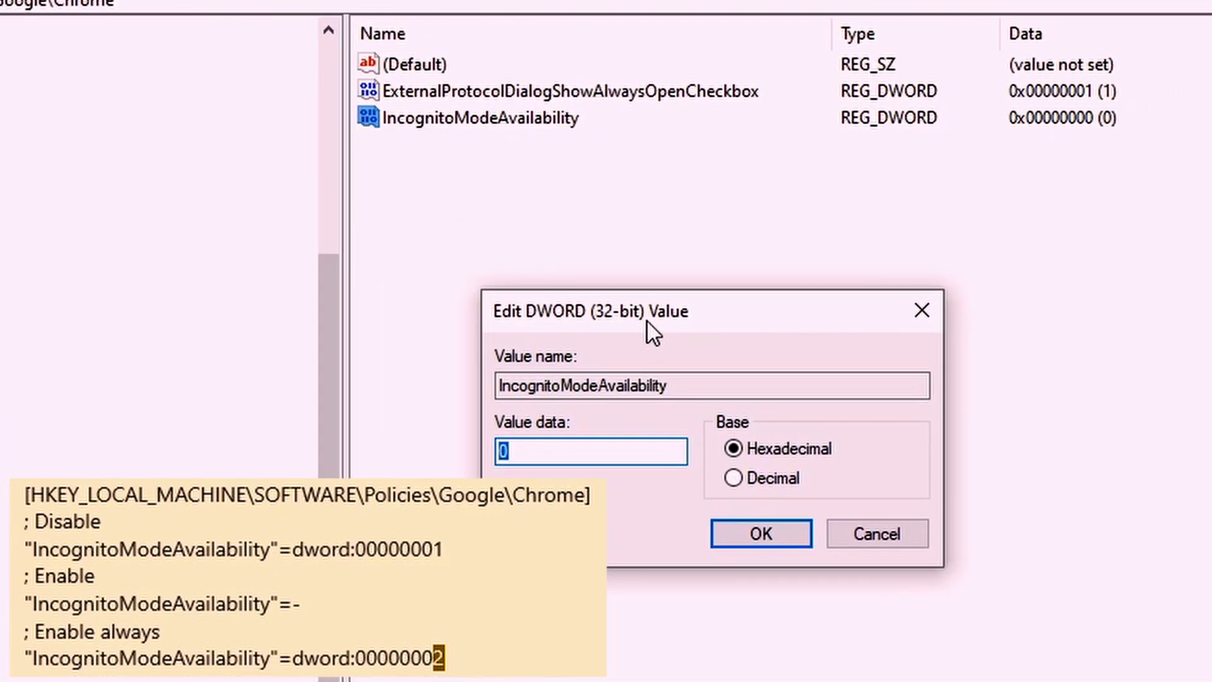
left_click(509, 451)
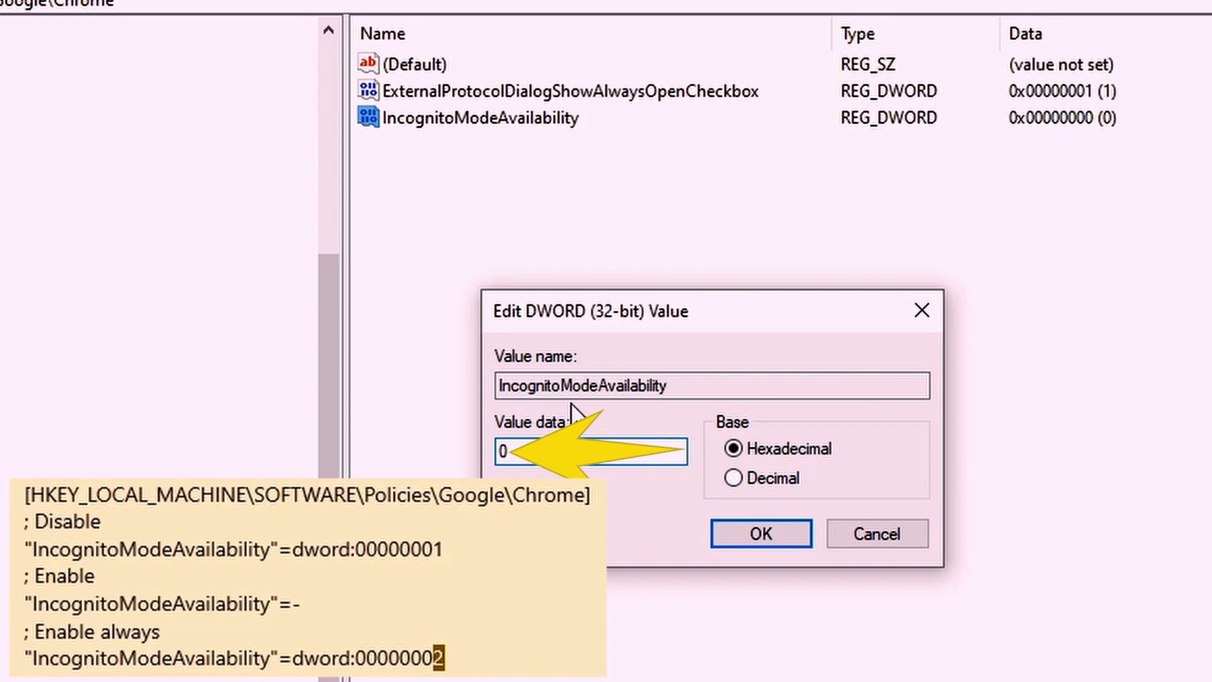
key("BackSpace")
type("2")
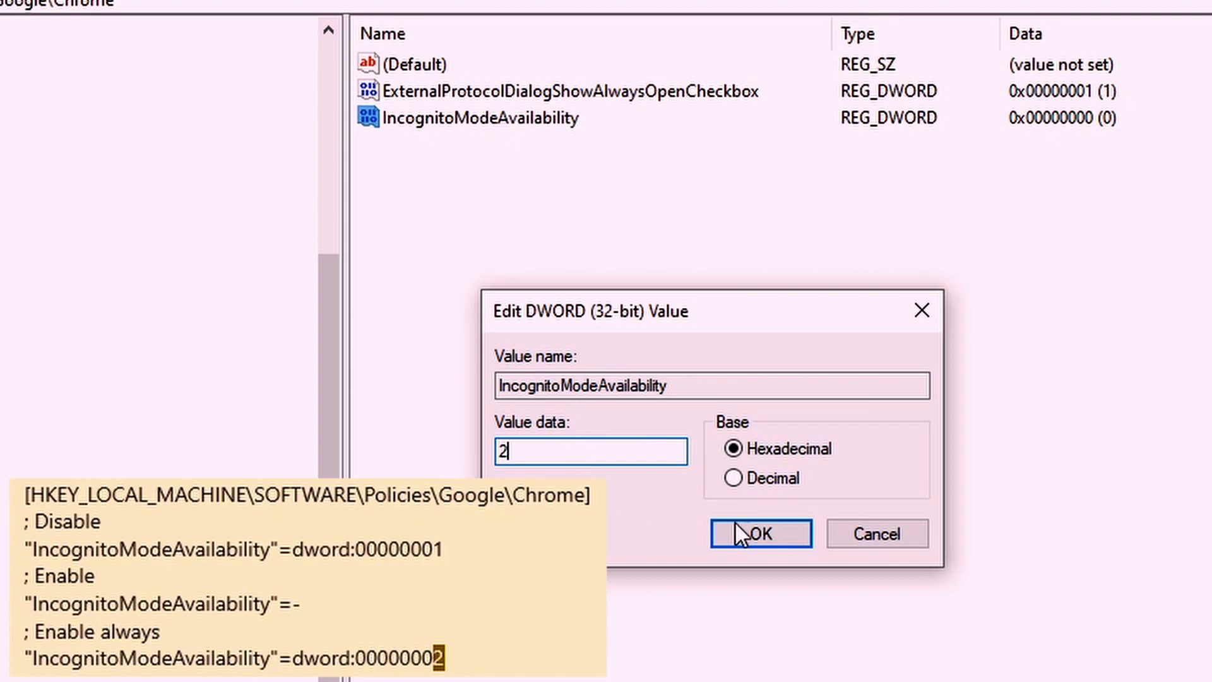
left_click(755, 527)
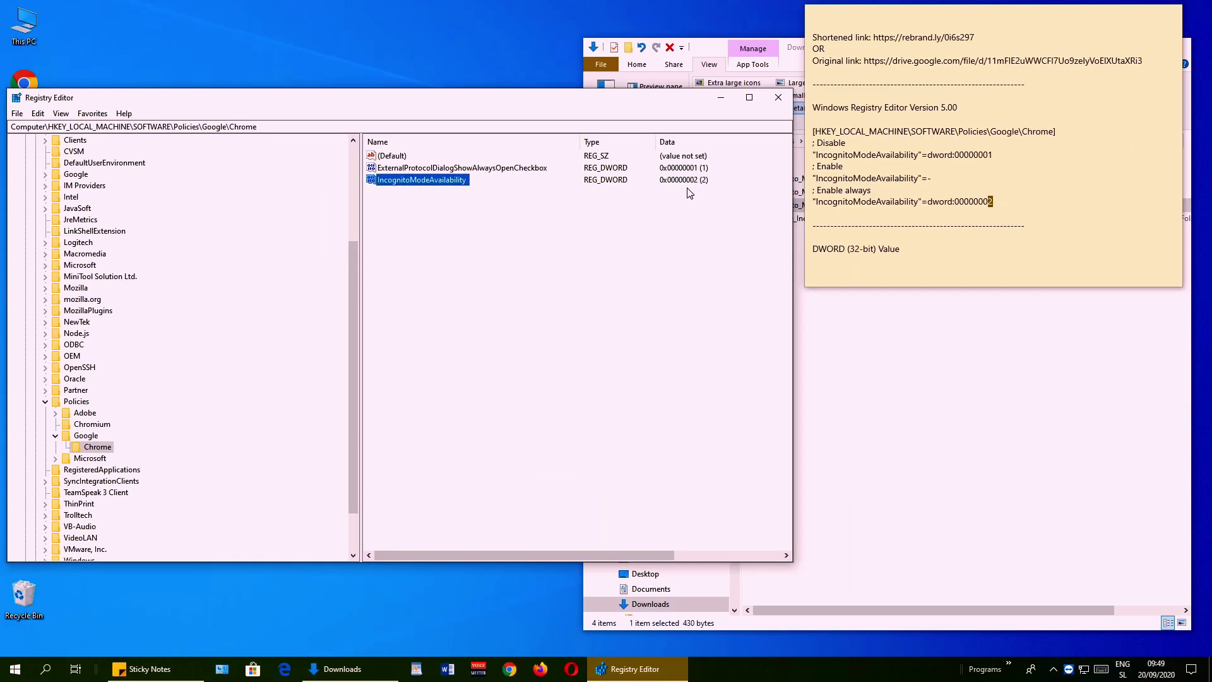
- Uncover the desktop's Google Chrome shortcut, launch Chrome to check whether it starts in incognito mode, and close it
left_click_drag(456, 104, 654, 129)
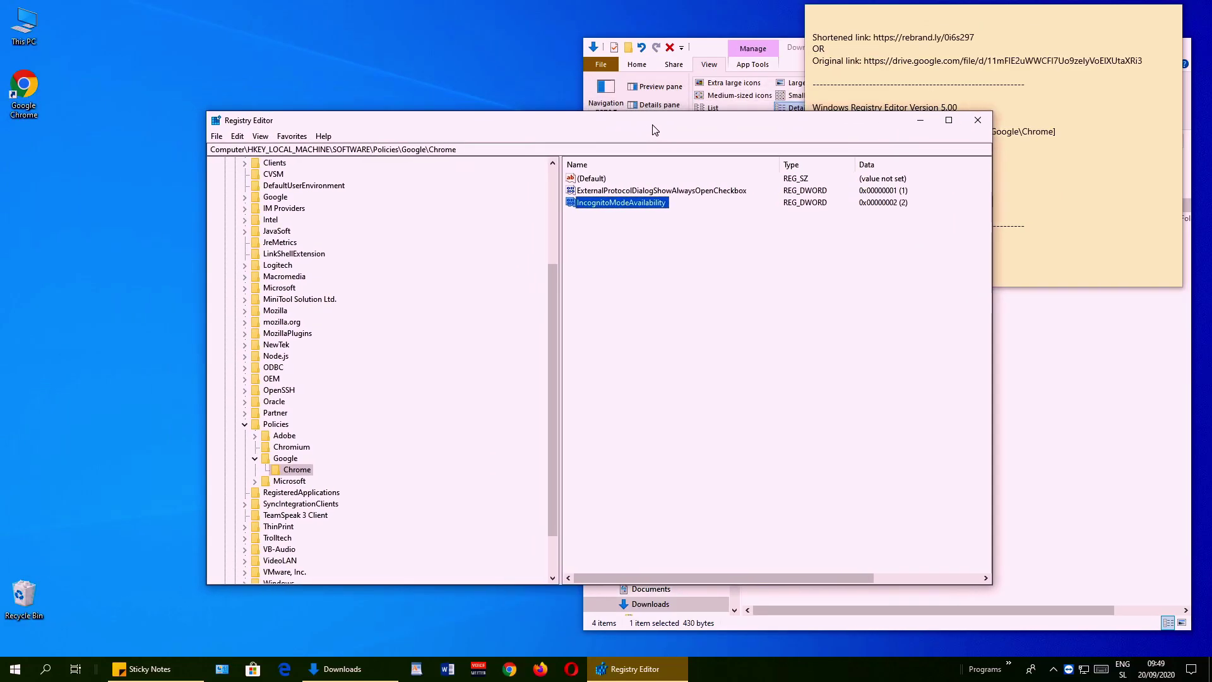
double_click(29, 90)
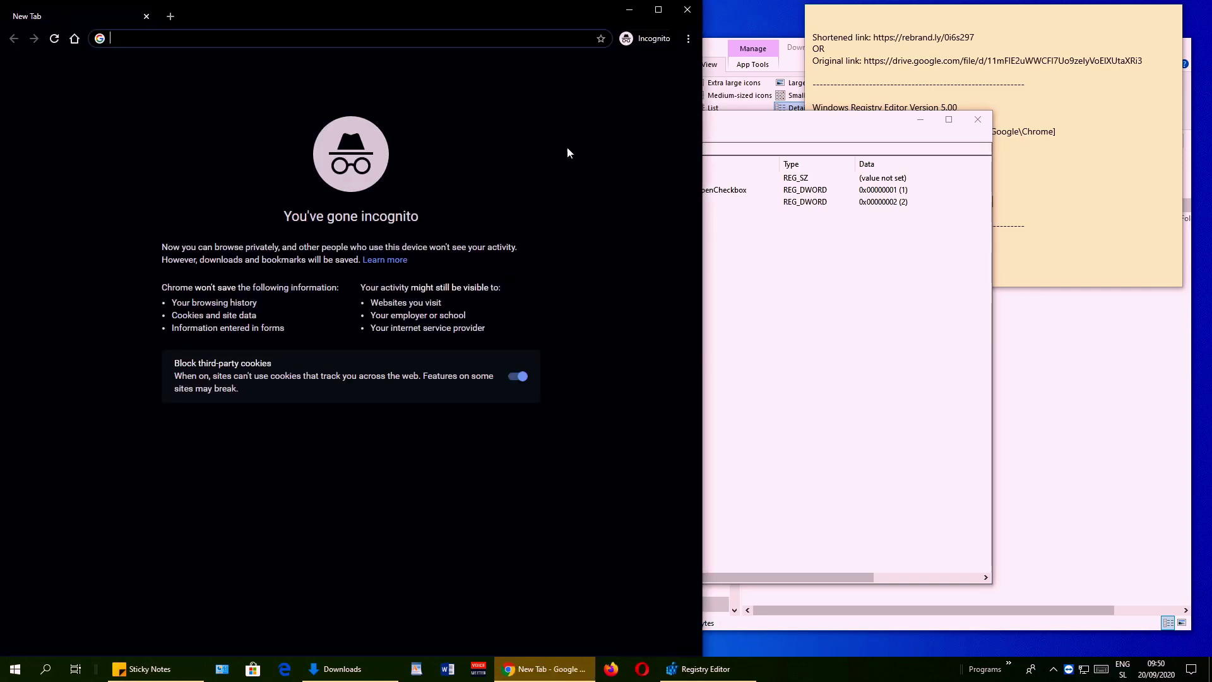
left_click(361, 248)
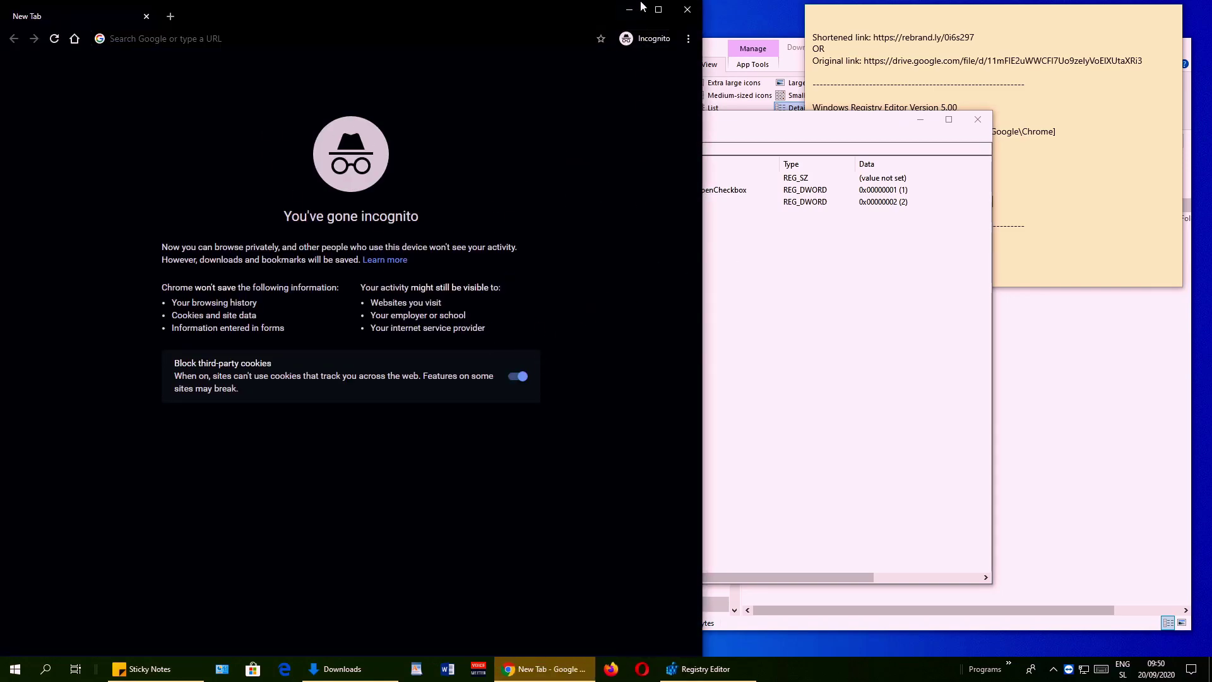
left_click(687, 10)
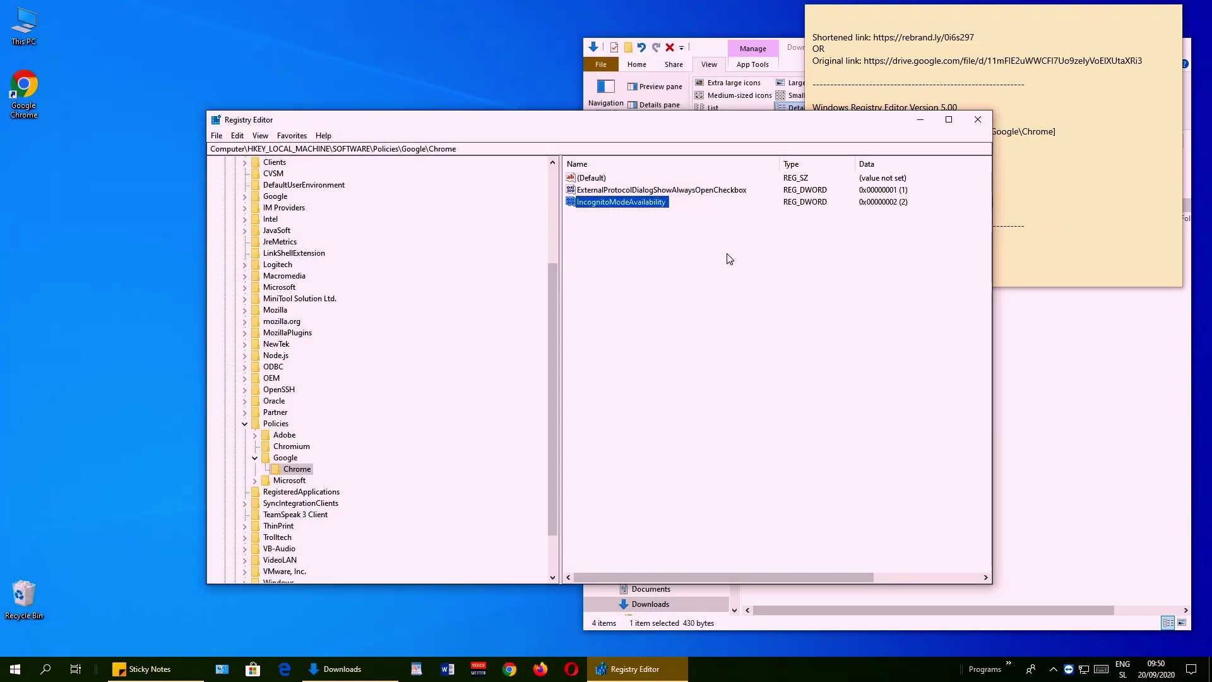
- Close Registry Editor and merge Incognito_Mode_Enable_in_Google_Chrome.reg from the Downloads folder into the registry
left_click(977, 120)
left_click(898, 352)
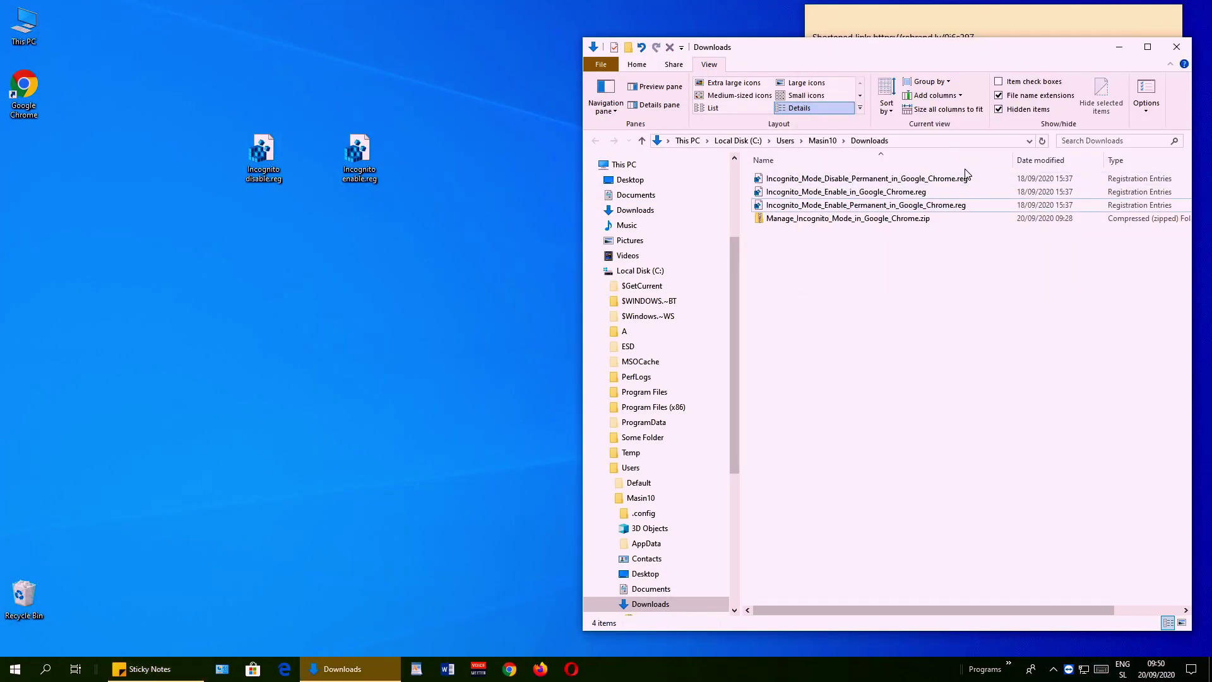
left_click(882, 194)
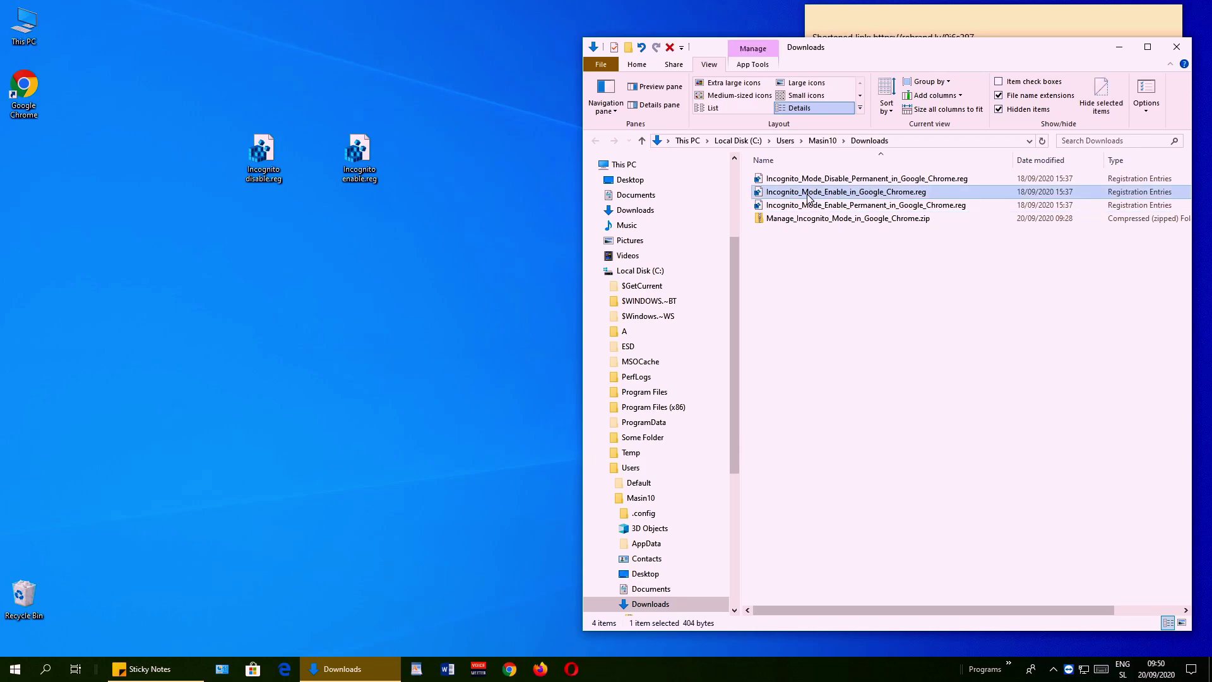
double_click(882, 194)
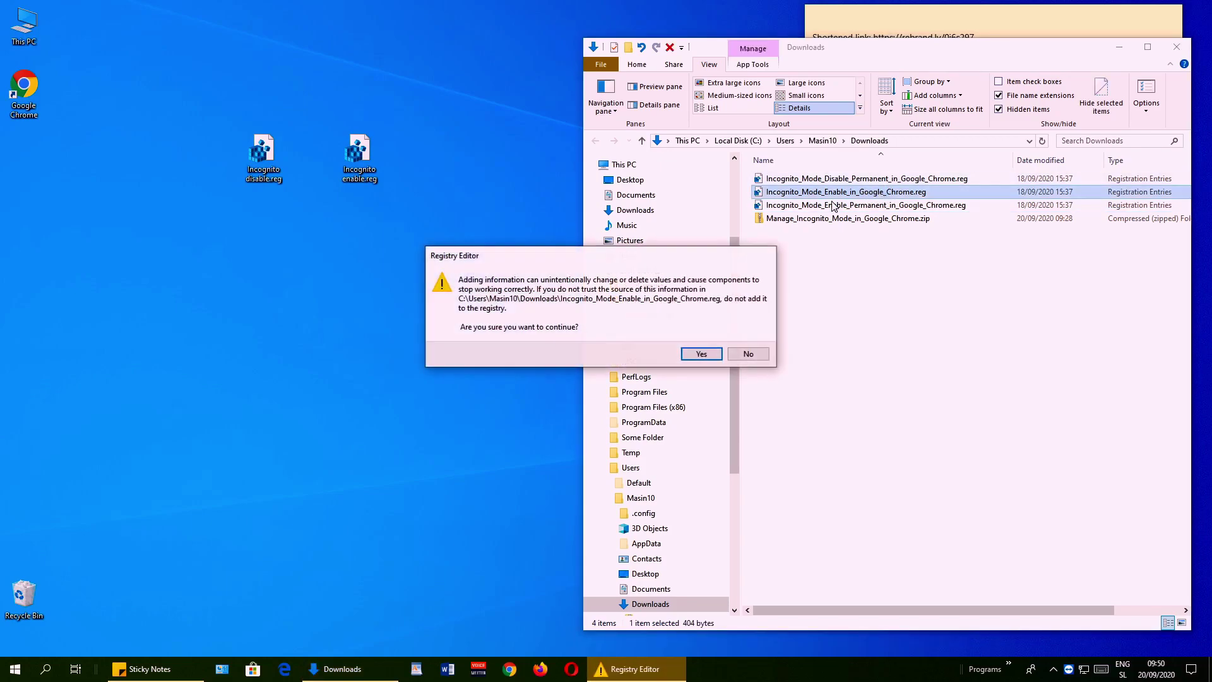
left_click(702, 354)
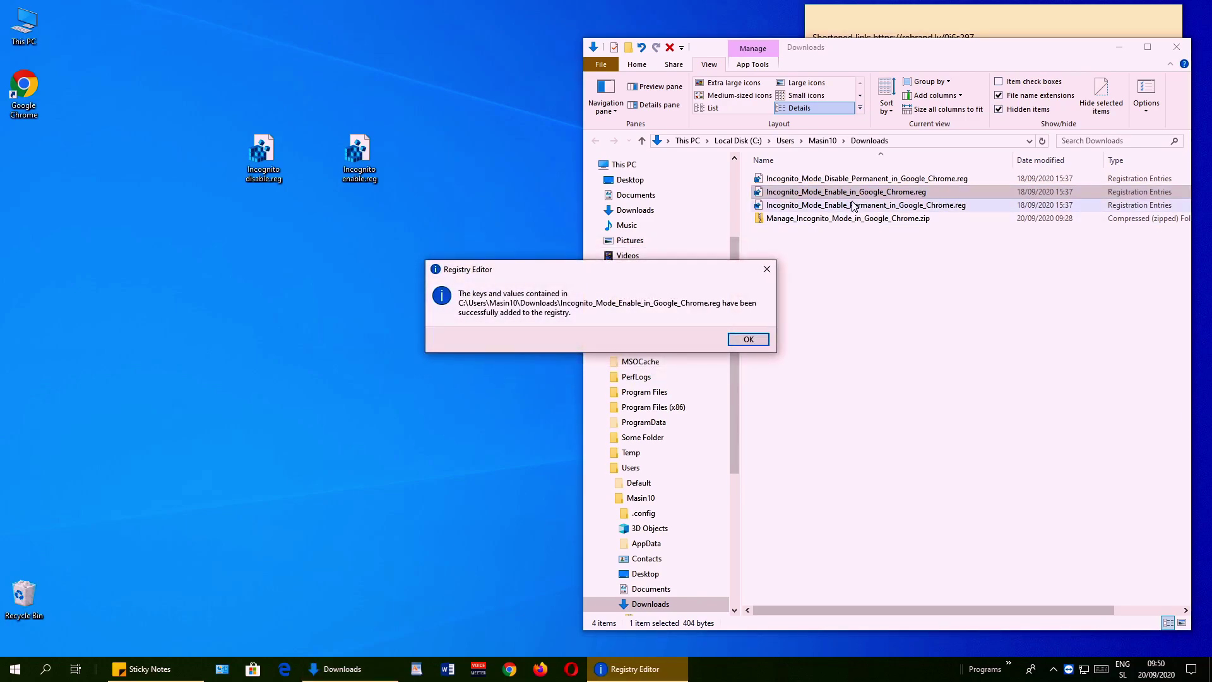
left_click(747, 340)
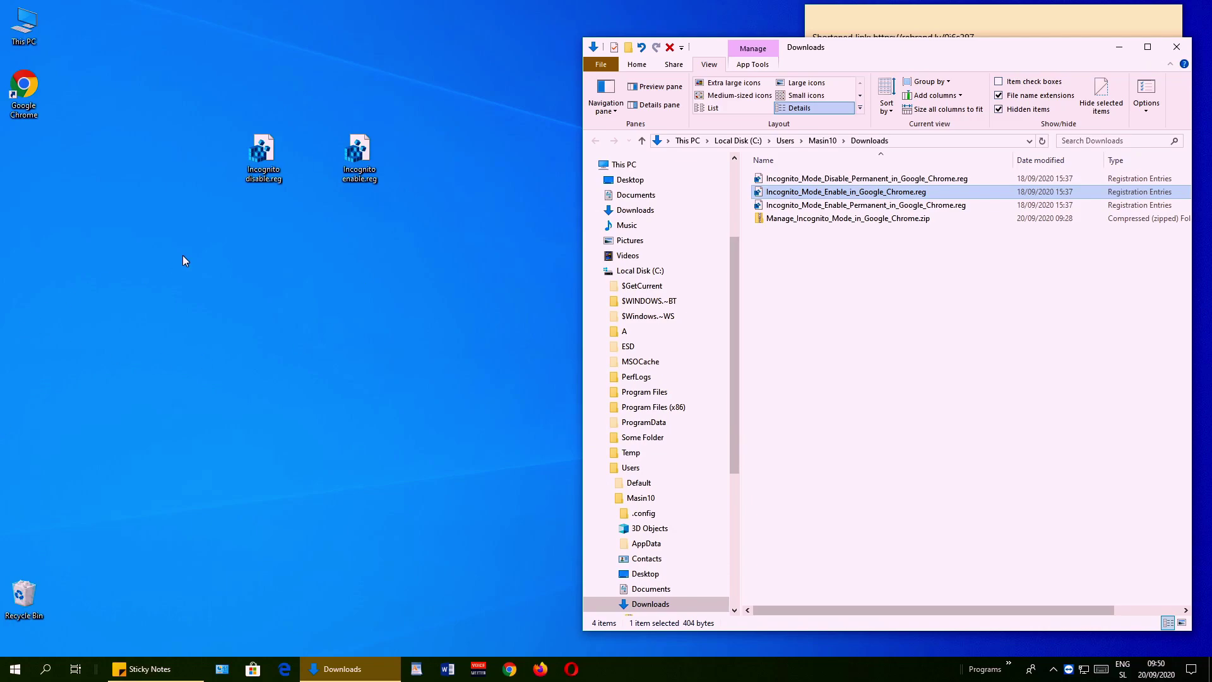
- Launch Google Chrome and check its main menu for the New incognito window option
double_click(24, 89)
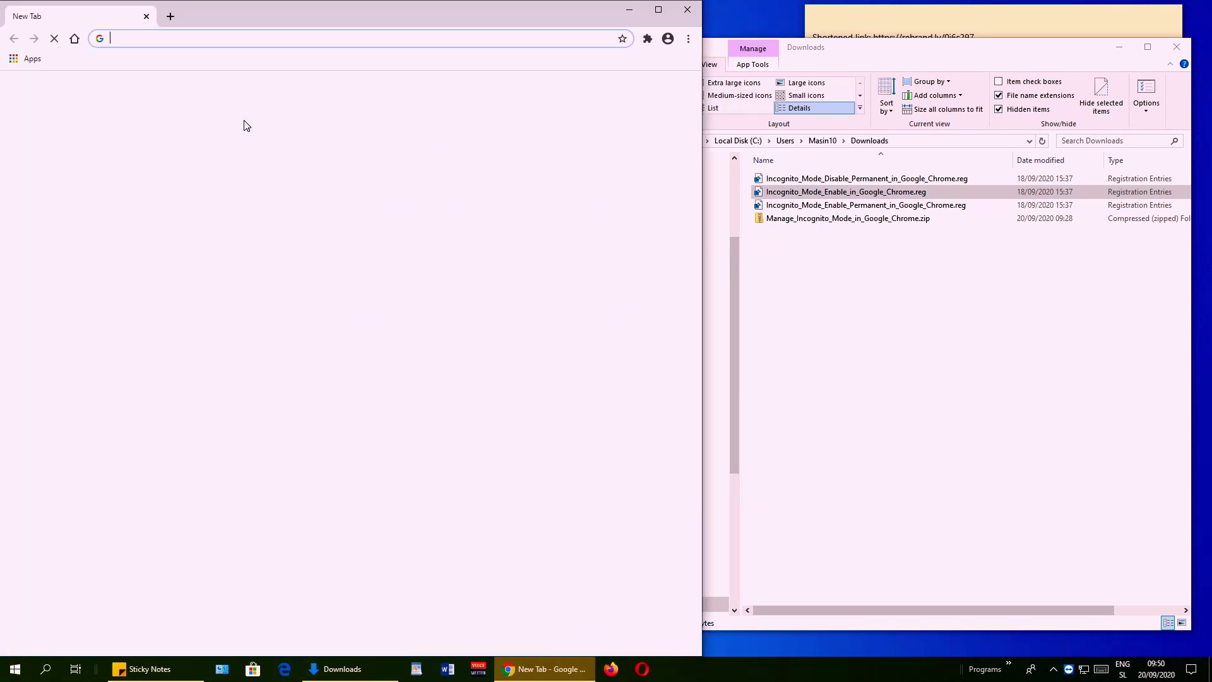
left_click(686, 40)
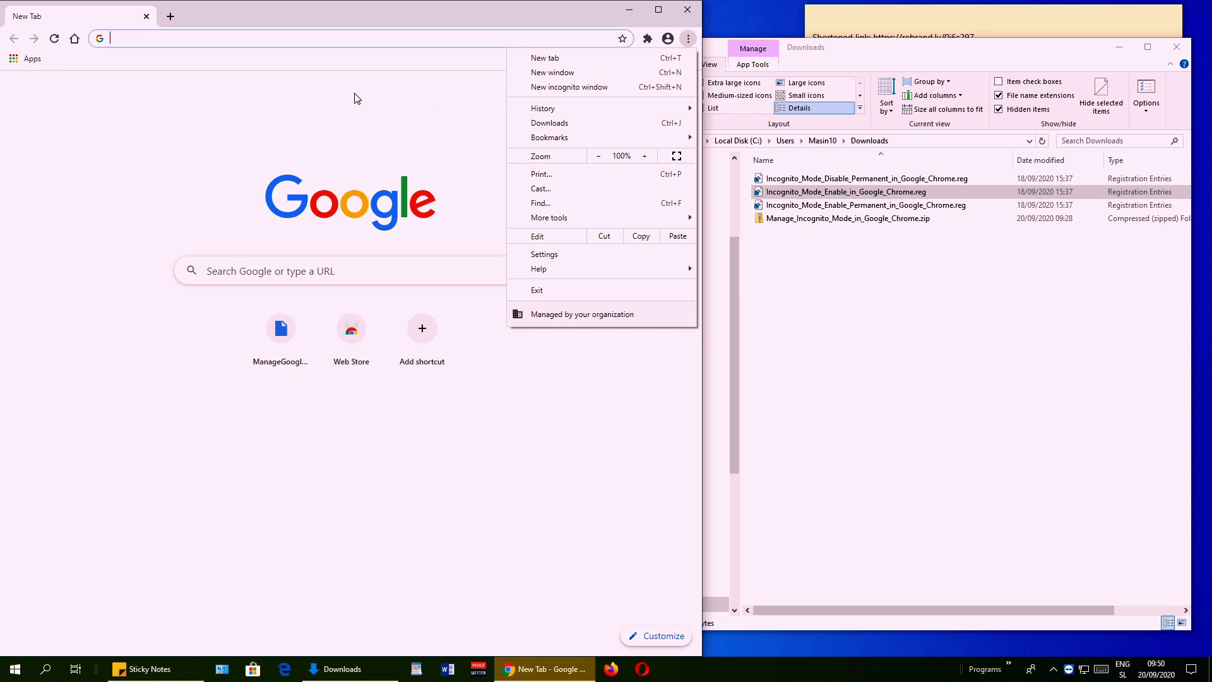
left_click(360, 115)
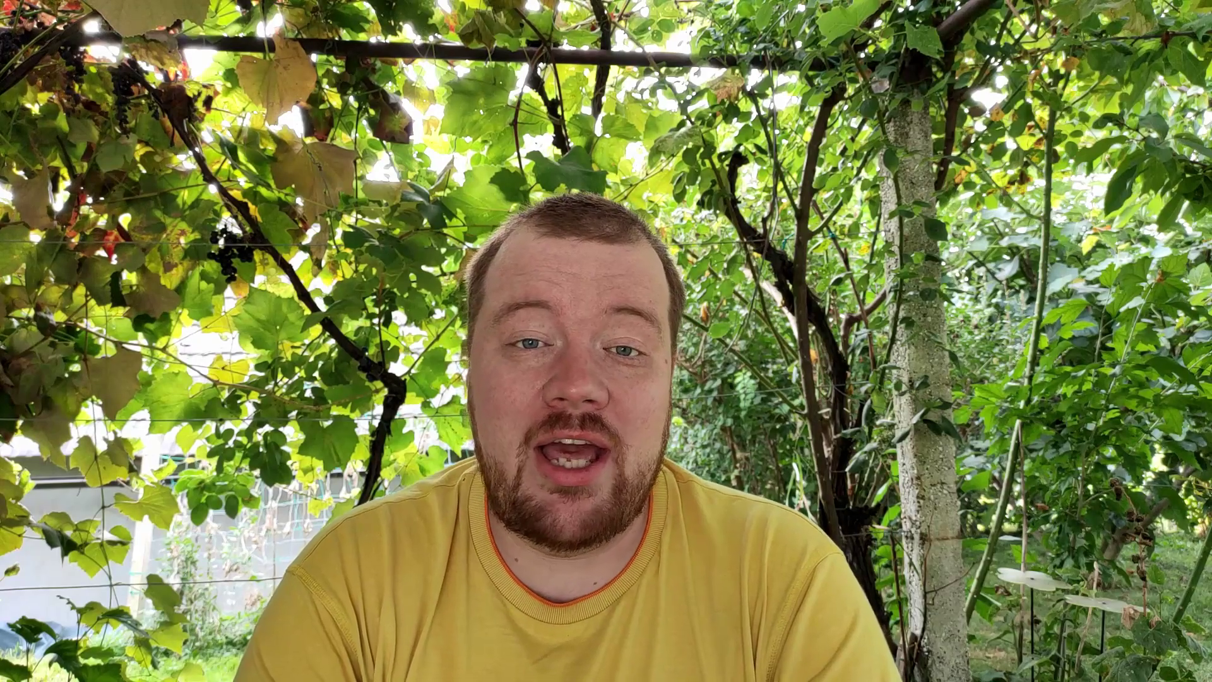